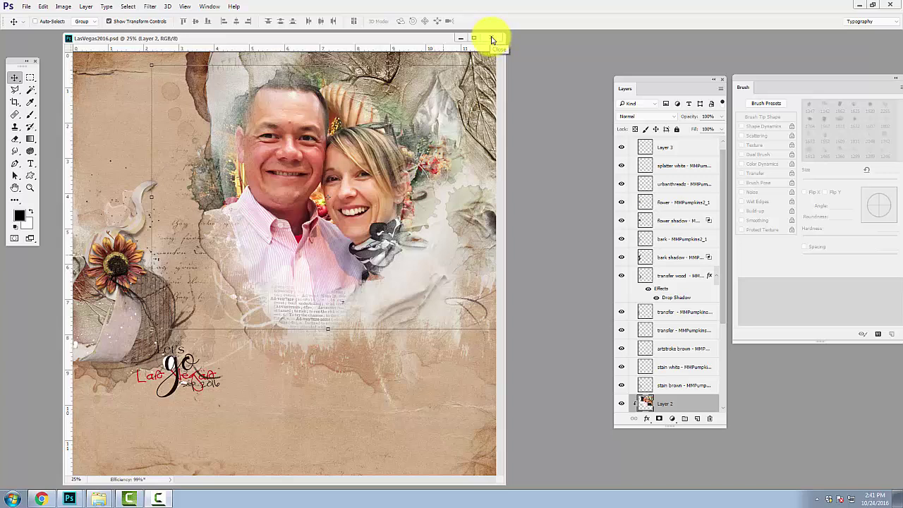
- Close LasVegas2016.psd and create a white 12 × 12 inch RGB document at 300 pixels/inch in a floating window
{"action": "left_click", "coordinate": [491, 41]}
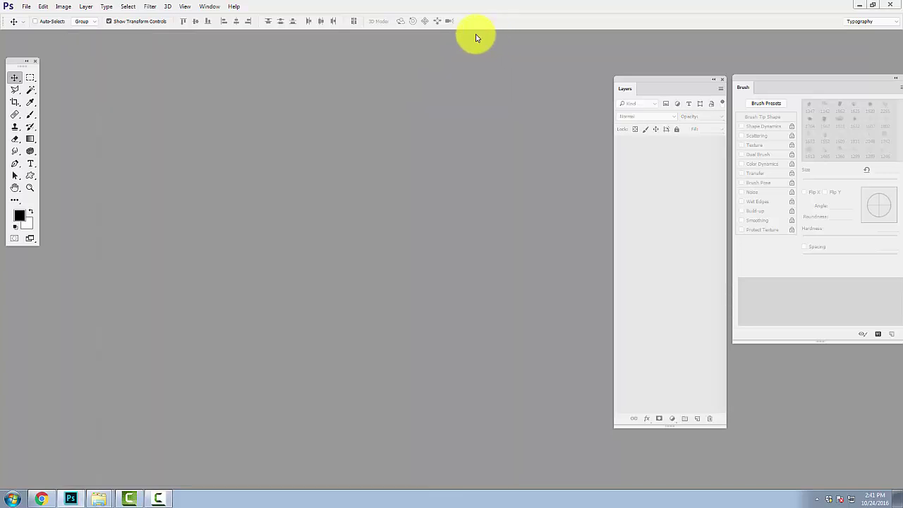
{"action": "left_click", "coordinate": [29, 9]}
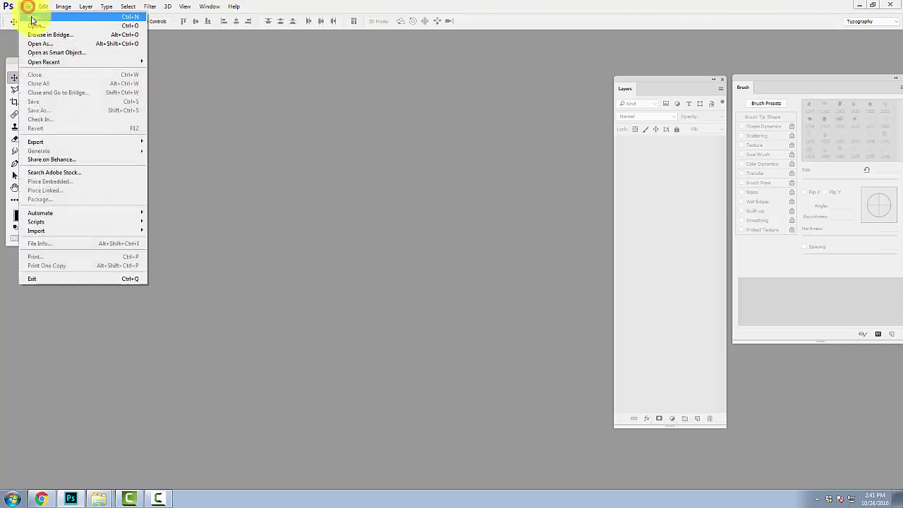
{"action": "left_click", "coordinate": [32, 17]}
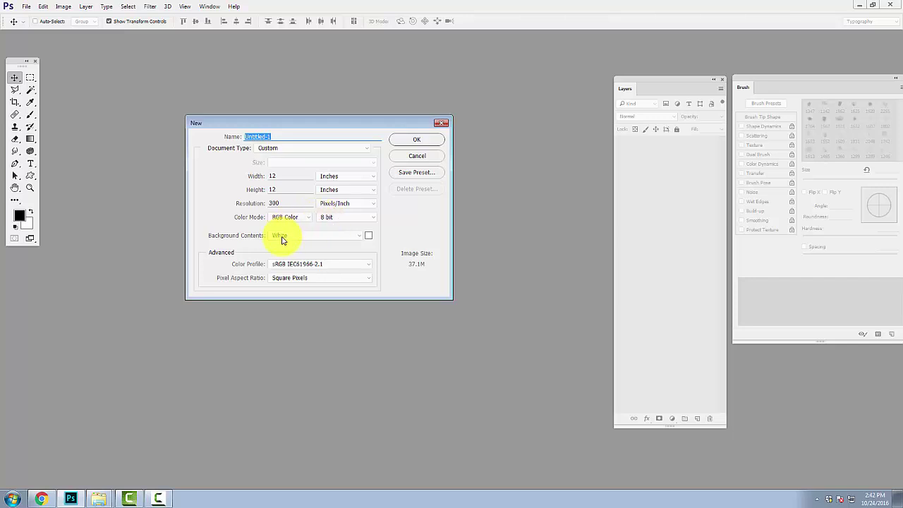
{"action": "double_click", "coordinate": [285, 175]}
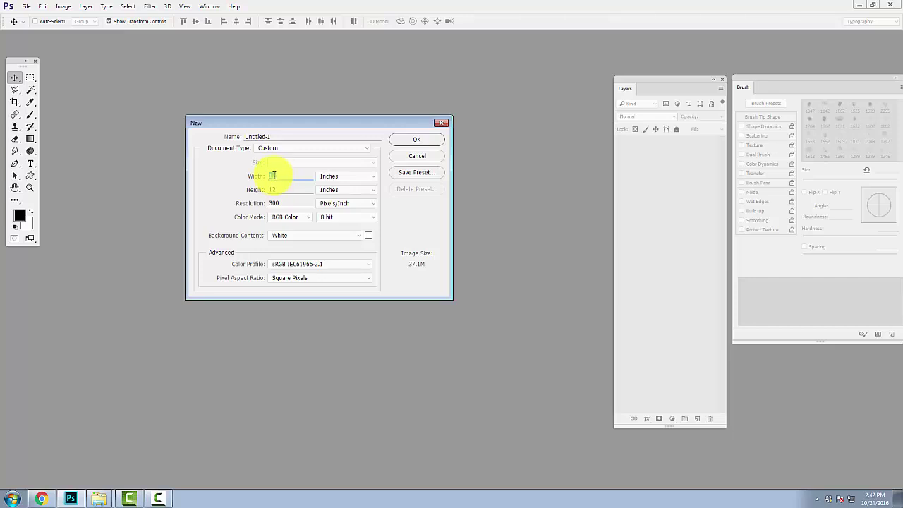
{"action": "left_click", "coordinate": [374, 177]}
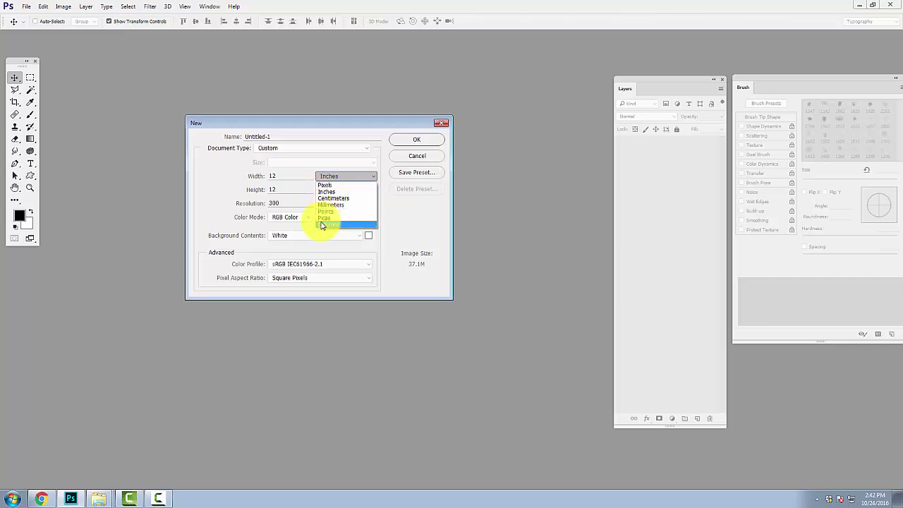
{"action": "left_click", "coordinate": [335, 176]}
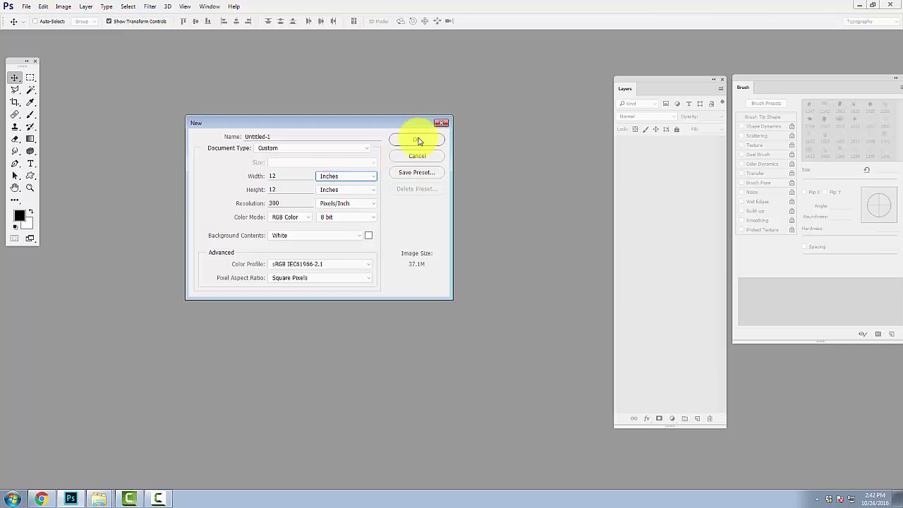
{"action": "left_click", "coordinate": [417, 139]}
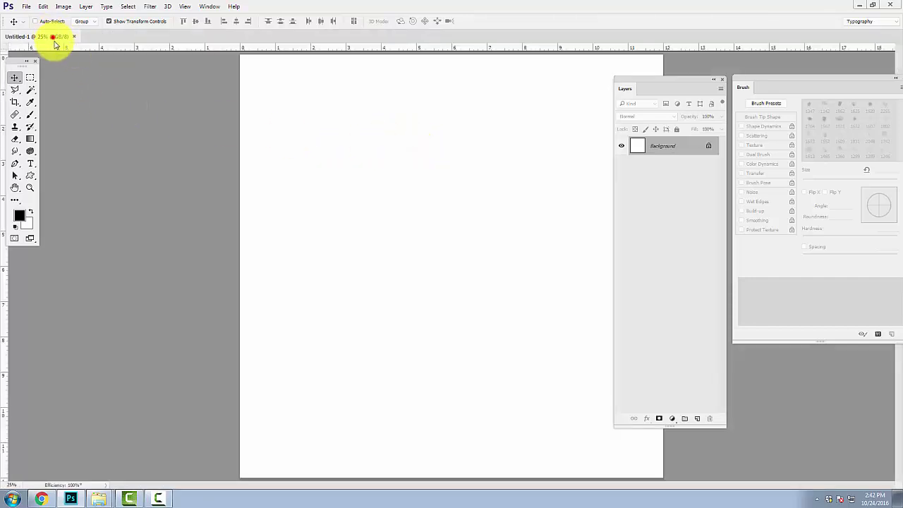
{"action": "left_click_drag", "start_coordinate": [55, 36], "coordinate": [173, 51]}
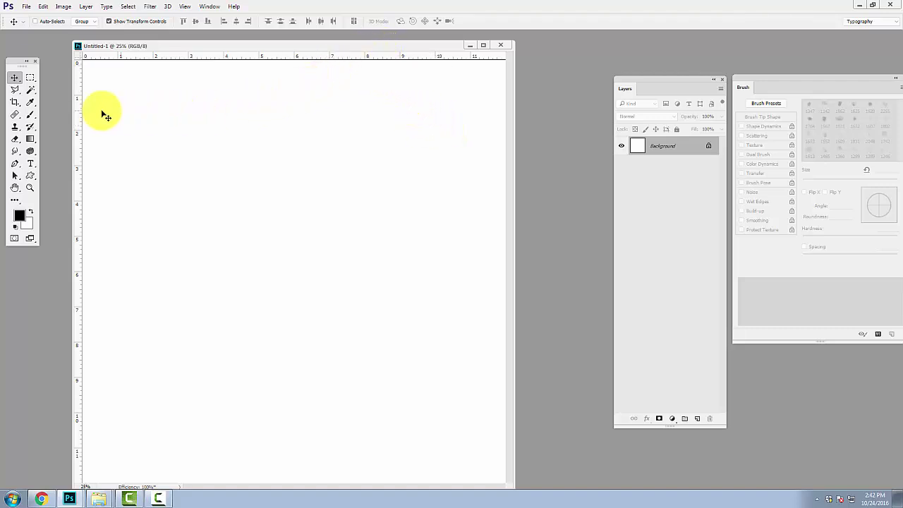
- Browse the ArtPlay Palette Hinterland kit, examining the Paperie papers in folder A and the Transfers and Overlays in folder B
{"action": "left_click", "coordinate": [26, 7]}
{"action": "left_click", "coordinate": [34, 26]}
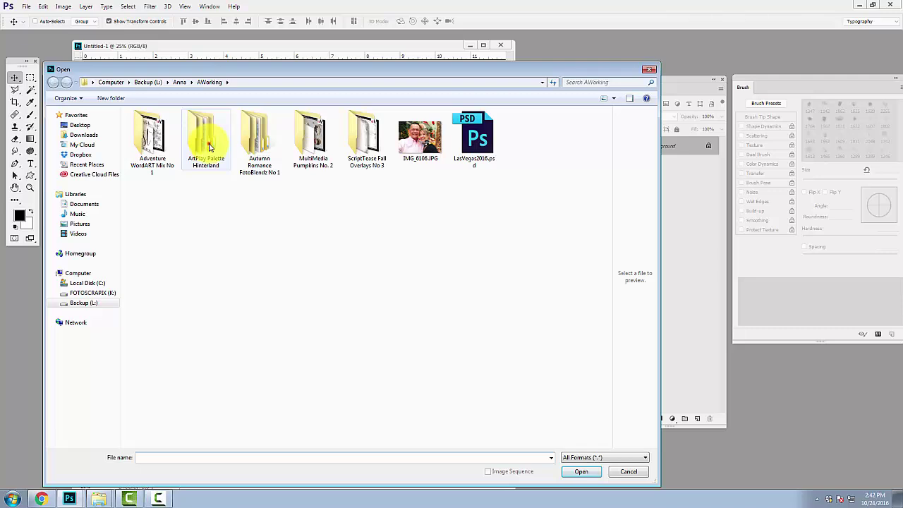
{"action": "left_click", "coordinate": [209, 145]}
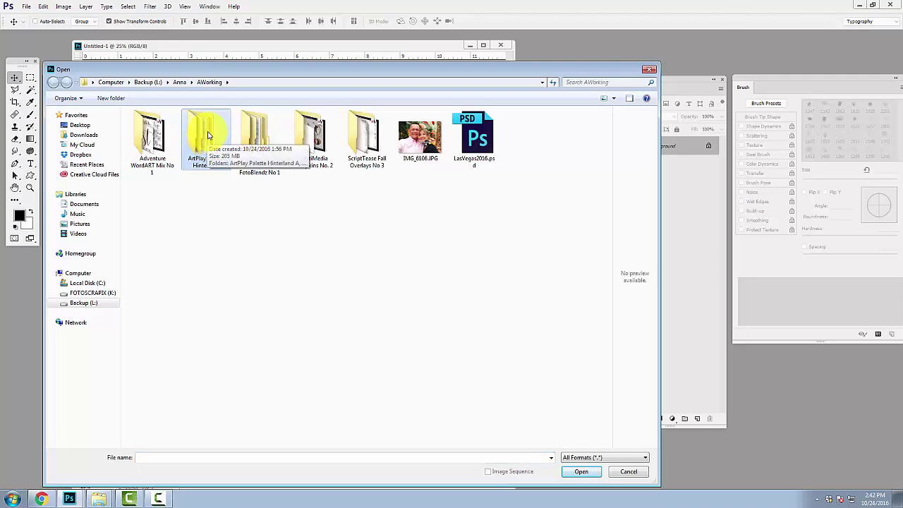
{"action": "double_click", "coordinate": [204, 145]}
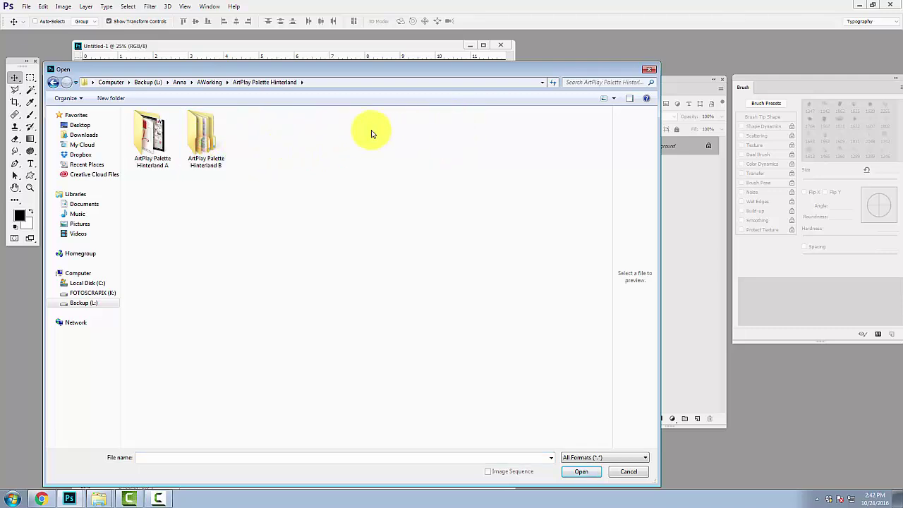
{"action": "double_click", "coordinate": [148, 143]}
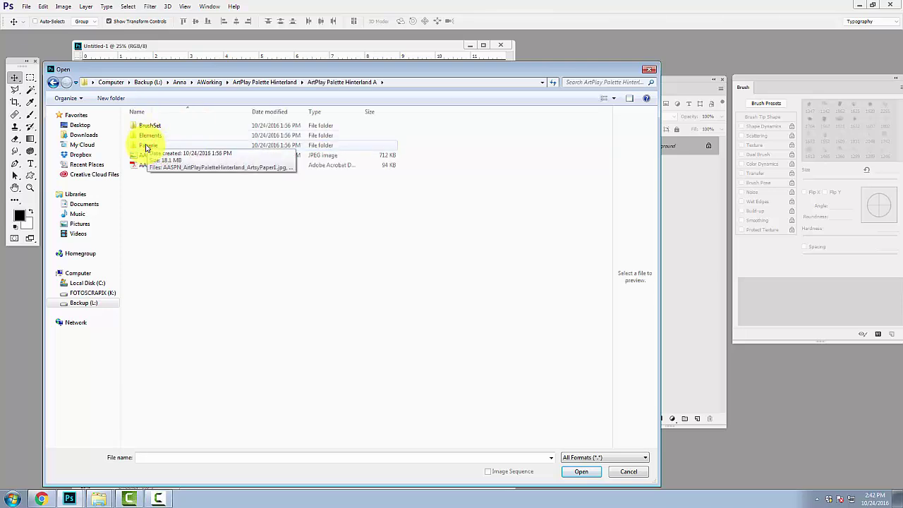
{"action": "double_click", "coordinate": [146, 146]}
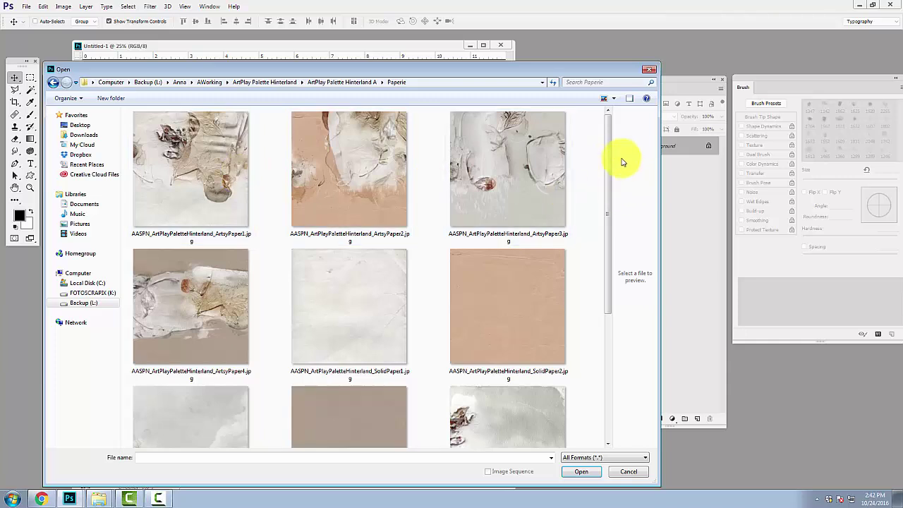
{"action": "mouse_move", "coordinate": [604, 151]}
{"action": "left_mouse_down"}
{"action": "mouse_move", "coordinate": [608, 195]}
{"action": "mouse_move", "coordinate": [617, 151]}
{"action": "left_mouse_up"}
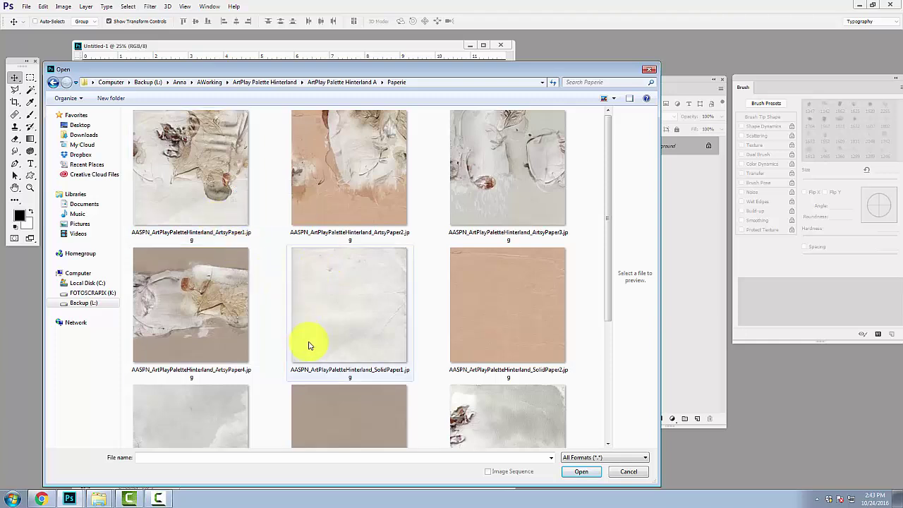
{"action": "left_click", "coordinate": [274, 85]}
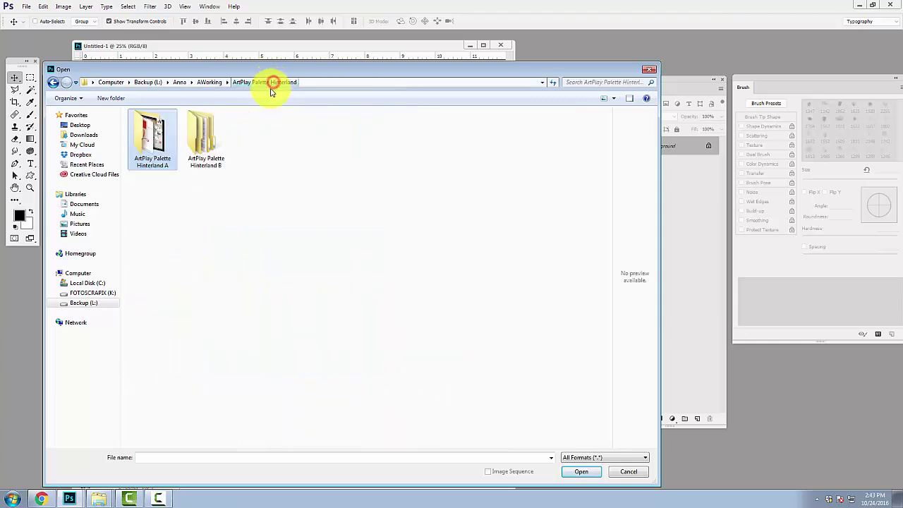
{"action": "double_click", "coordinate": [199, 137]}
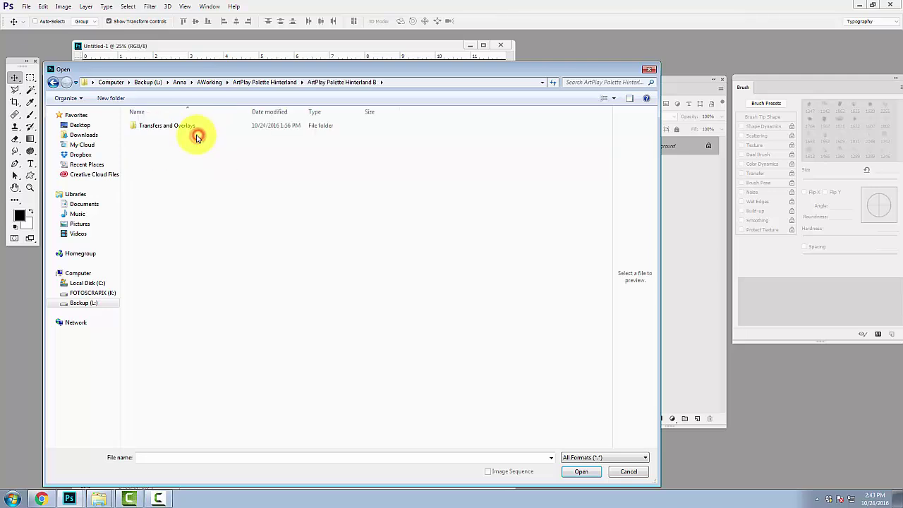
{"action": "double_click", "coordinate": [158, 129]}
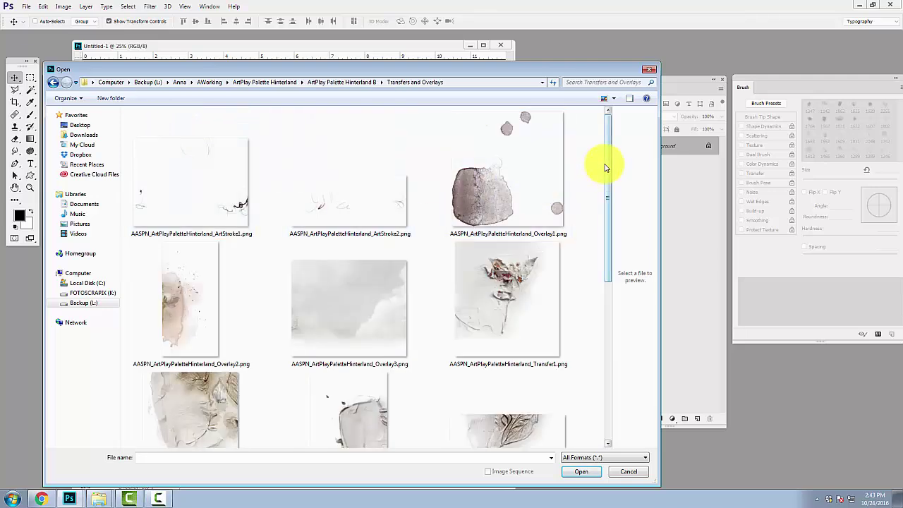
{"action": "left_click_drag", "start_coordinate": [604, 165], "coordinate": [494, 131]}
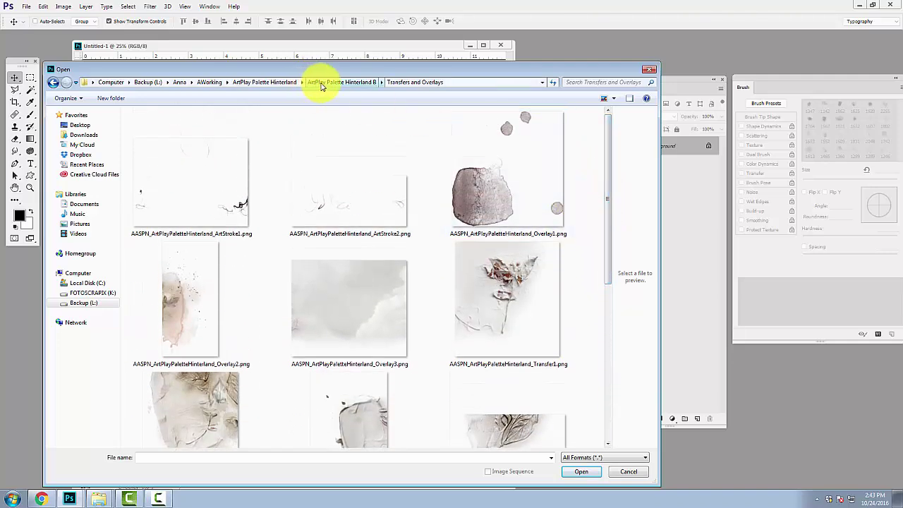
- Open AASPN_ArtPlayPaletteHinterland_ArtsyPaper2.jpg from the Paperie folder of ArtPlay Palette Hinterland A
{"action": "left_click", "coordinate": [288, 84]}
{"action": "double_click", "coordinate": [146, 148]}
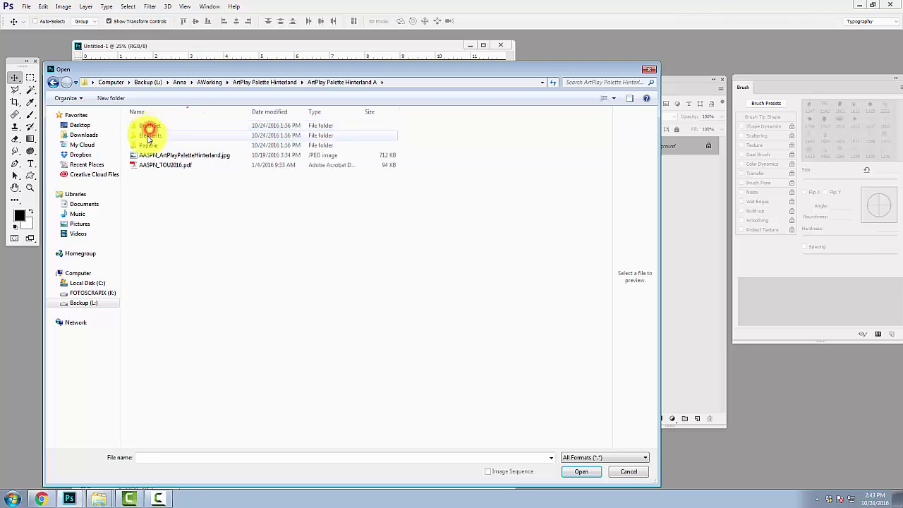
{"action": "left_click", "coordinate": [147, 146]}
{"action": "double_click", "coordinate": [146, 146]}
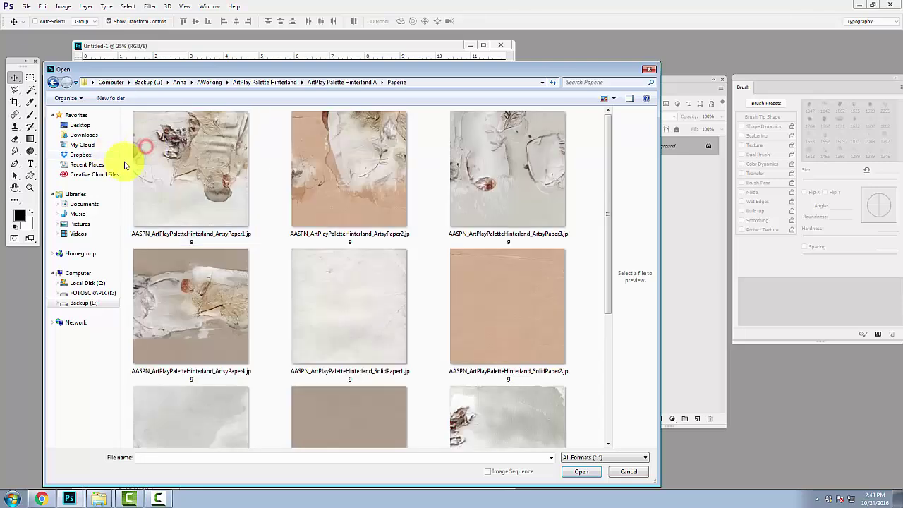
{"action": "left_click", "coordinate": [331, 145]}
{"action": "double_click", "coordinate": [331, 145]}
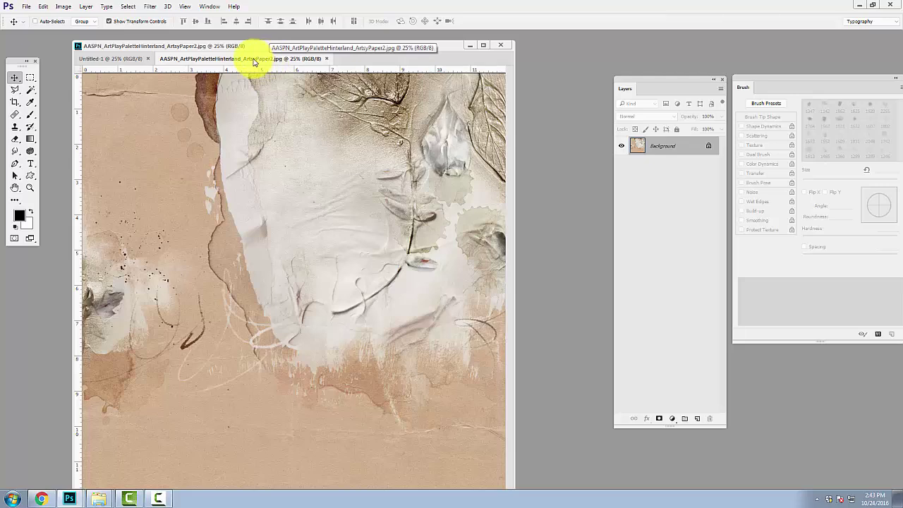
- Float the ArtsyPaper2 document and copy its paper into Untitled-1 as a new layer covering the whole page
{"action": "left_click_drag", "start_coordinate": [251, 61], "coordinate": [427, 80]}
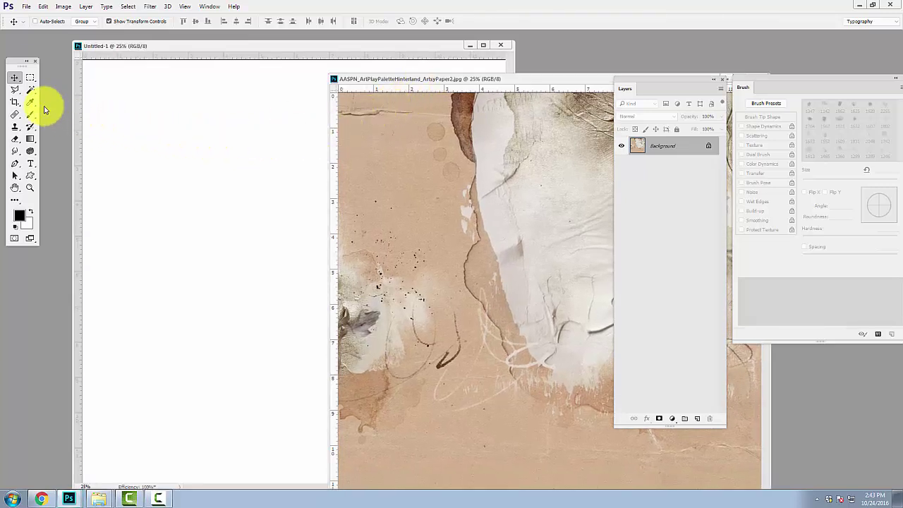
{"action": "left_click", "coordinate": [14, 77]}
{"action": "left_click_drag", "start_coordinate": [365, 137], "coordinate": [158, 85]}
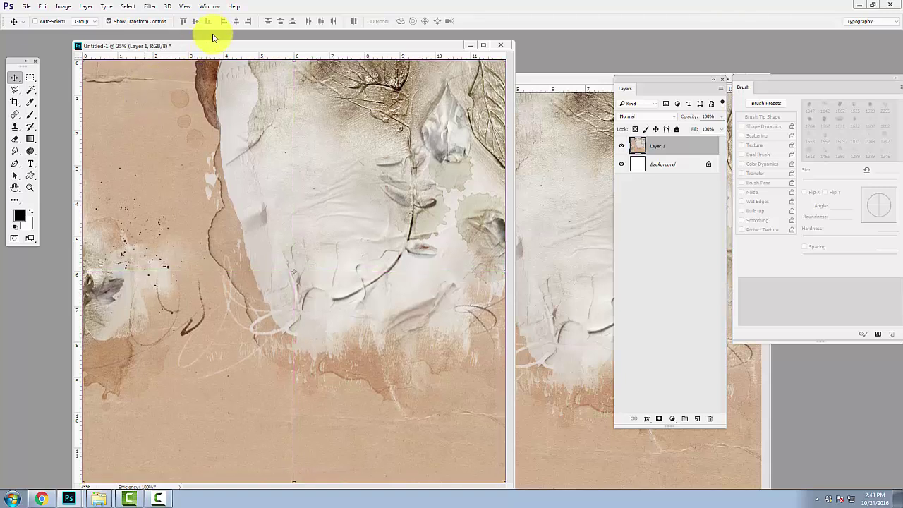
- Close the ArtsyPaper2 source document and rearrange the floating Untitled-1 window so the full page width is clear of the panels
{"action": "left_click_drag", "start_coordinate": [213, 41], "coordinate": [211, 23]}
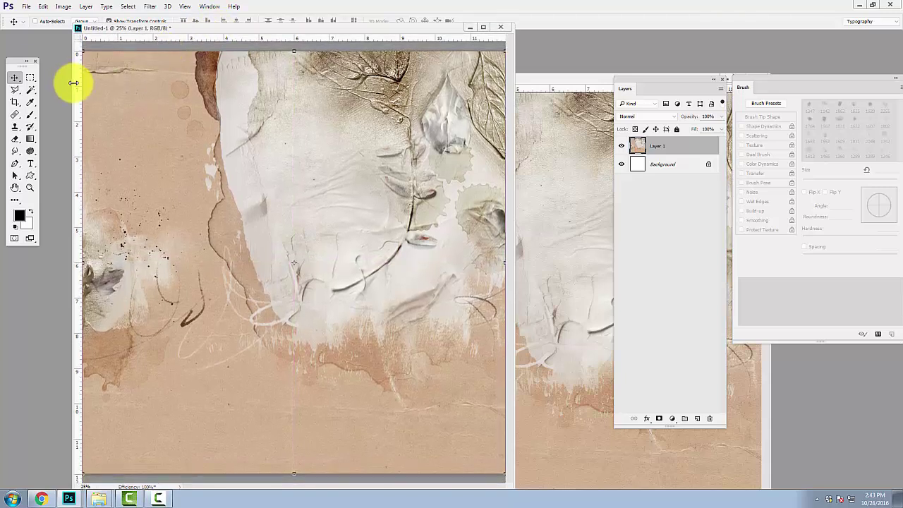
{"action": "left_click_drag", "start_coordinate": [74, 83], "coordinate": [31, 84]}
{"action": "left_click_drag", "start_coordinate": [534, 80], "coordinate": [243, 125]}
{"action": "left_click", "coordinate": [466, 118]}
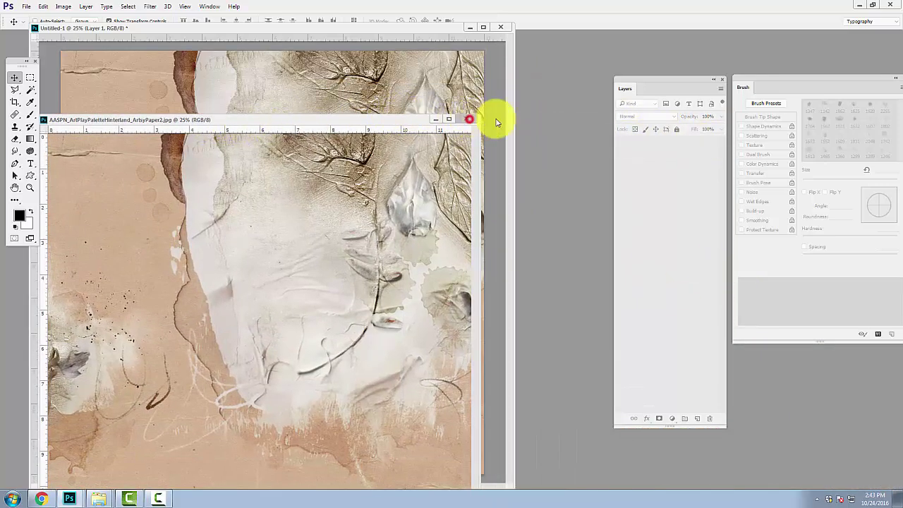
{"action": "mouse_move", "coordinate": [403, 28]}
{"action": "left_mouse_down"}
{"action": "mouse_move", "coordinate": [413, 35]}
{"action": "mouse_move", "coordinate": [405, 40]}
{"action": "left_mouse_up"}
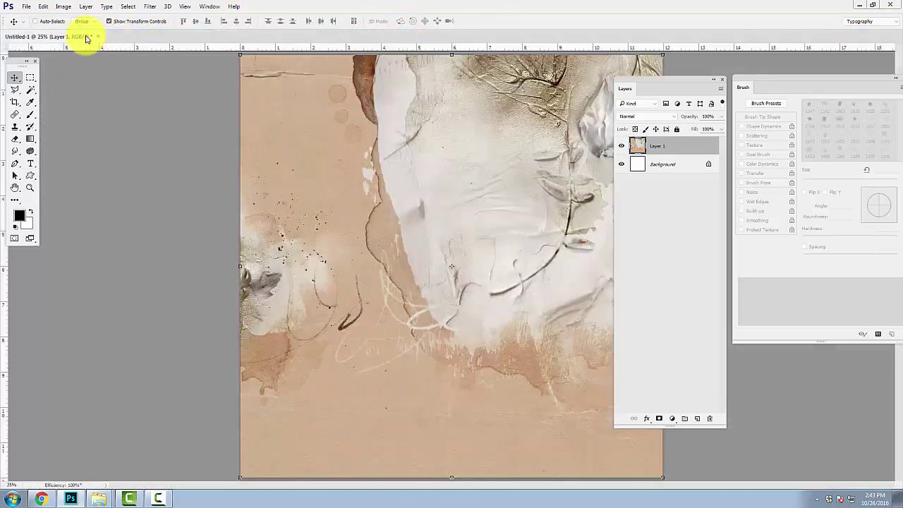
{"action": "left_click_drag", "start_coordinate": [85, 36], "coordinate": [127, 44]}
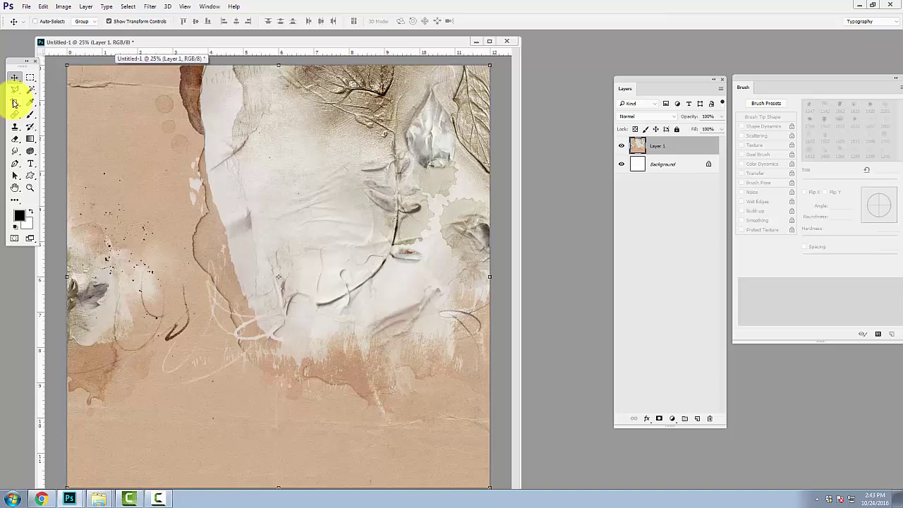
- Open the photo IMG_6106.JPG from the AWorking folder in its own floating window beside the layout
{"action": "left_click", "coordinate": [26, 8]}
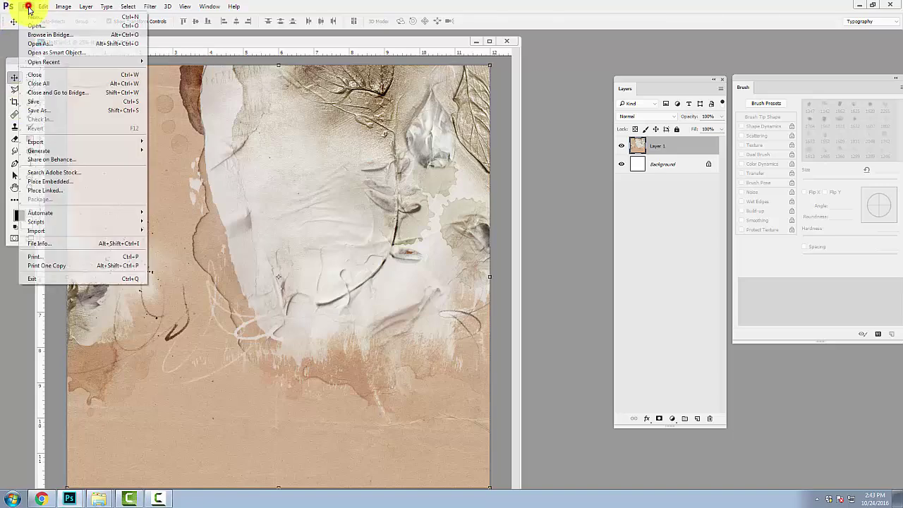
{"action": "left_click", "coordinate": [26, 25]}
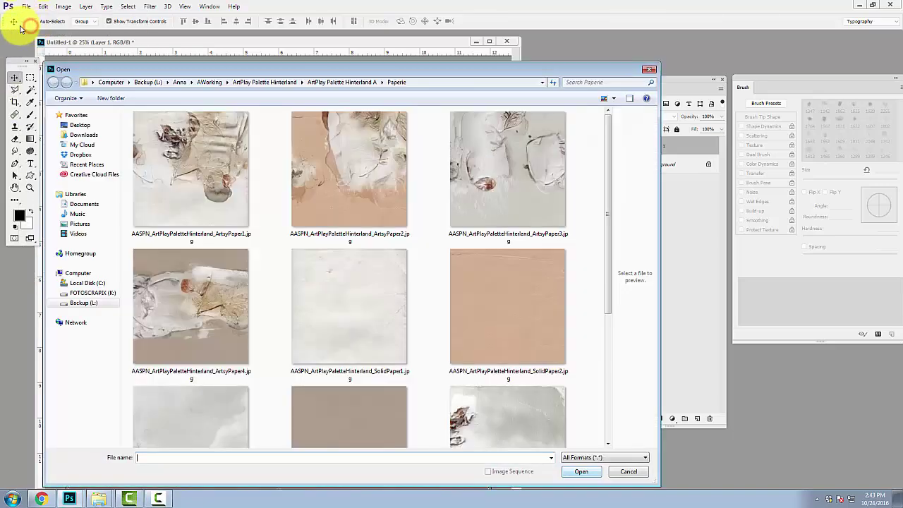
{"action": "left_click", "coordinate": [212, 82]}
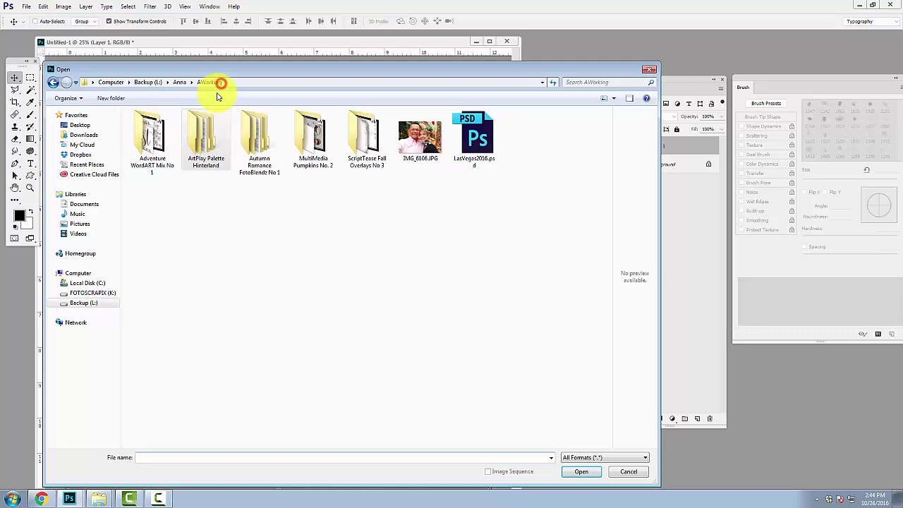
{"action": "double_click", "coordinate": [407, 136]}
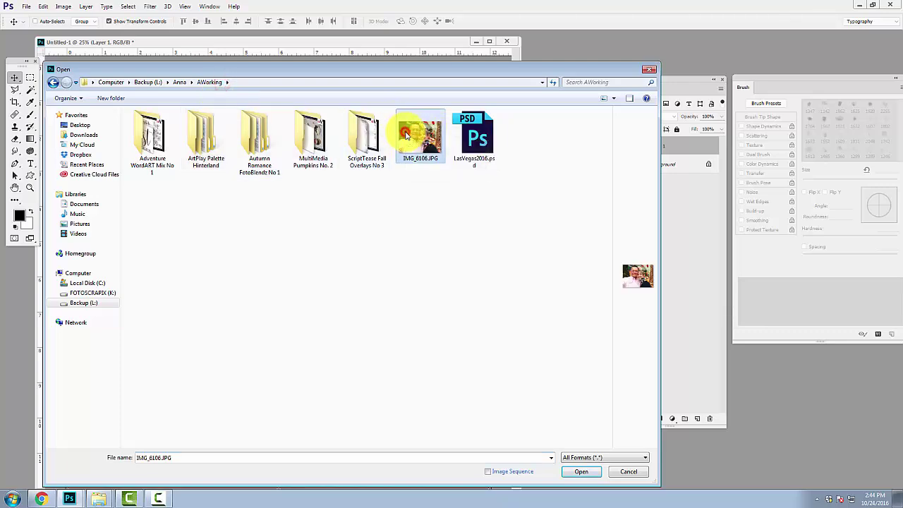
{"action": "left_click_drag", "start_coordinate": [203, 57], "coordinate": [246, 117]}
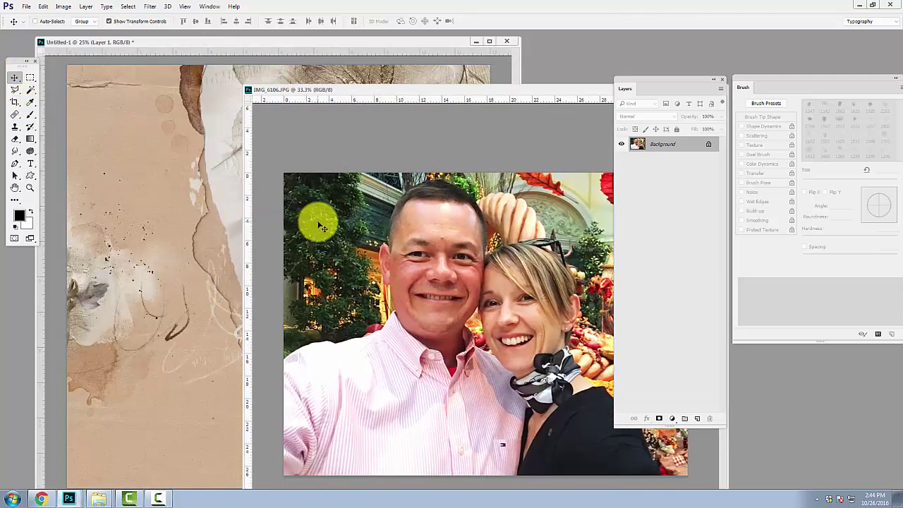
- Copy the couple's photo into Untitled-1 as a new layer and position it over the white painted area of the paper
{"action": "left_click_drag", "start_coordinate": [318, 218], "coordinate": [191, 189]}
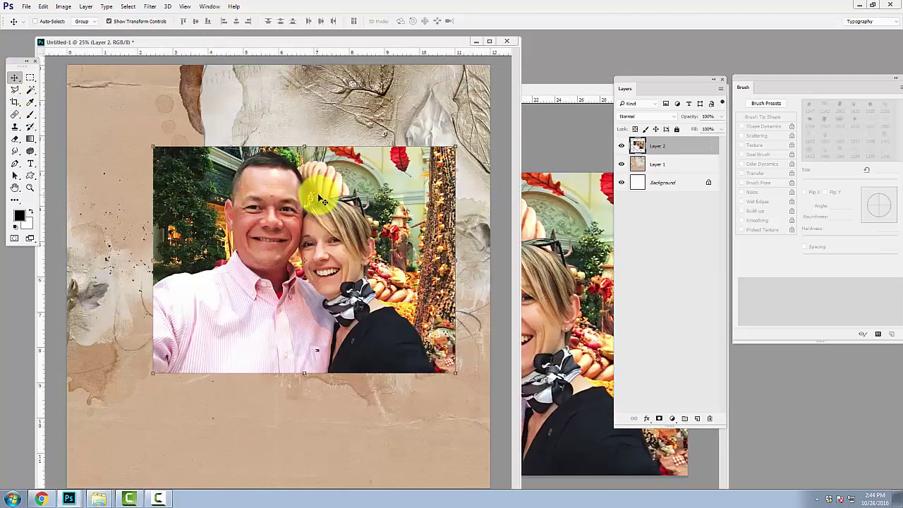
{"action": "left_click_drag", "start_coordinate": [322, 191], "coordinate": [306, 180]}
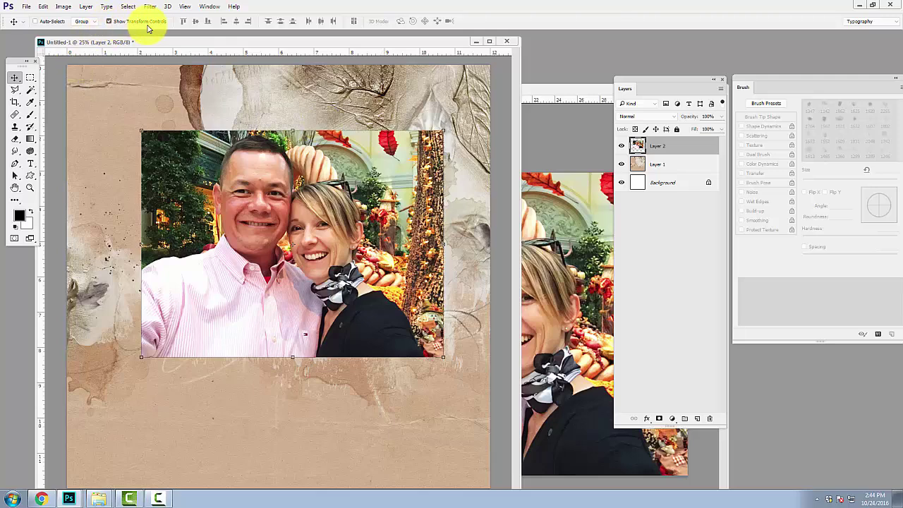
{"action": "left_click", "coordinate": [109, 22]}
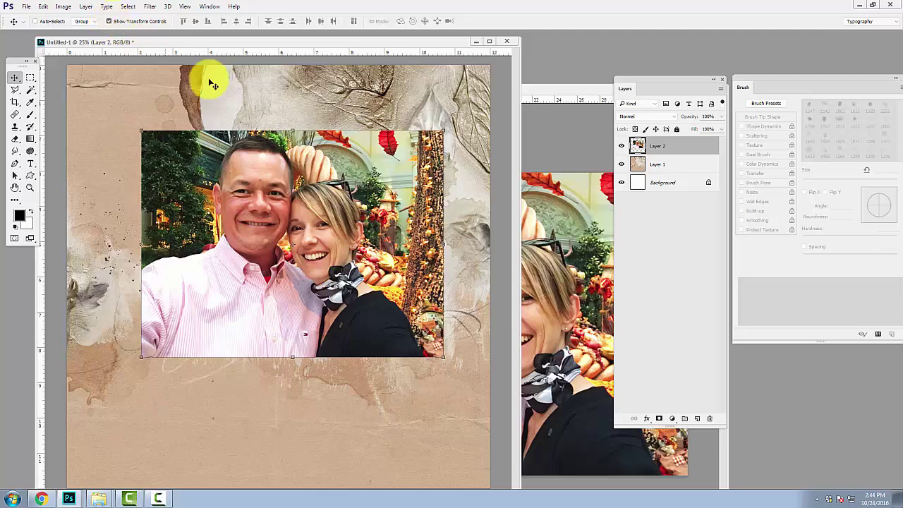
- Scale the couple's photo up to about 114% and move it to the upper right of the page
{"action": "left_click", "coordinate": [443, 130]}
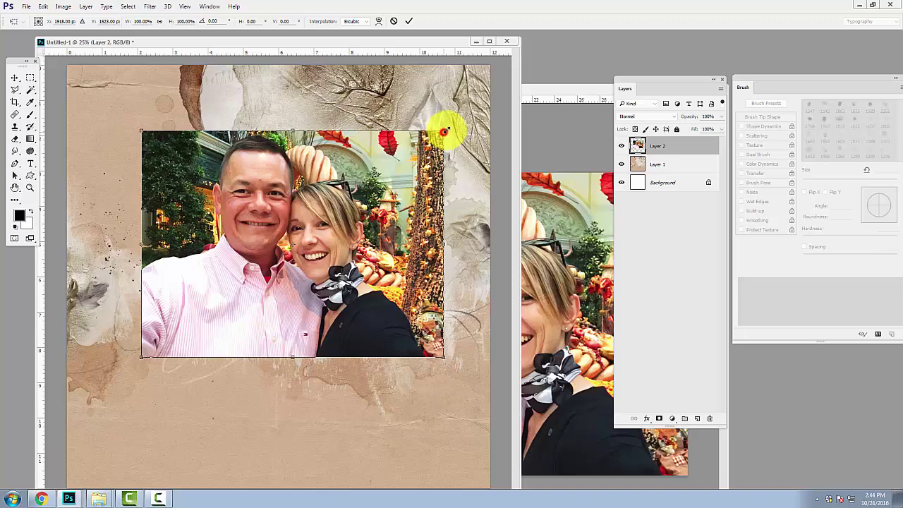
{"action": "left_click_drag", "start_coordinate": [444, 132], "coordinate": [490, 104]}
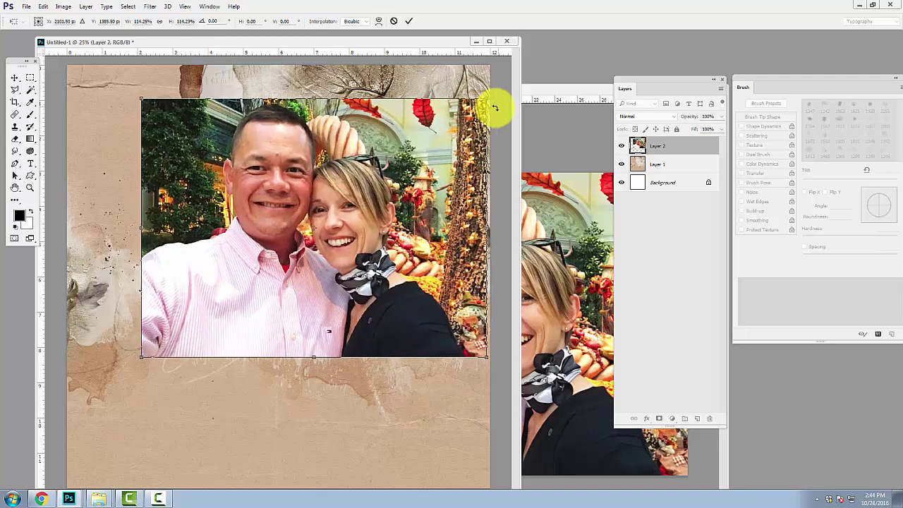
{"action": "left_click", "coordinate": [408, 20]}
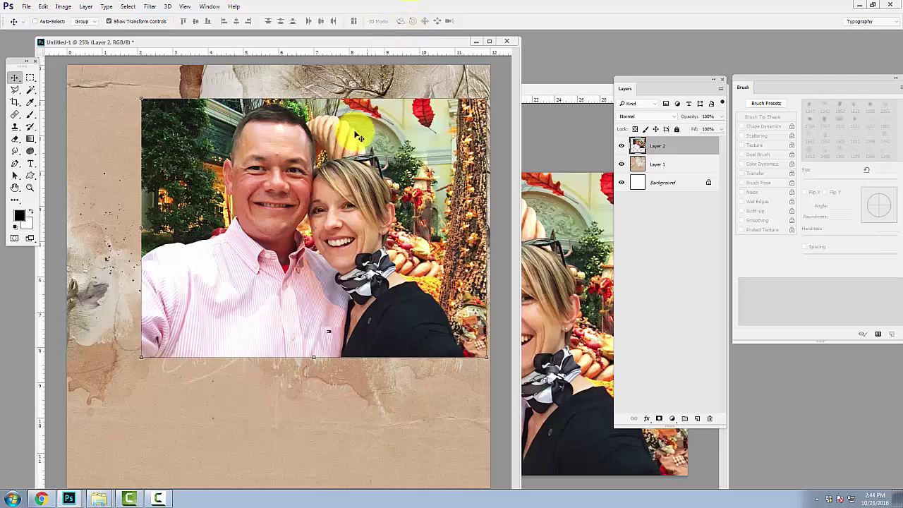
{"action": "left_click_drag", "start_coordinate": [339, 151], "coordinate": [349, 129]}
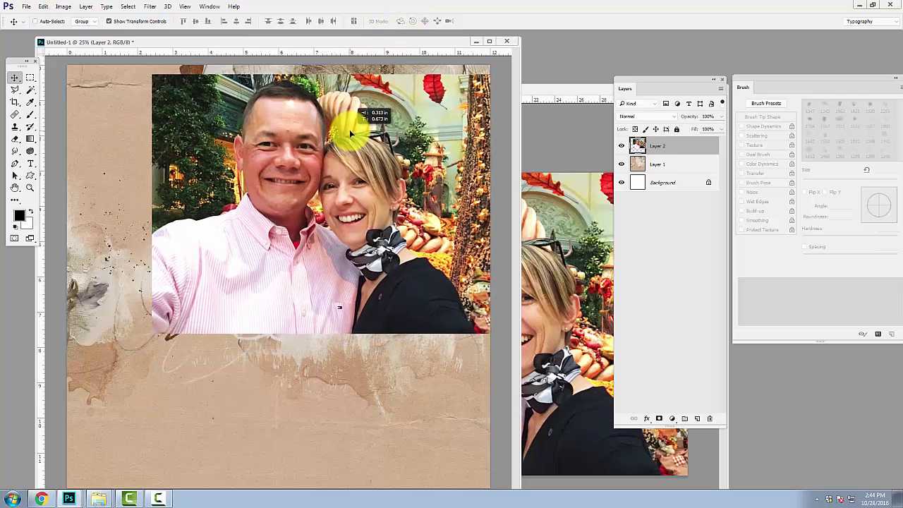
- Close the source photo document and align the photo in Untitled-1 flush with the page's right edge
{"action": "left_click_drag", "start_coordinate": [568, 89], "coordinate": [470, 173]}
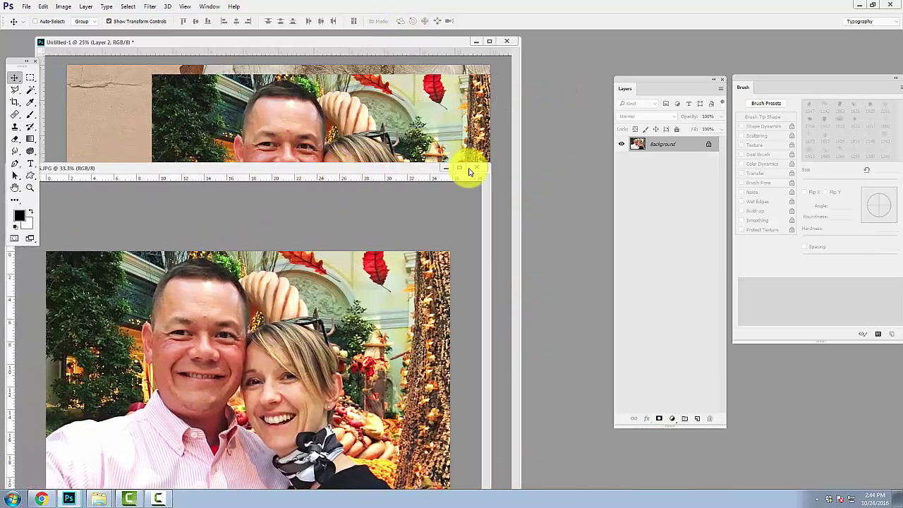
{"action": "left_click", "coordinate": [479, 169]}
{"action": "mouse_move", "coordinate": [390, 42]}
{"action": "left_mouse_down"}
{"action": "mouse_move", "coordinate": [454, 34]}
{"action": "mouse_move", "coordinate": [406, 46]}
{"action": "left_mouse_up"}
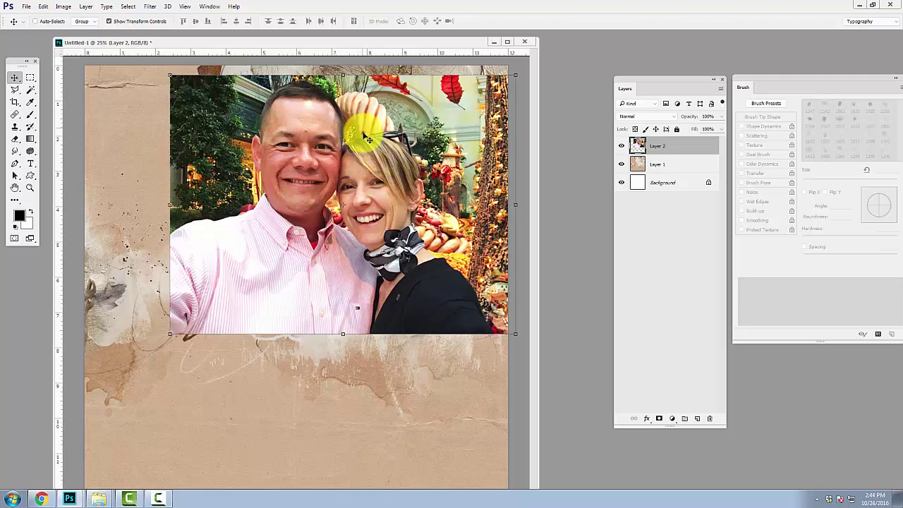
{"action": "left_click_drag", "start_coordinate": [367, 137], "coordinate": [339, 146]}
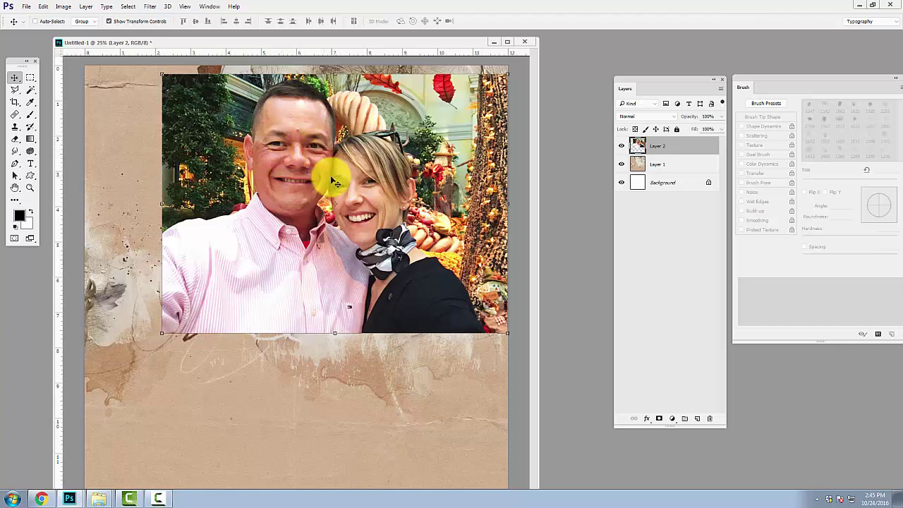
- Open AASPN_AutumnRomanceFotoBlendz1_2.png from the Autumn Romance FotoBlendz No 1A folder
{"action": "left_click", "coordinate": [26, 6]}
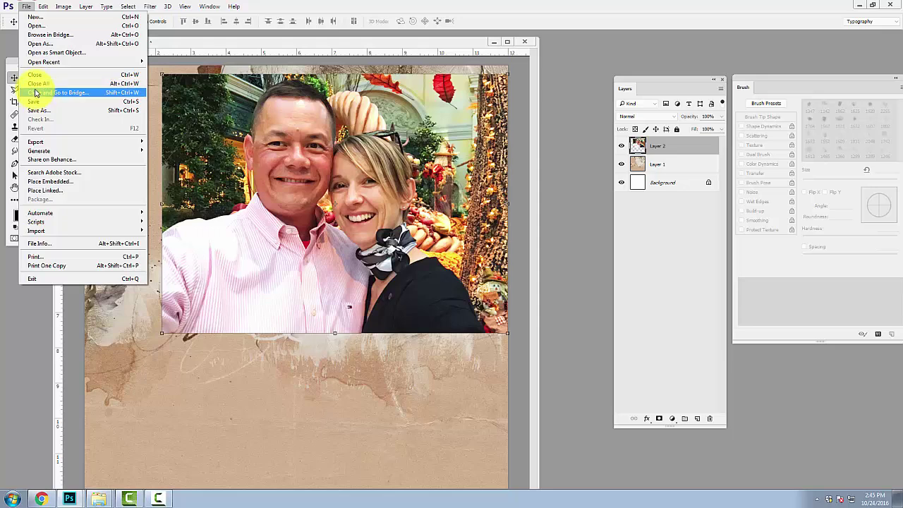
{"action": "left_click", "coordinate": [36, 26]}
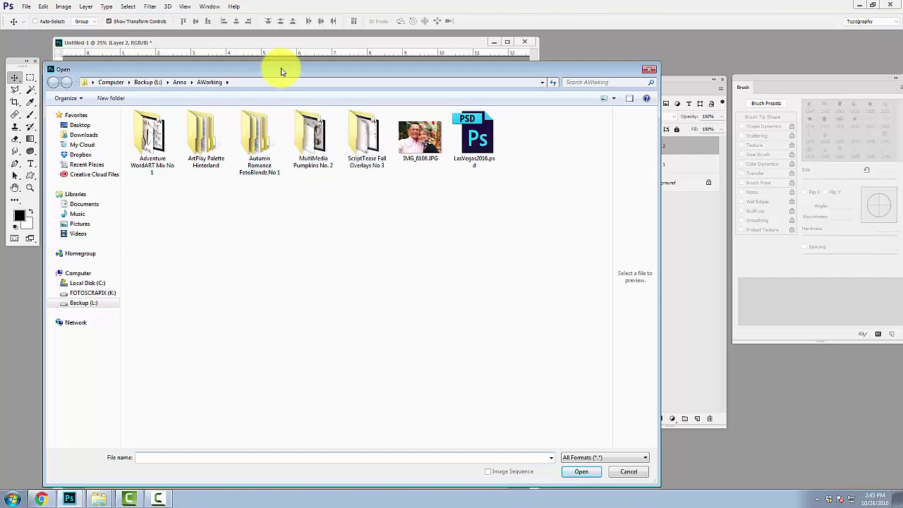
{"action": "left_click_drag", "start_coordinate": [282, 75], "coordinate": [287, 353]}
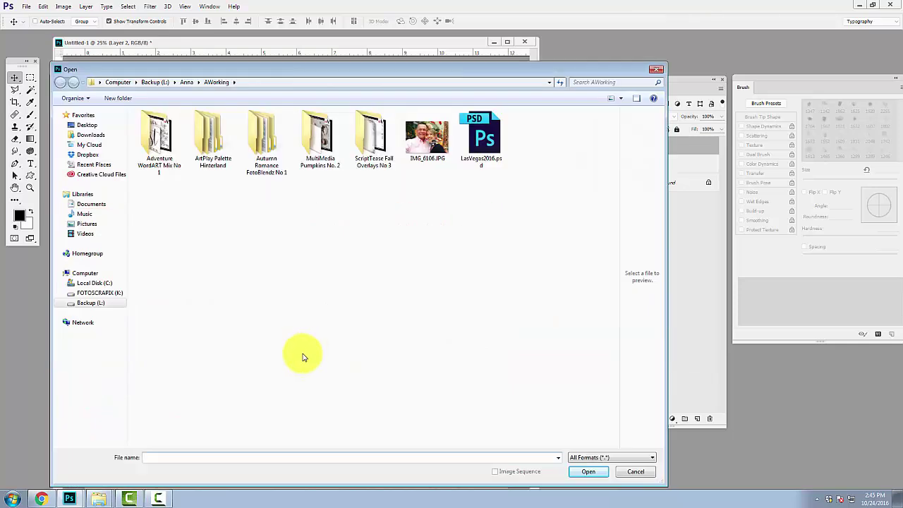
{"action": "double_click", "coordinate": [262, 132]}
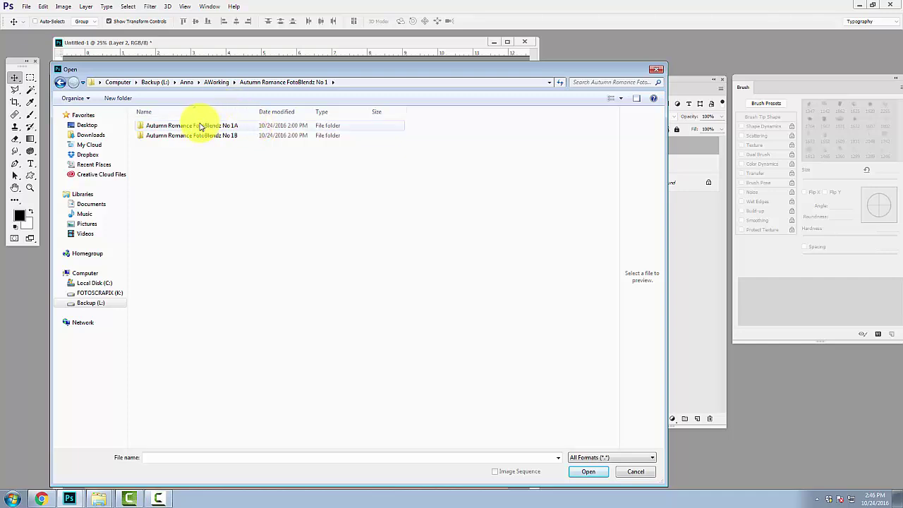
{"action": "double_click", "coordinate": [199, 126]}
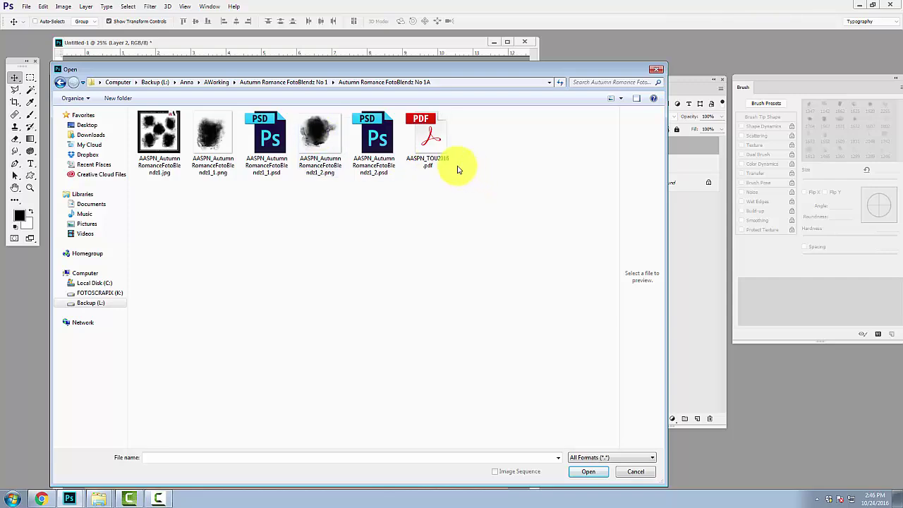
{"action": "left_click", "coordinate": [320, 135]}
{"action": "double_click", "coordinate": [320, 139]}
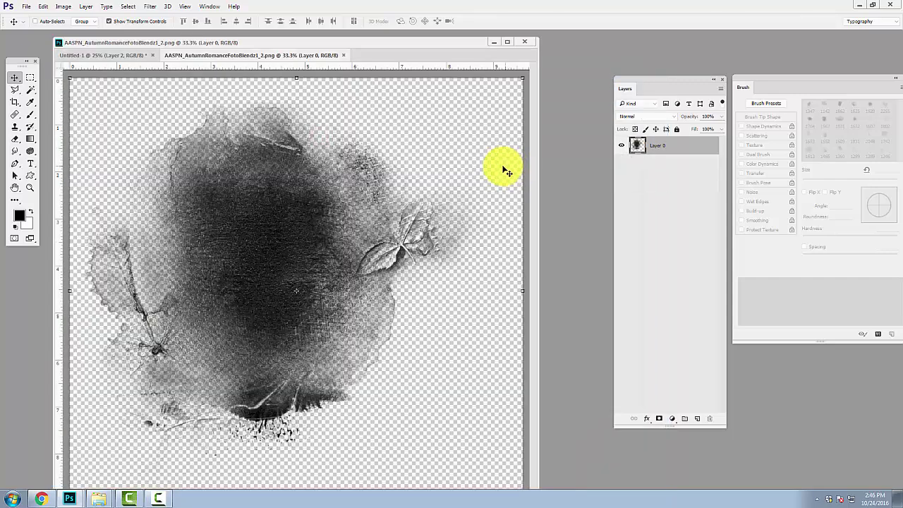
- Float the FotoBlendz mask document, copy its mask into Untitled-1 over the couple, and close the source
{"action": "left_click_drag", "start_coordinate": [273, 58], "coordinate": [210, 113]}
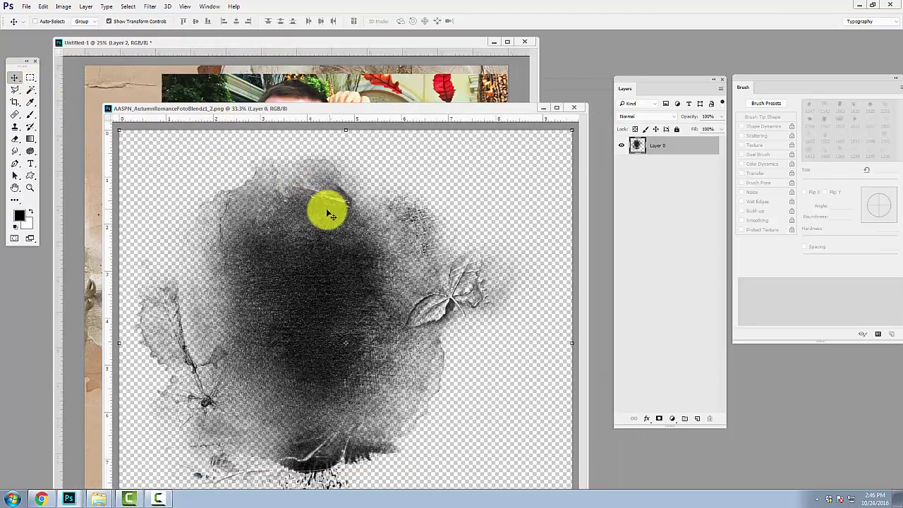
{"action": "left_click_drag", "start_coordinate": [322, 208], "coordinate": [332, 146]}
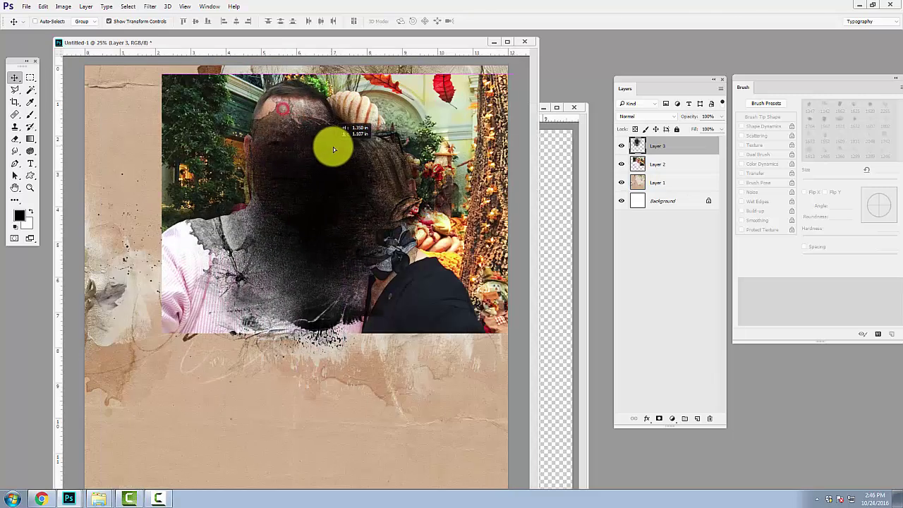
{"action": "left_click", "coordinate": [574, 107]}
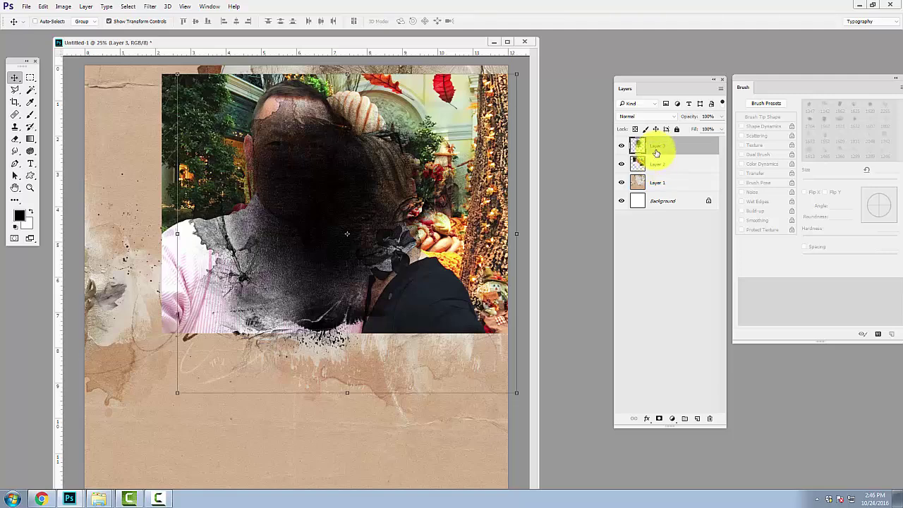
- Nudge the black mask slightly and move its layer directly beneath the photo layer
{"action": "mouse_move", "coordinate": [345, 156]}
{"action": "left_mouse_down"}
{"action": "mouse_move", "coordinate": [329, 275]}
{"action": "mouse_move", "coordinate": [324, 147]}
{"action": "mouse_move", "coordinate": [343, 161]}
{"action": "left_mouse_up"}
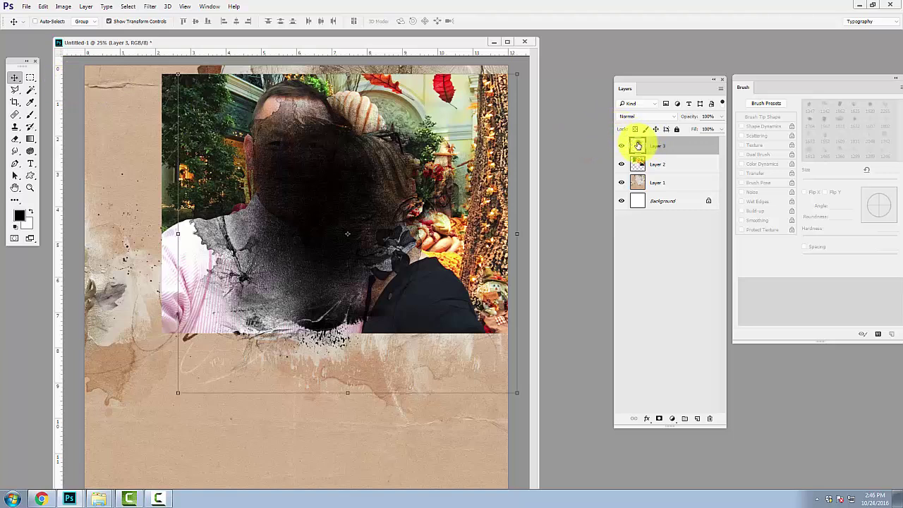
{"action": "left_click_drag", "start_coordinate": [638, 145], "coordinate": [641, 172]}
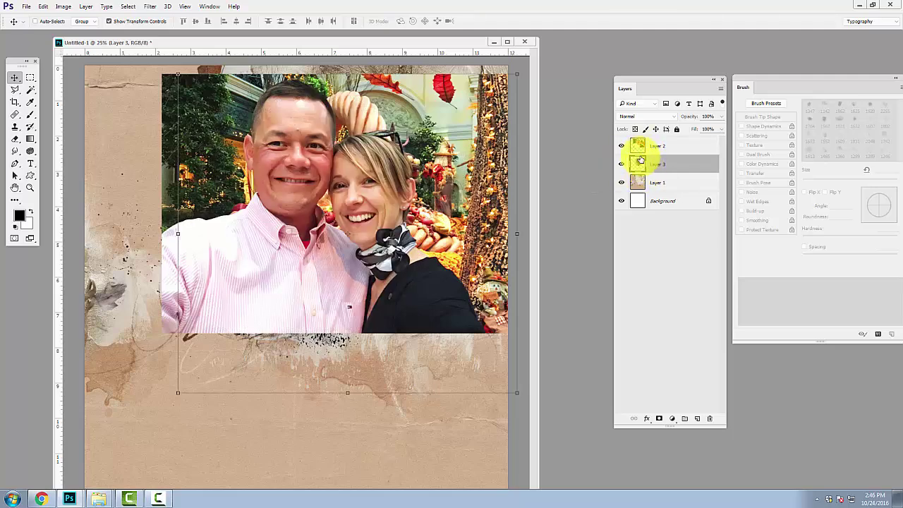
- Enlarge the photo on Layer 2 to about 106% and reposition it over the mask near the page's top
{"action": "left_click", "coordinate": [652, 146]}
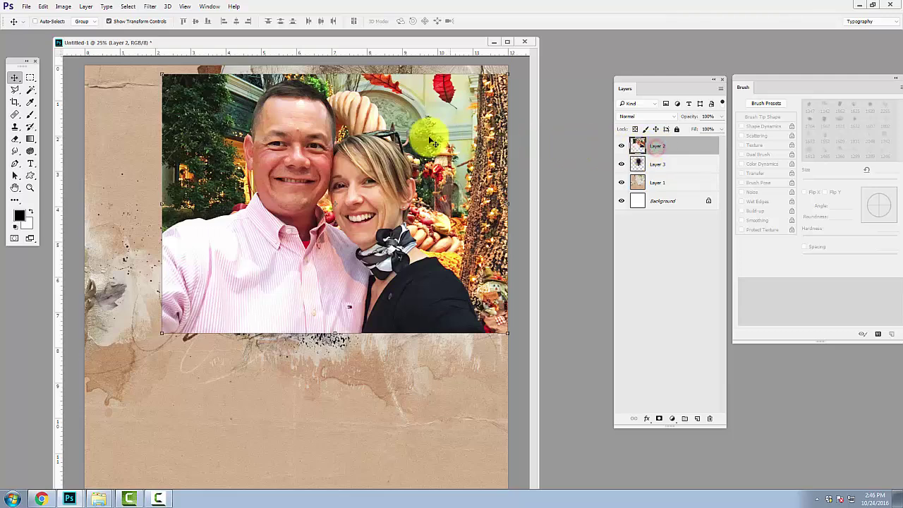
{"action": "left_click_drag", "start_coordinate": [349, 128], "coordinate": [325, 148]}
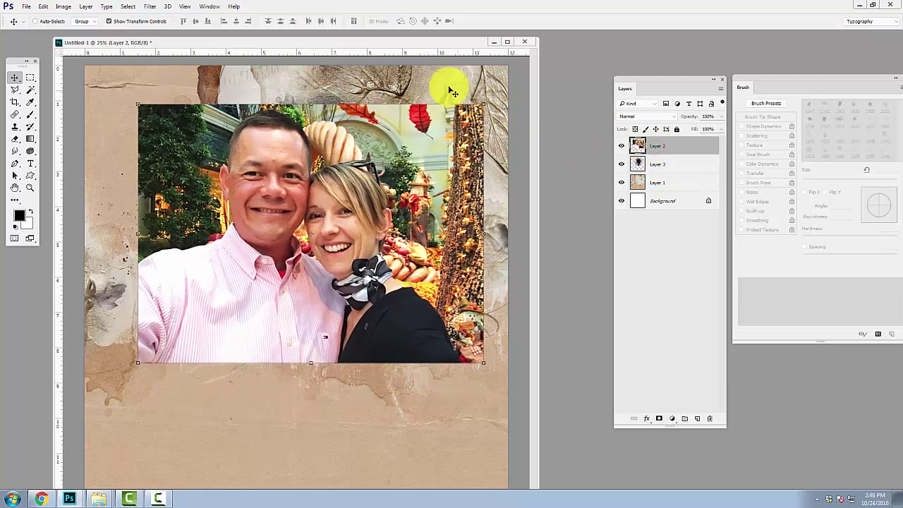
{"action": "left_click_drag", "start_coordinate": [484, 104], "coordinate": [503, 89]}
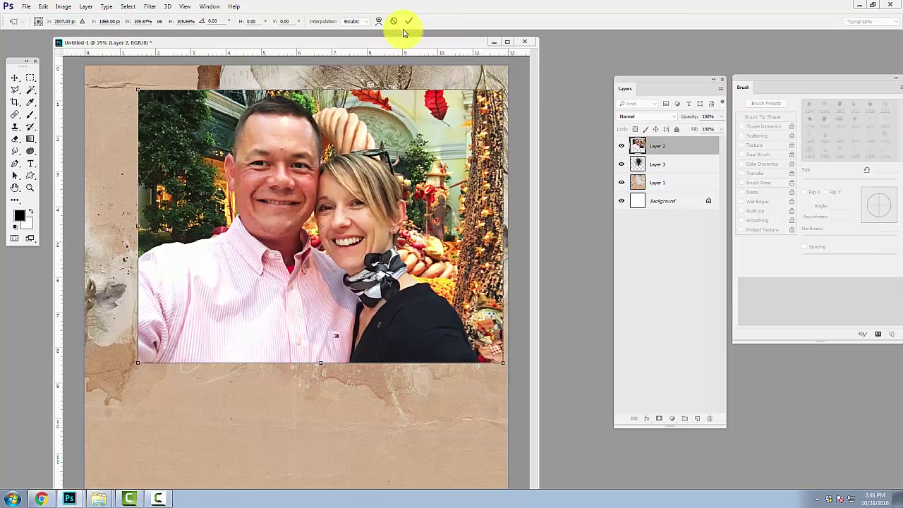
{"action": "left_click", "coordinate": [406, 23]}
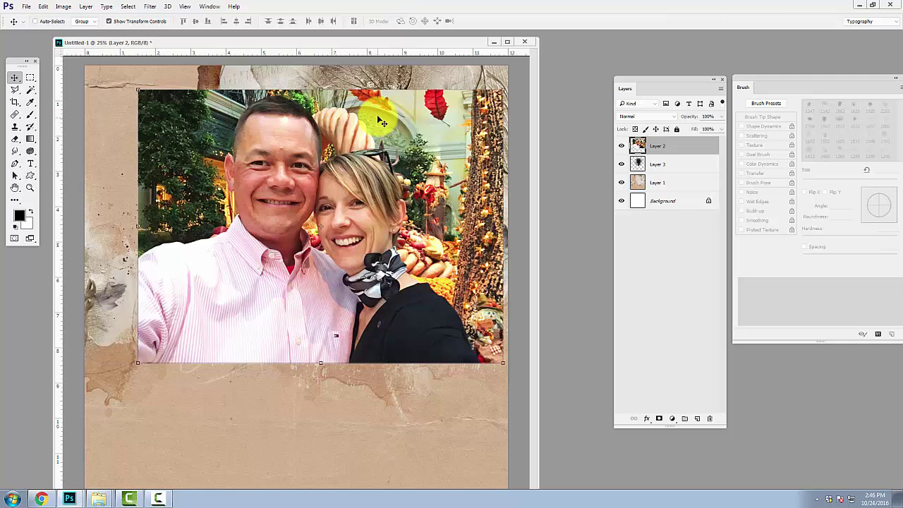
{"action": "left_click_drag", "start_coordinate": [373, 141], "coordinate": [375, 90]}
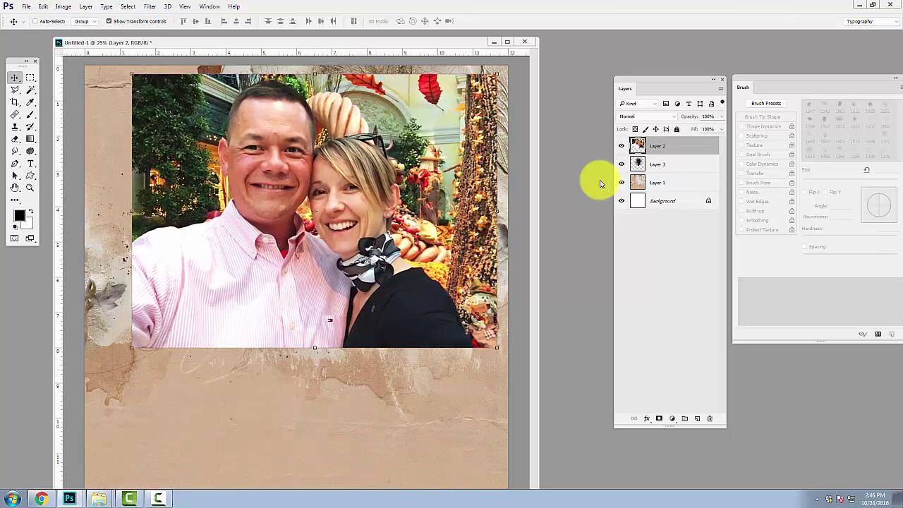
{"action": "left_click_drag", "start_coordinate": [403, 150], "coordinate": [402, 149]}
- Clip the photo layer to the mask layer and shift the photo right so both faces show within the mask
{"action": "left_click", "coordinate": [85, 7]}
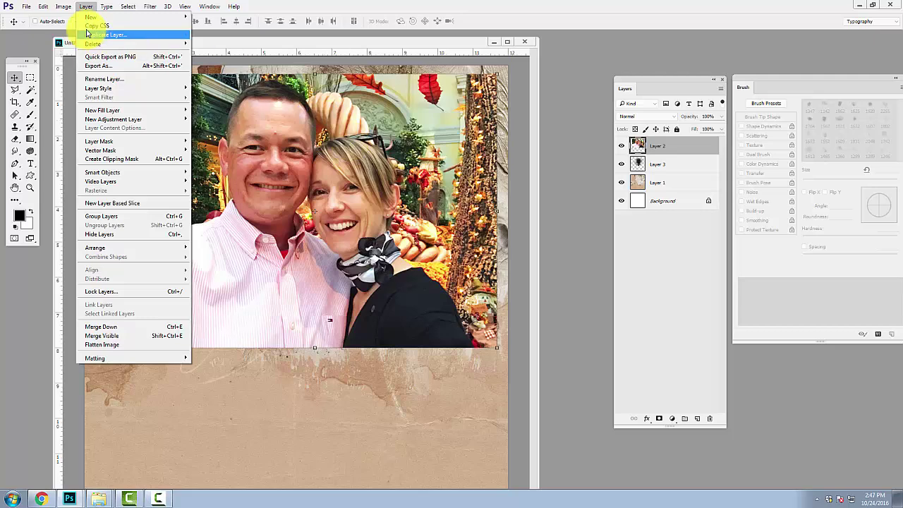
{"action": "left_click", "coordinate": [121, 161]}
{"action": "left_click_drag", "start_coordinate": [316, 169], "coordinate": [351, 167]}
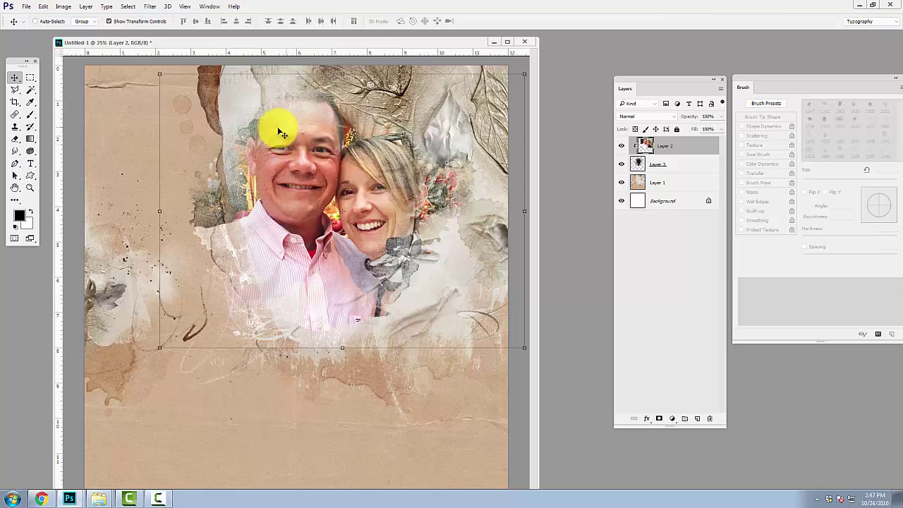
- Hide the photo layer to examine the mask shape beneath it, and show the photo again
{"action": "left_click", "coordinate": [621, 148]}
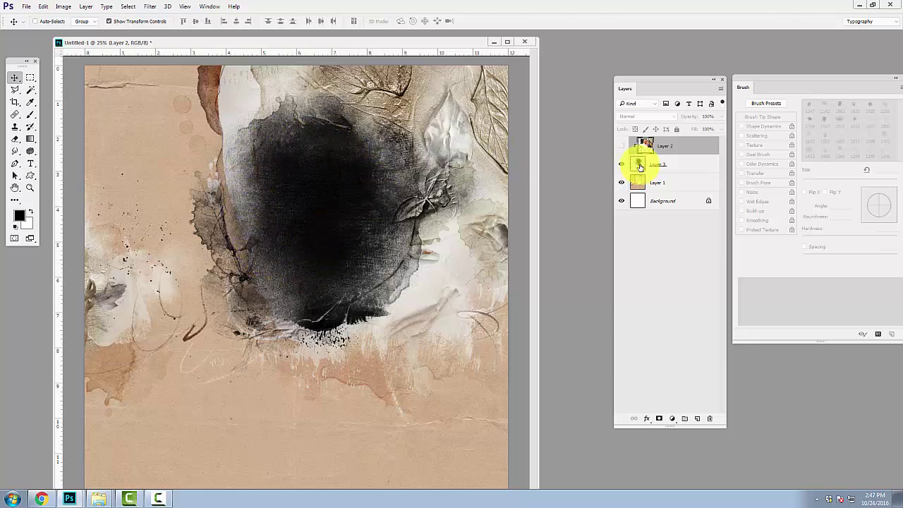
{"action": "left_click", "coordinate": [621, 147]}
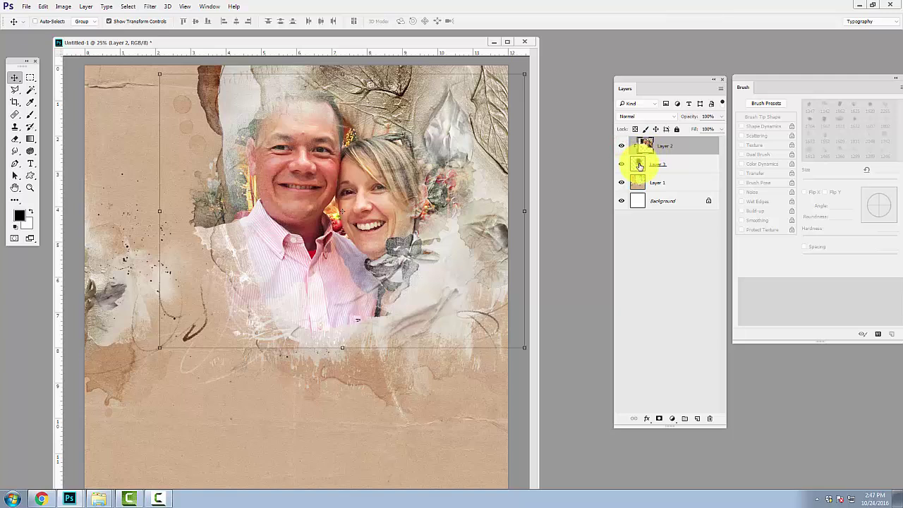
- Select the mask on Layer 3 and set up the Brush tool with the 1862 px artistic tip at 495 px
{"action": "left_click", "coordinate": [639, 165]}
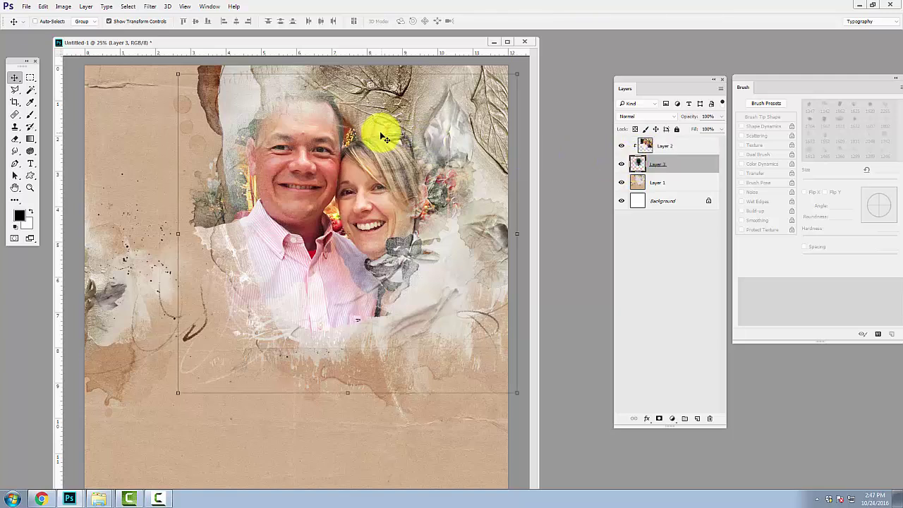
{"action": "left_click", "coordinate": [30, 116]}
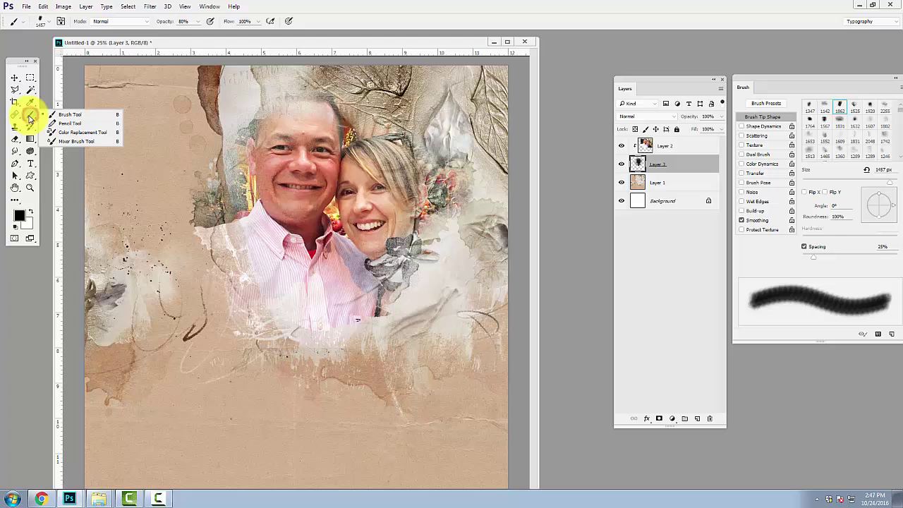
{"action": "left_click", "coordinate": [47, 23]}
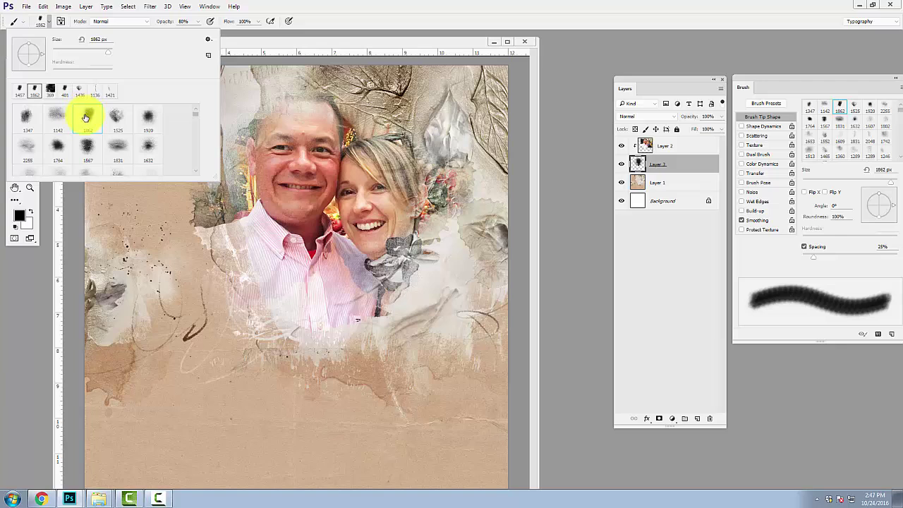
{"action": "left_click", "coordinate": [208, 42]}
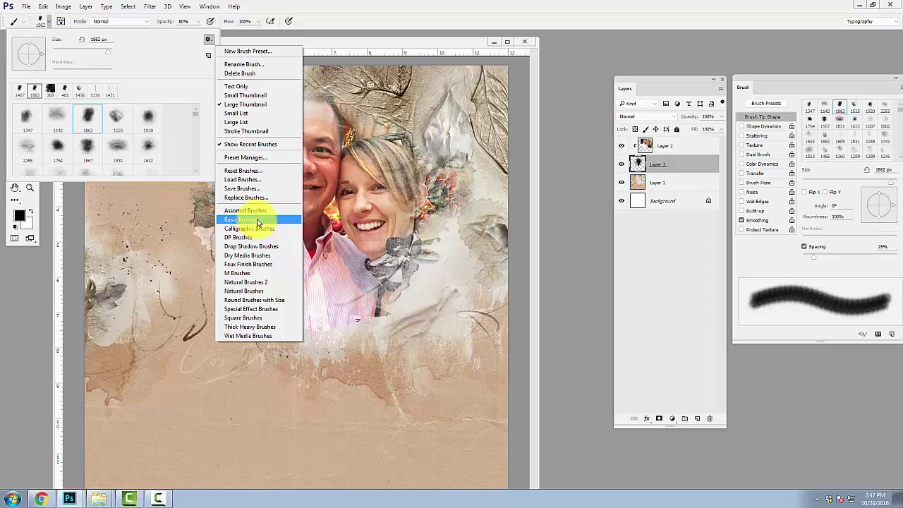
{"action": "left_click", "coordinate": [87, 113]}
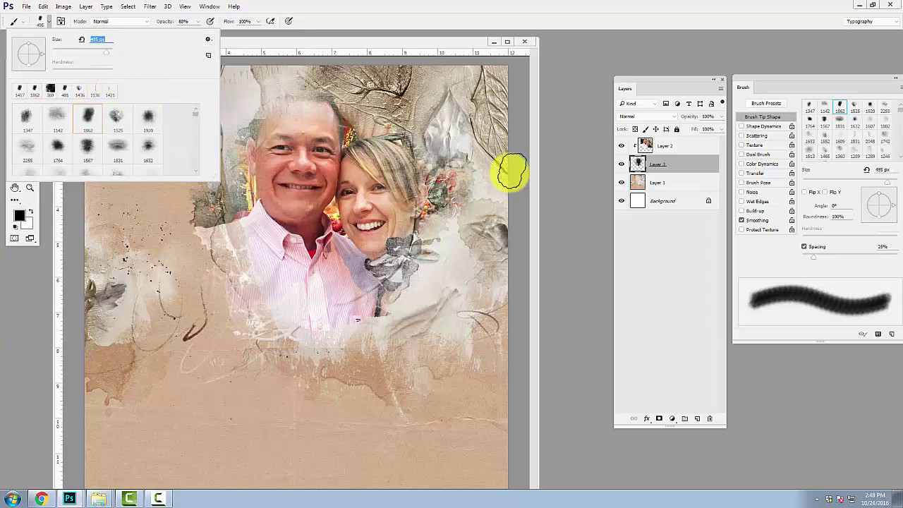
- Paint black dabs on the mask layer over the man's face and the woman's side to reveal more of the photo
{"action": "left_click", "coordinate": [280, 161]}
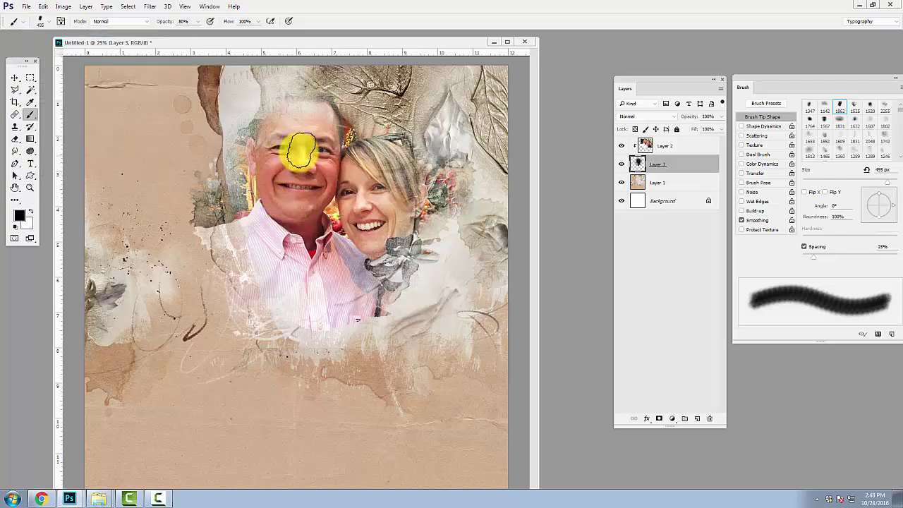
{"action": "left_click", "coordinate": [276, 156]}
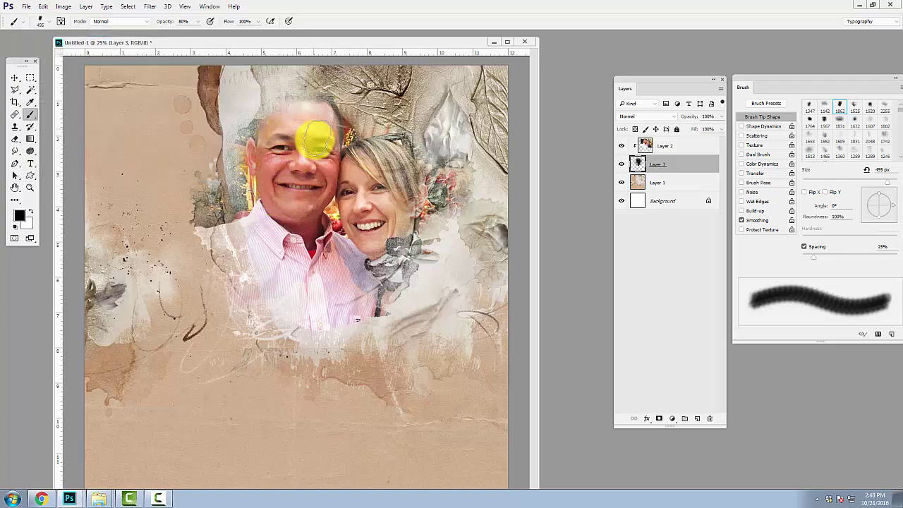
{"action": "left_click", "coordinate": [309, 196]}
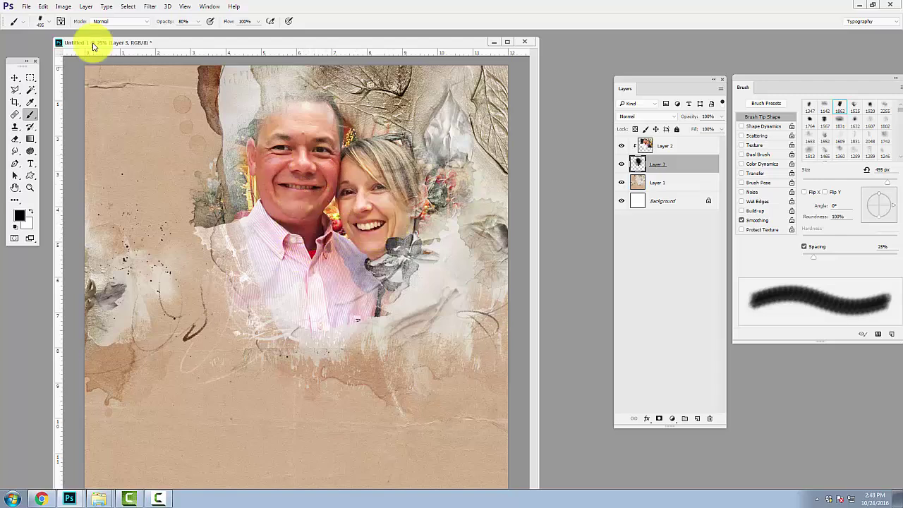
- Enlarge the brush to 1457 px and lower its opacity to 67%
{"action": "left_click", "coordinate": [43, 21]}
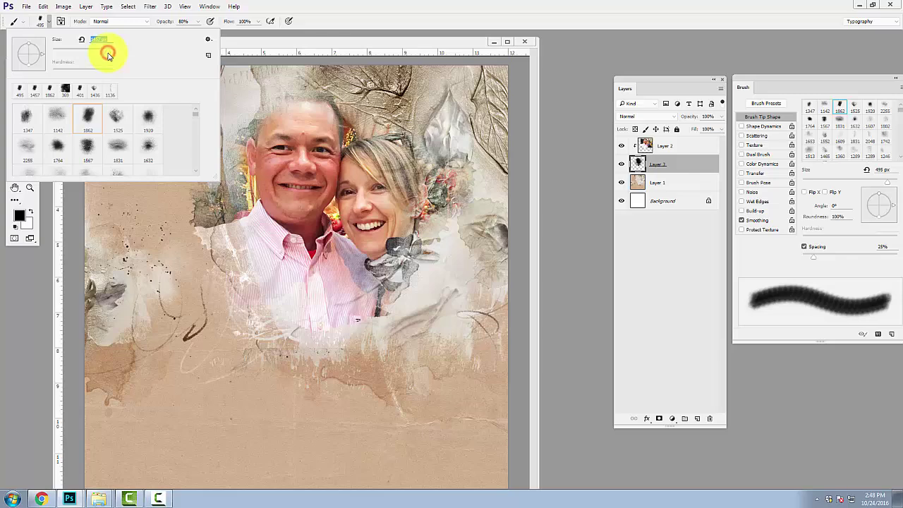
{"action": "left_click", "coordinate": [363, 244]}
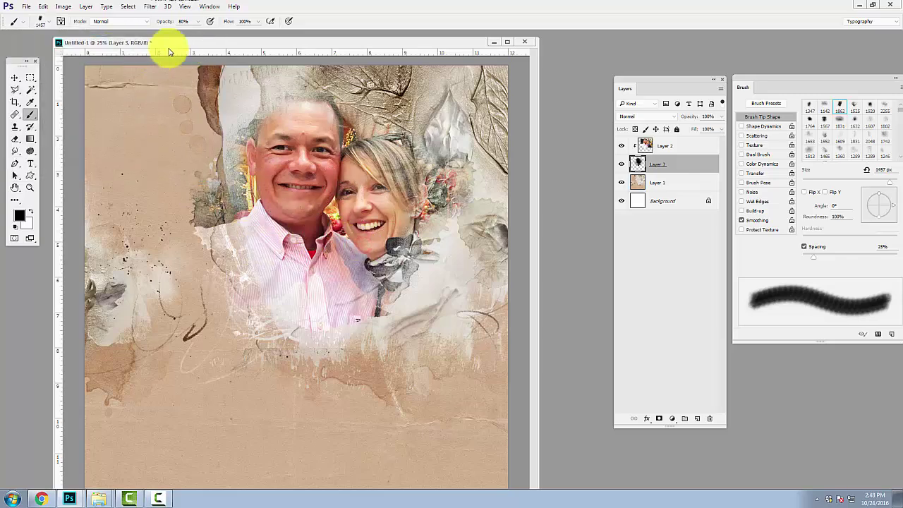
{"action": "left_click", "coordinate": [195, 32]}
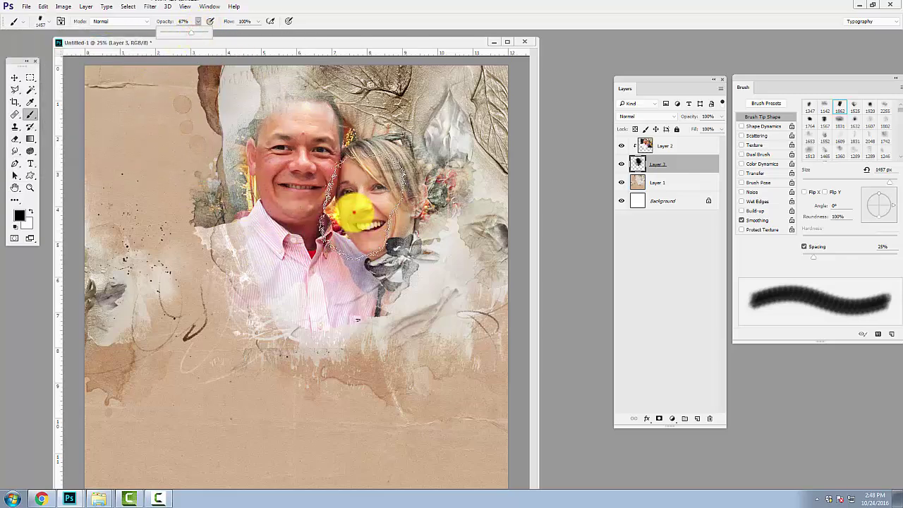
- Paint large black dabs on the mask layer over and between the couple's faces to reveal more of the photo
{"action": "left_click", "coordinate": [356, 215]}
{"action": "left_click", "coordinate": [353, 201]}
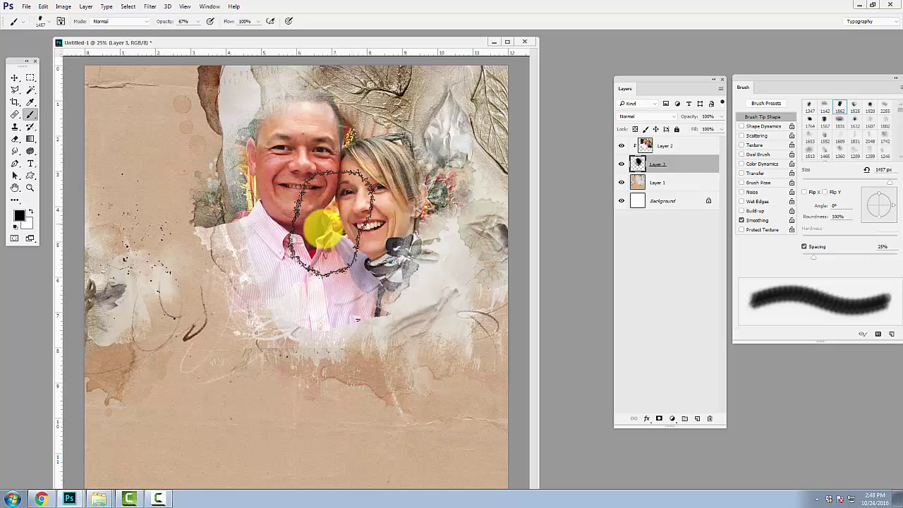
{"action": "left_click", "coordinate": [325, 204]}
{"action": "left_click", "coordinate": [305, 187]}
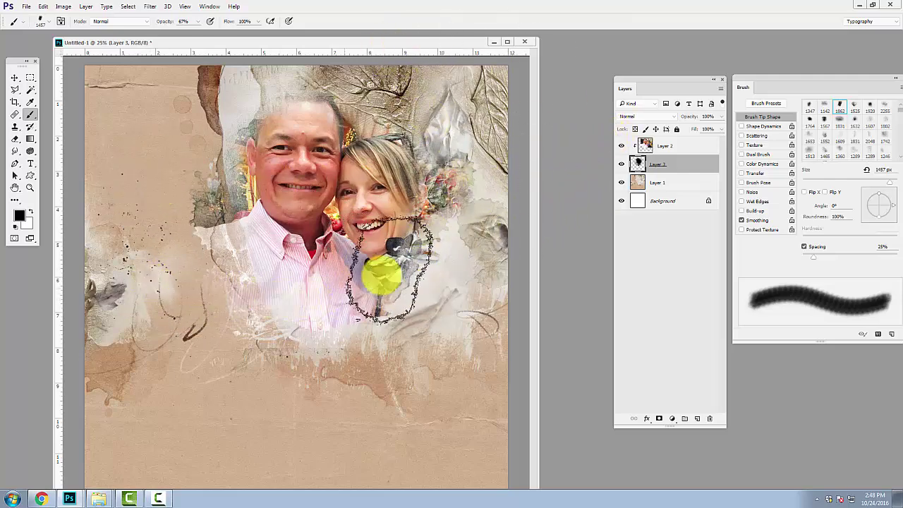
{"action": "mouse_move", "coordinate": [381, 275]}
{"action": "left_mouse_down"}
{"action": "mouse_move", "coordinate": [453, 240]}
{"action": "mouse_move", "coordinate": [548, 238]}
{"action": "left_mouse_up"}
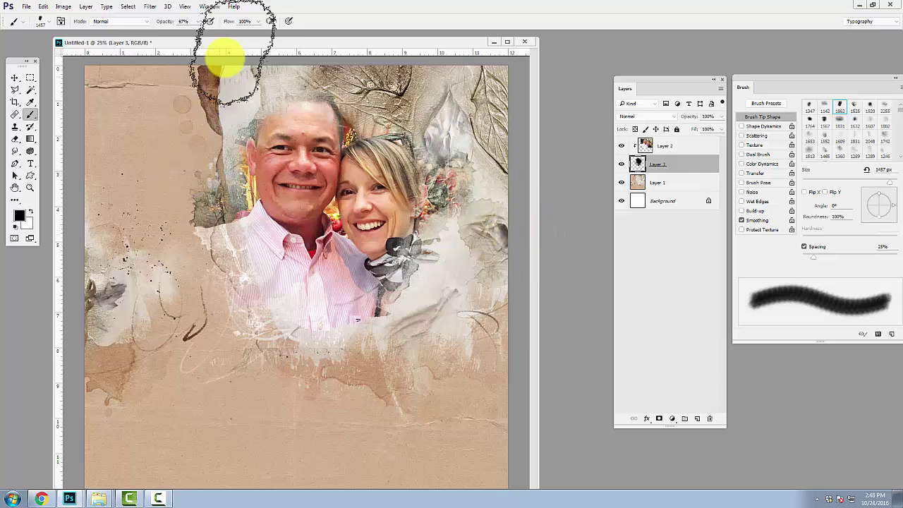
{"action": "mouse_move", "coordinate": [175, 71]}
{"action": "left_mouse_down"}
{"action": "mouse_move", "coordinate": [359, 181]}
{"action": "mouse_move", "coordinate": [286, 201]}
{"action": "mouse_move", "coordinate": [435, 282]}
{"action": "mouse_move", "coordinate": [414, 129]}
{"action": "mouse_move", "coordinate": [377, 201]}
{"action": "mouse_move", "coordinate": [383, 212]}
{"action": "mouse_move", "coordinate": [197, 303]}
{"action": "mouse_move", "coordinate": [87, 261]}
{"action": "mouse_move", "coordinate": [127, 318]}
{"action": "mouse_move", "coordinate": [77, 277]}
{"action": "mouse_move", "coordinate": [93, 316]}
{"action": "mouse_move", "coordinate": [53, 191]}
{"action": "left_mouse_up"}
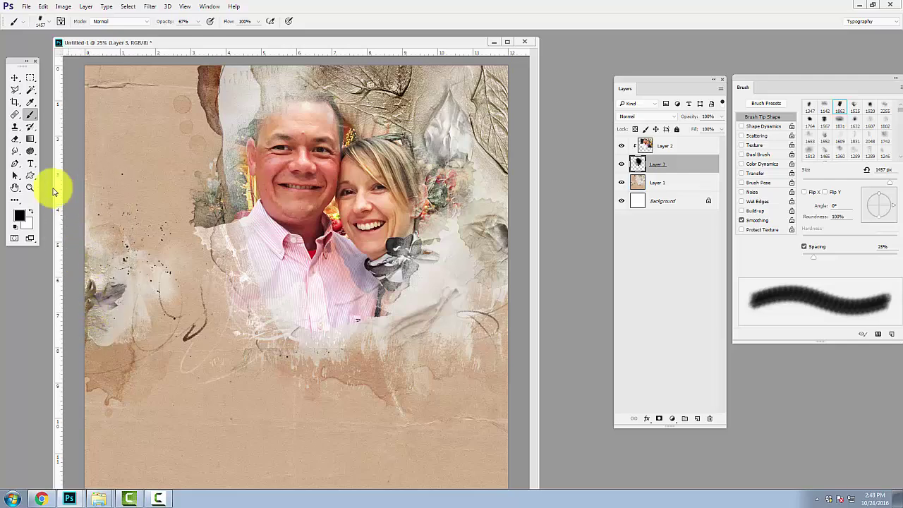
- Open AASPN_MultiMediaPumpkins2_1.psd from the MultiMedia Pumpkins No. 2 folder and place it in its own floating window
{"action": "left_click", "coordinate": [25, 8]}
{"action": "left_click", "coordinate": [30, 25]}
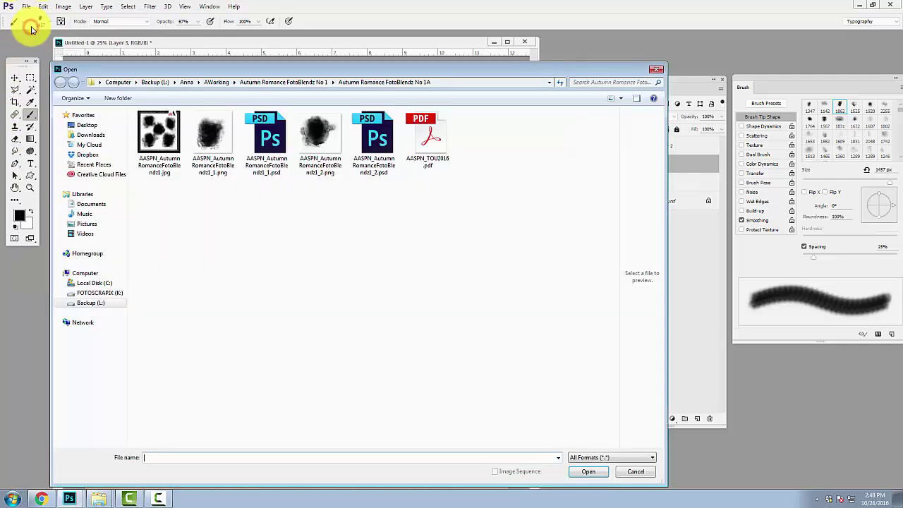
{"action": "left_click", "coordinate": [225, 82]}
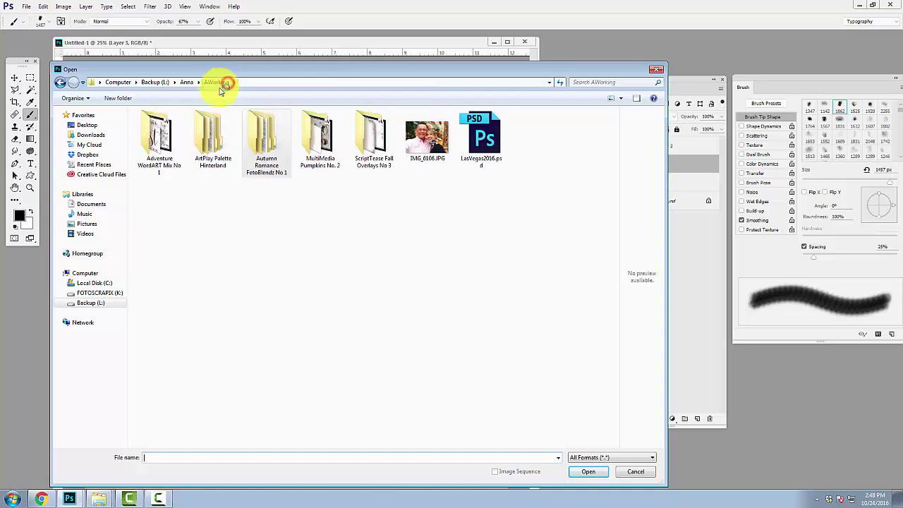
{"action": "double_click", "coordinate": [318, 137]}
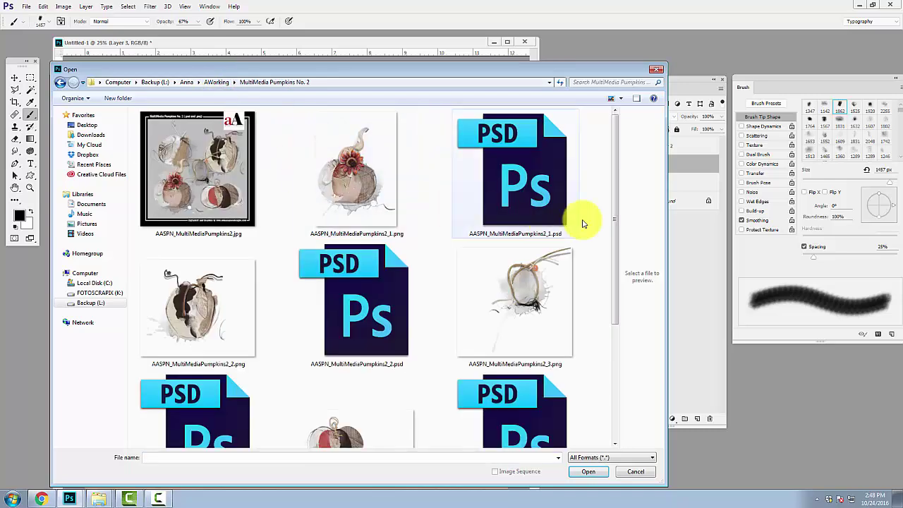
{"action": "mouse_move", "coordinate": [613, 191]}
{"action": "left_mouse_down"}
{"action": "mouse_move", "coordinate": [619, 282]}
{"action": "mouse_move", "coordinate": [605, 276]}
{"action": "mouse_move", "coordinate": [617, 196]}
{"action": "mouse_move", "coordinate": [599, 190]}
{"action": "left_mouse_up"}
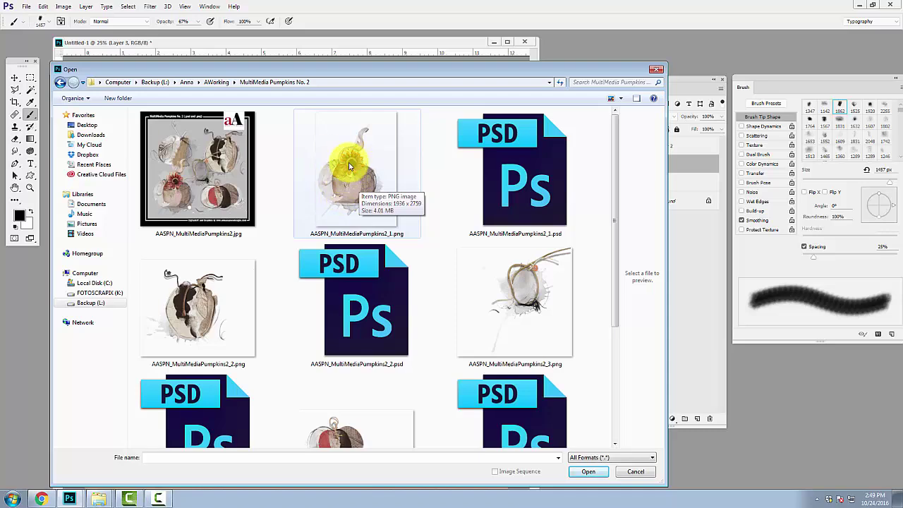
{"action": "double_click", "coordinate": [530, 188]}
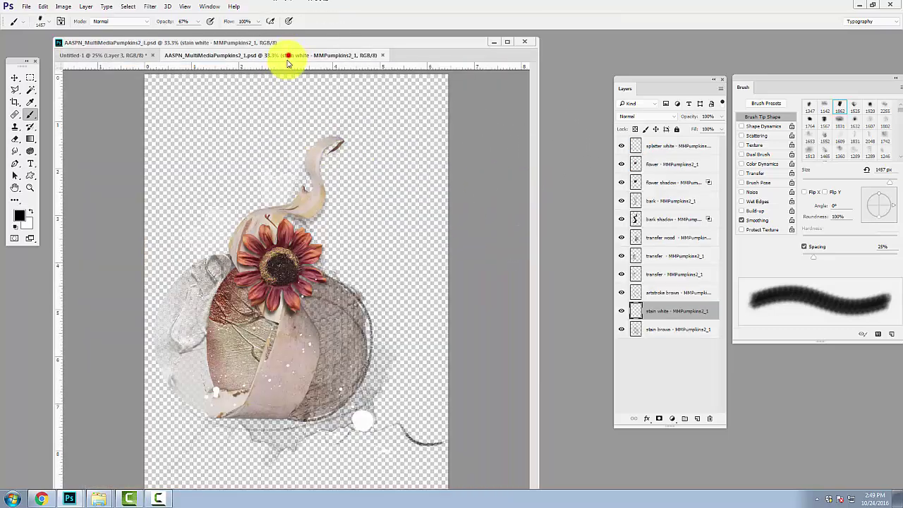
{"action": "left_click_drag", "start_coordinate": [287, 55], "coordinate": [263, 81]}
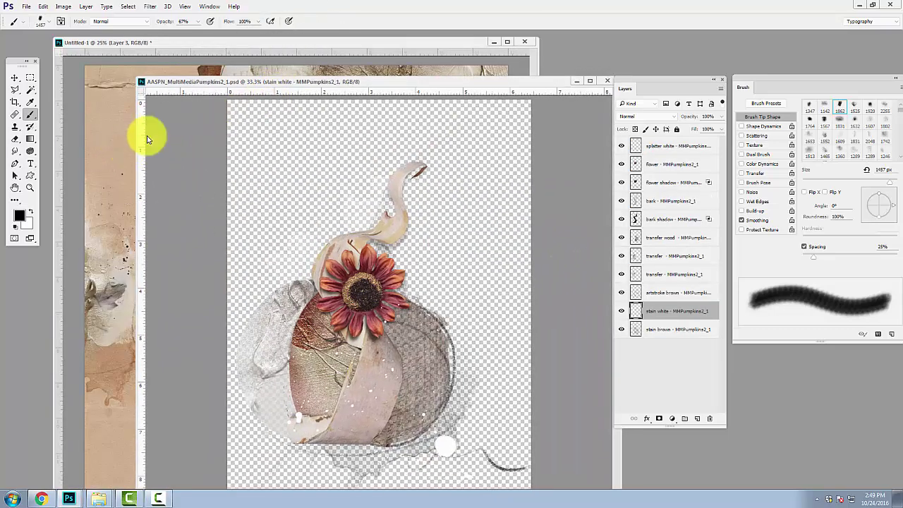
- Copy all layers of the pumpkin document onto the scrapbook page above Layer 2, beside the photo at the page's left edge
{"action": "left_click", "coordinate": [258, 42]}
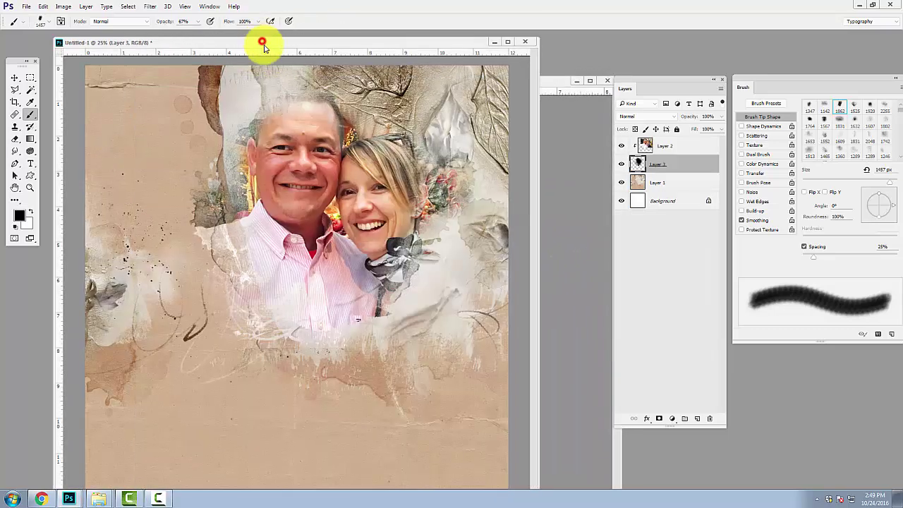
{"action": "left_click", "coordinate": [650, 147]}
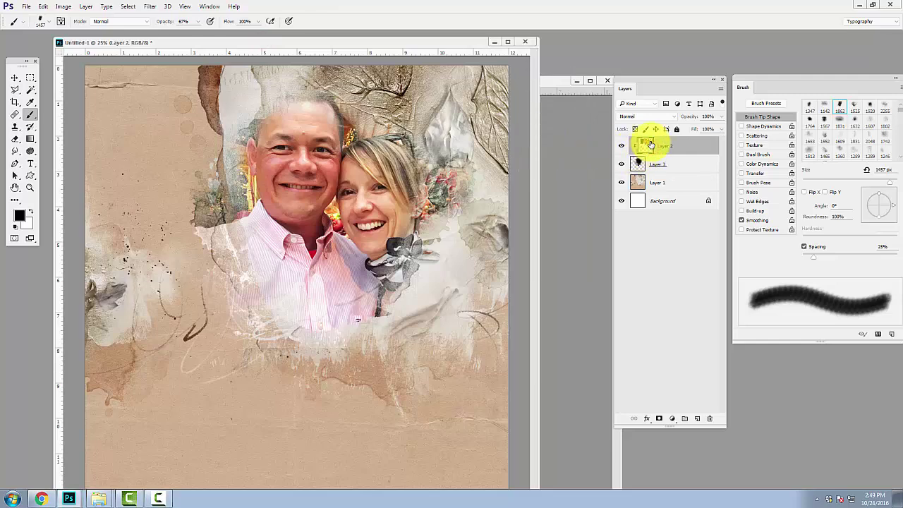
{"action": "left_click_drag", "start_coordinate": [544, 82], "coordinate": [560, 94]}
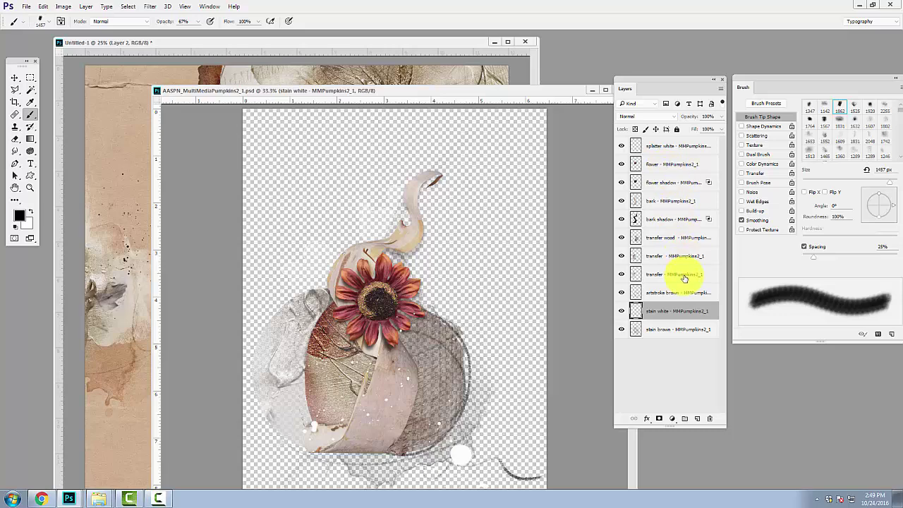
{"action": "left_click", "coordinate": [691, 332]}
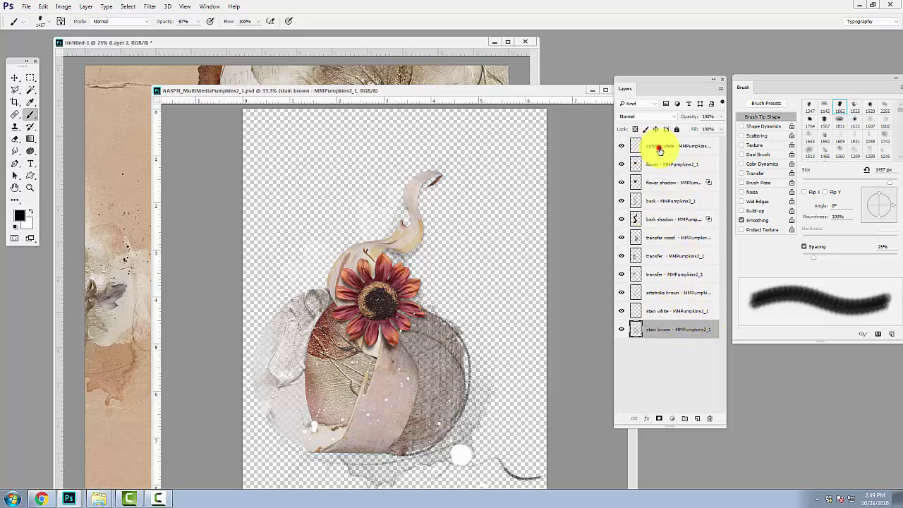
{"action": "left_click", "coordinate": [658, 150], "text": "shift"}
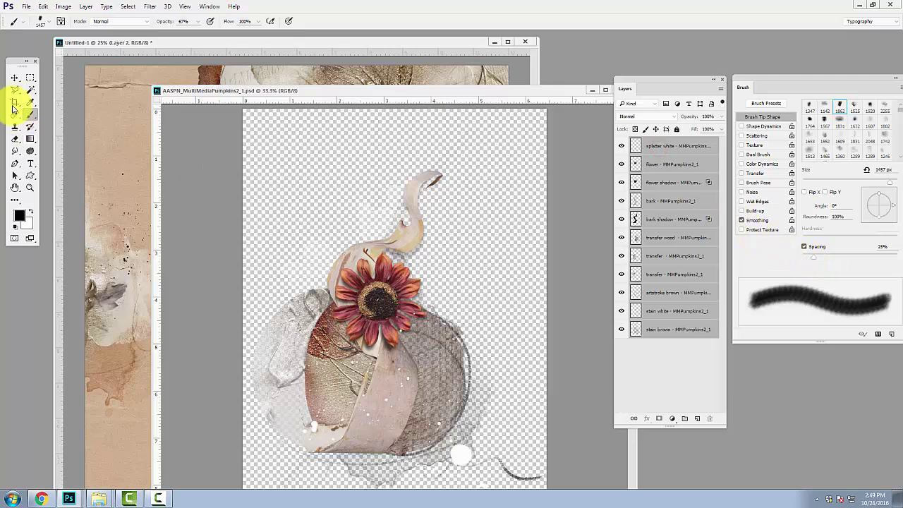
{"action": "left_click", "coordinate": [14, 78]}
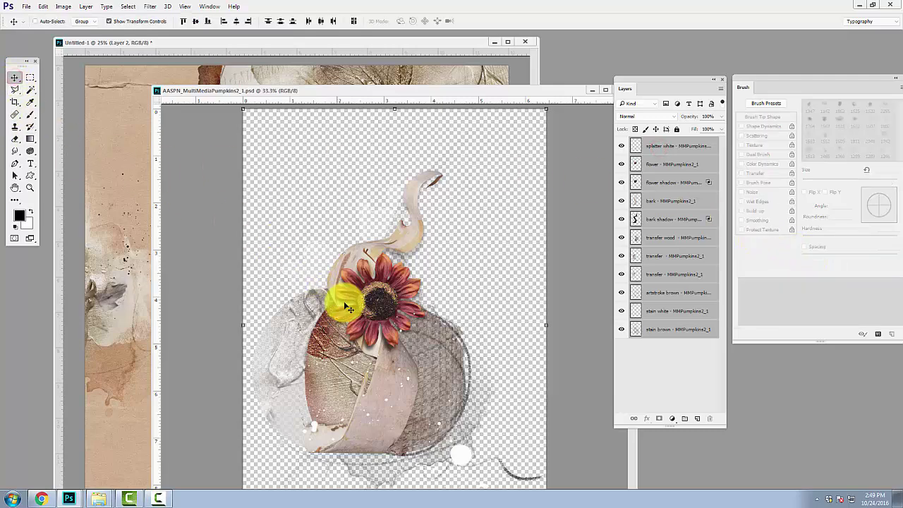
{"action": "left_click_drag", "start_coordinate": [367, 306], "coordinate": [147, 242]}
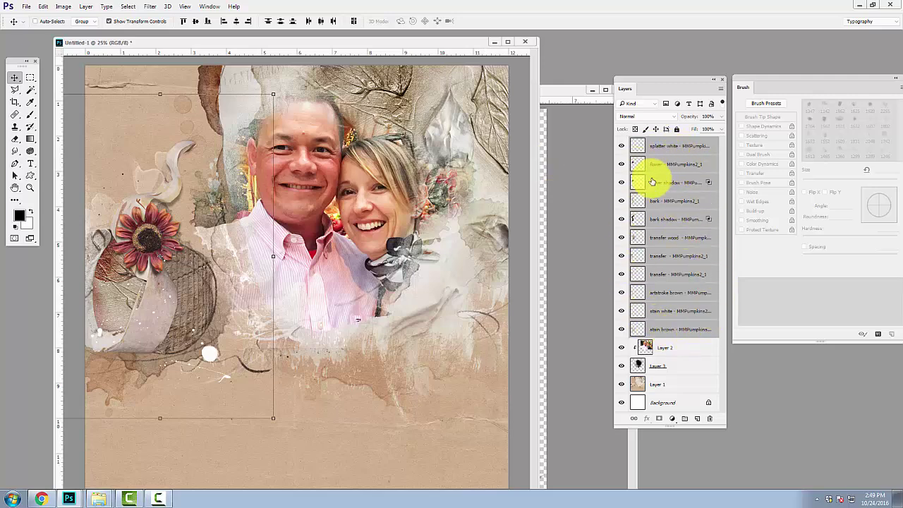
- Group the copied pumpkin layers and name the group pumpkin
{"action": "left_click_drag", "start_coordinate": [679, 263], "coordinate": [684, 422]}
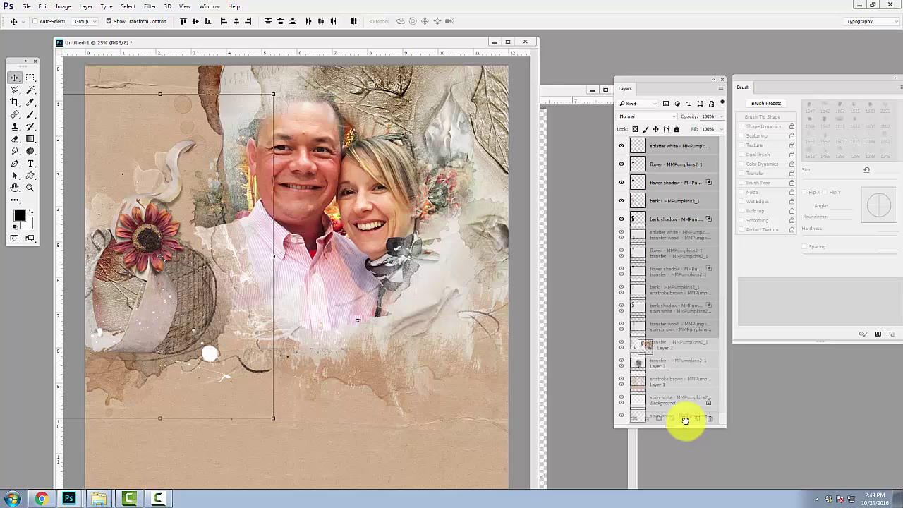
{"action": "left_click_drag", "start_coordinate": [685, 421], "coordinate": [685, 419]}
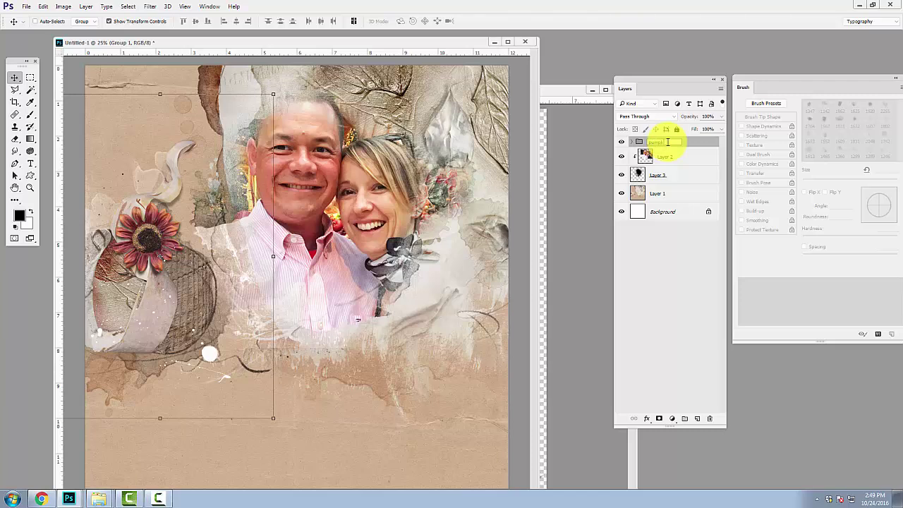
{"action": "type", "text": "n"}
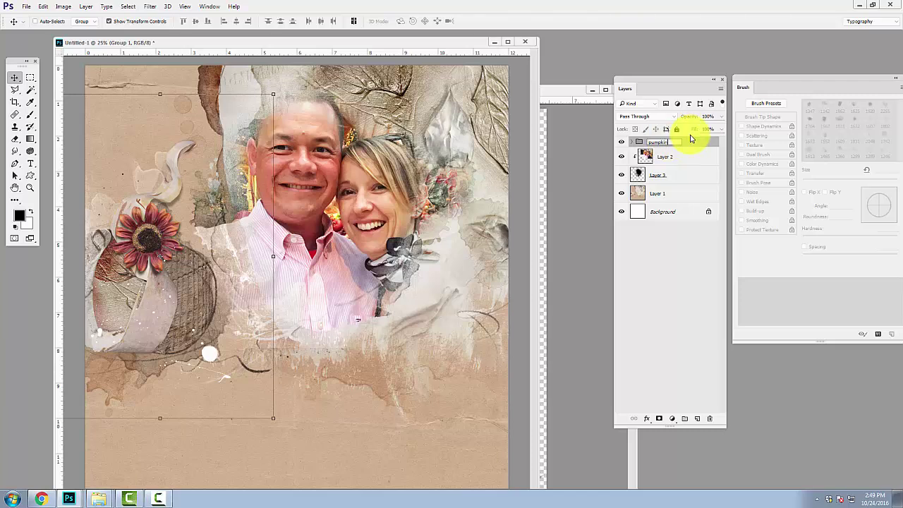
{"action": "left_click", "coordinate": [689, 145]}
- Hide and show the pumpkin group to examine its effect, and expand it to view its individual layers
{"action": "left_click", "coordinate": [620, 144]}
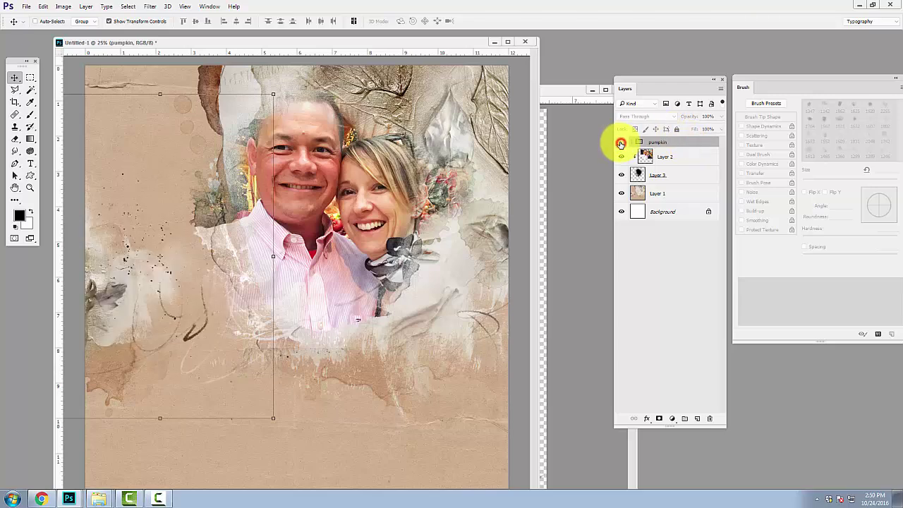
{"action": "left_click", "coordinate": [620, 144]}
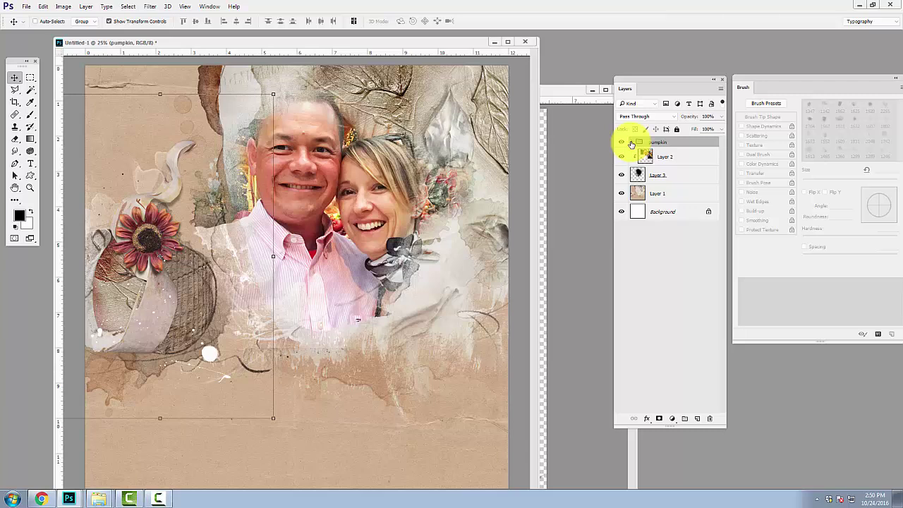
{"action": "left_click", "coordinate": [631, 143]}
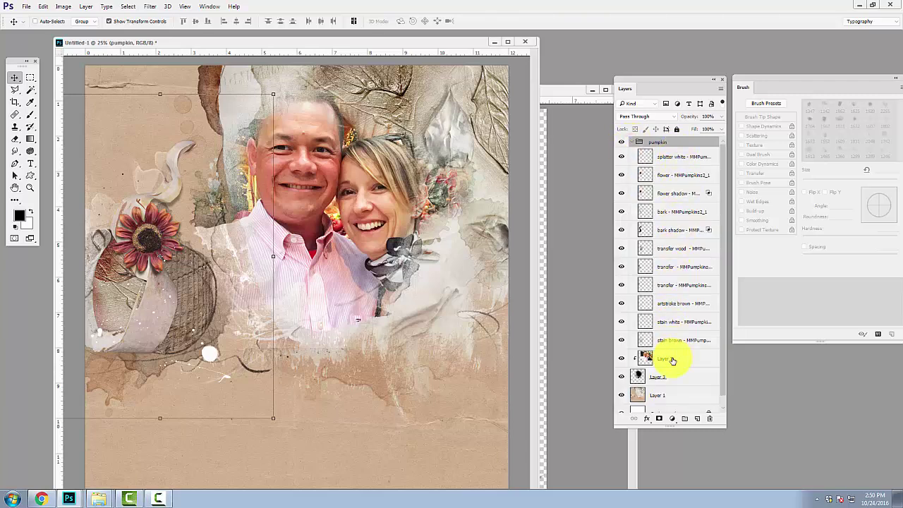
- Scale the pumpkin group proportionally to about 92% and apply the transformation
{"action": "left_click", "coordinate": [273, 94]}
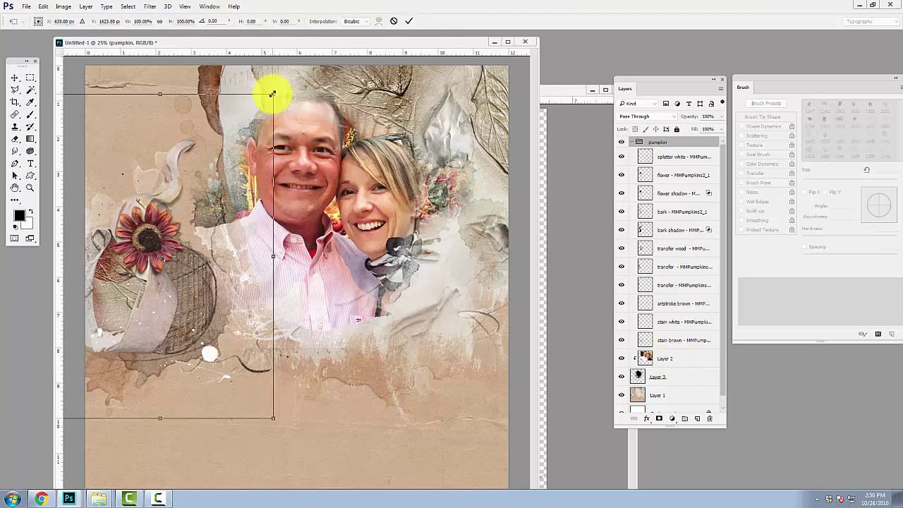
{"action": "left_click_drag", "start_coordinate": [274, 94], "coordinate": [255, 121]}
{"action": "left_click_drag", "start_coordinate": [197, 194], "coordinate": [206, 191]}
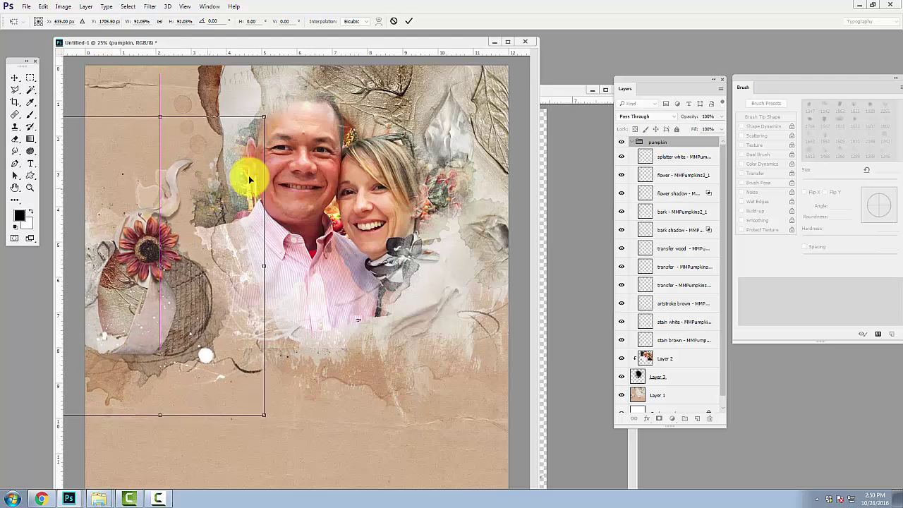
{"action": "left_click", "coordinate": [411, 22]}
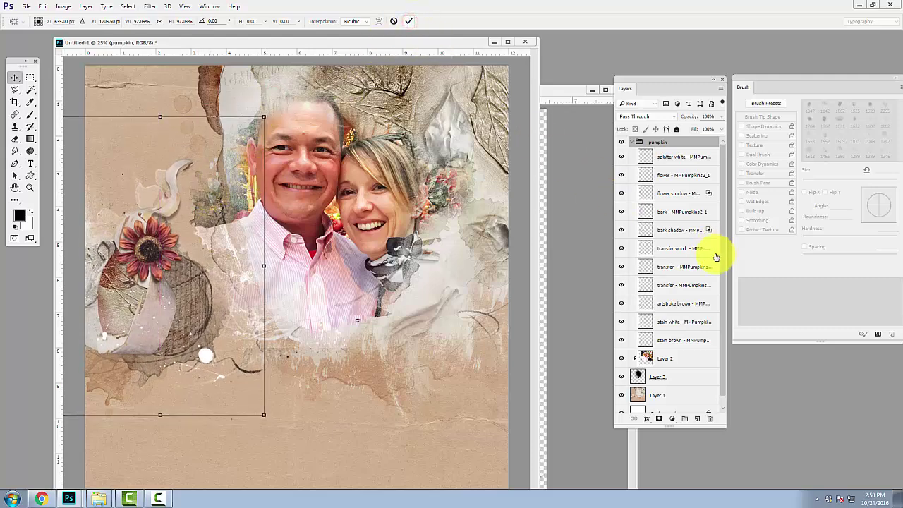
- Toggle the bark, bark shadow and transfer wood layers to check their content, and hide the transfer layer just below transfer wood
{"action": "left_click", "coordinate": [647, 210]}
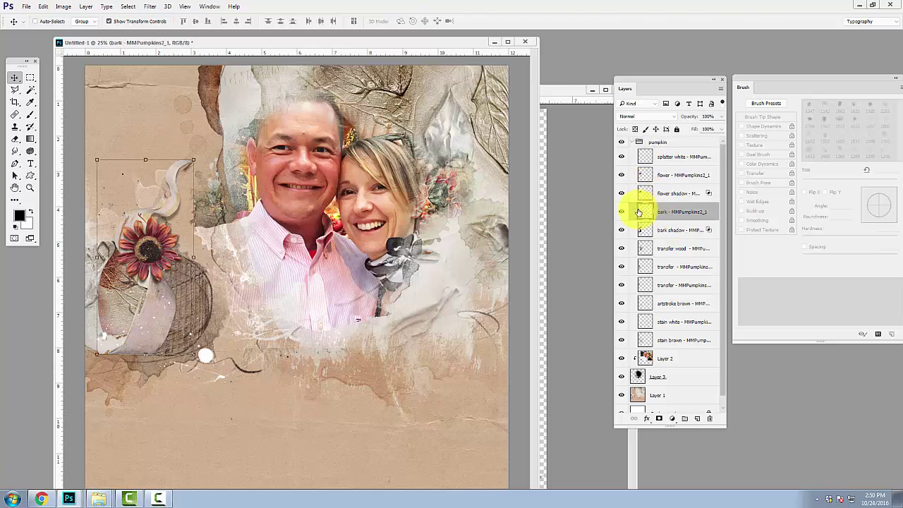
{"action": "left_click", "coordinate": [624, 211]}
{"action": "left_click", "coordinate": [624, 211]}
{"action": "left_click", "coordinate": [625, 209]}
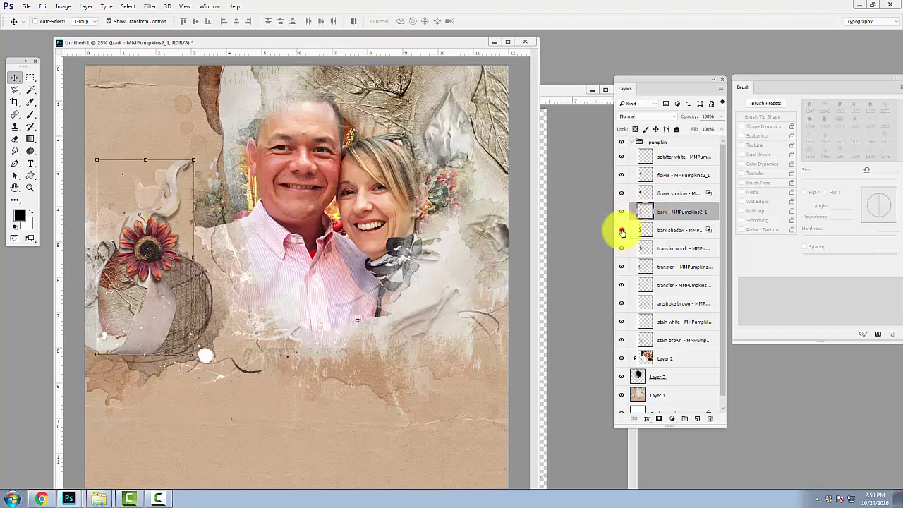
{"action": "left_click", "coordinate": [621, 230]}
{"action": "left_click", "coordinate": [621, 249]}
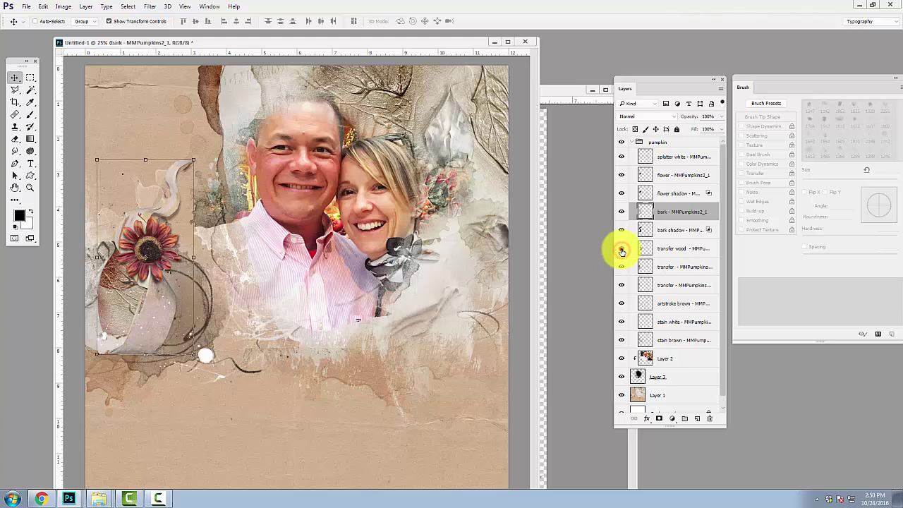
{"action": "left_click", "coordinate": [622, 249]}
{"action": "left_click", "coordinate": [620, 266]}
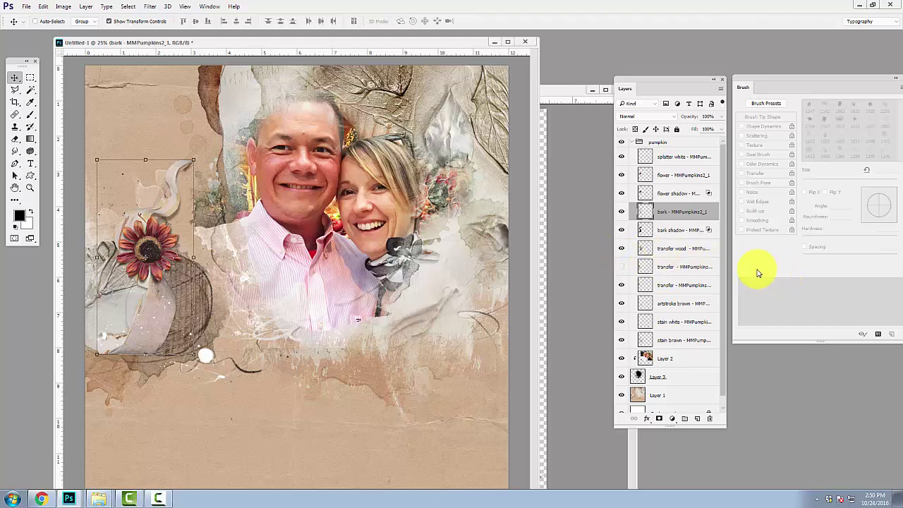
- Recolor the flower layer with Hue/Saturation, using Hue +18 and Saturation +22
{"action": "left_click", "coordinate": [653, 176]}
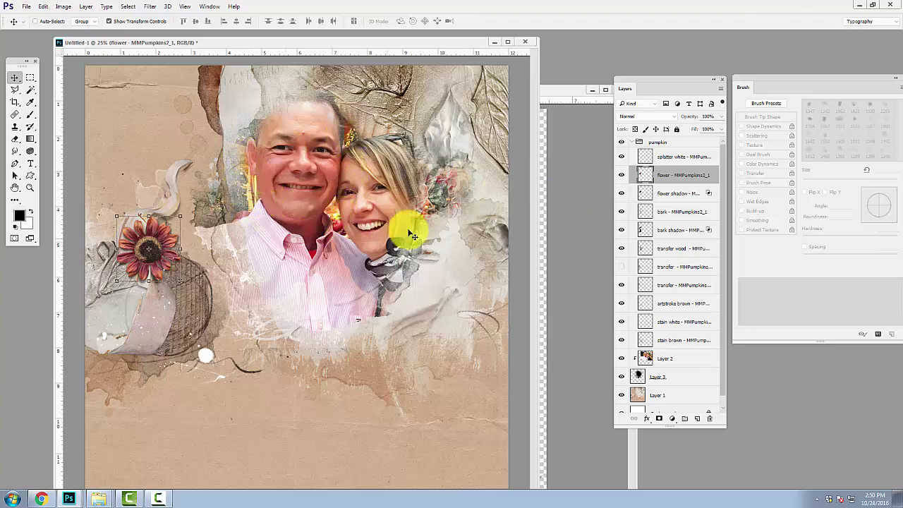
{"action": "left_click", "coordinate": [63, 7]}
{"action": "mouse_move", "coordinate": [84, 31]}
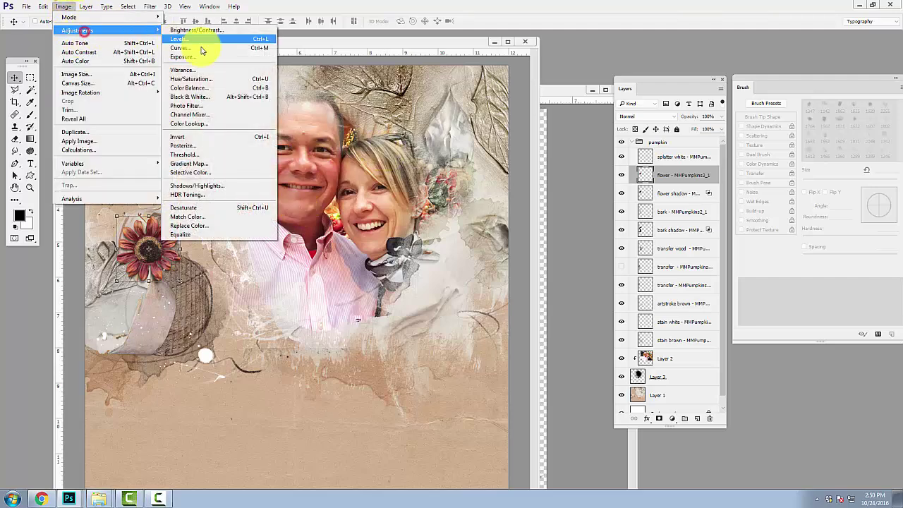
{"action": "left_click", "coordinate": [205, 80]}
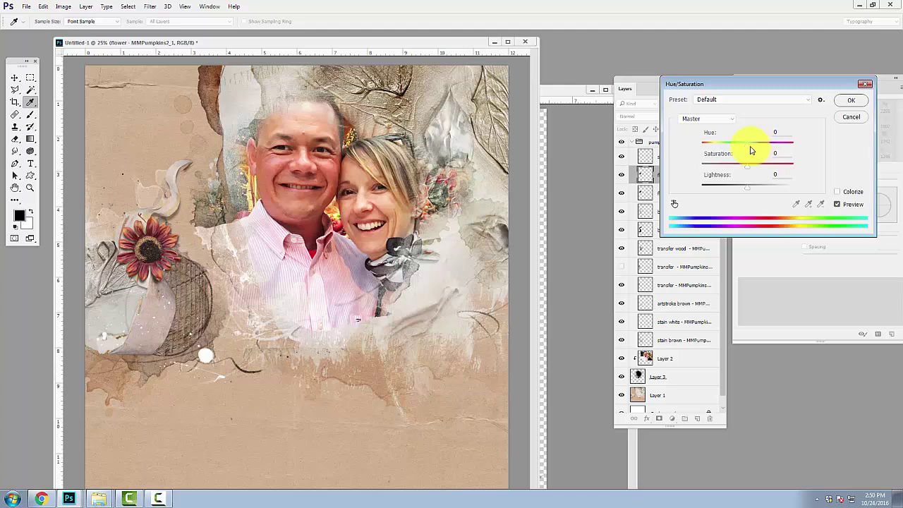
{"action": "left_click_drag", "start_coordinate": [749, 150], "coordinate": [758, 150]}
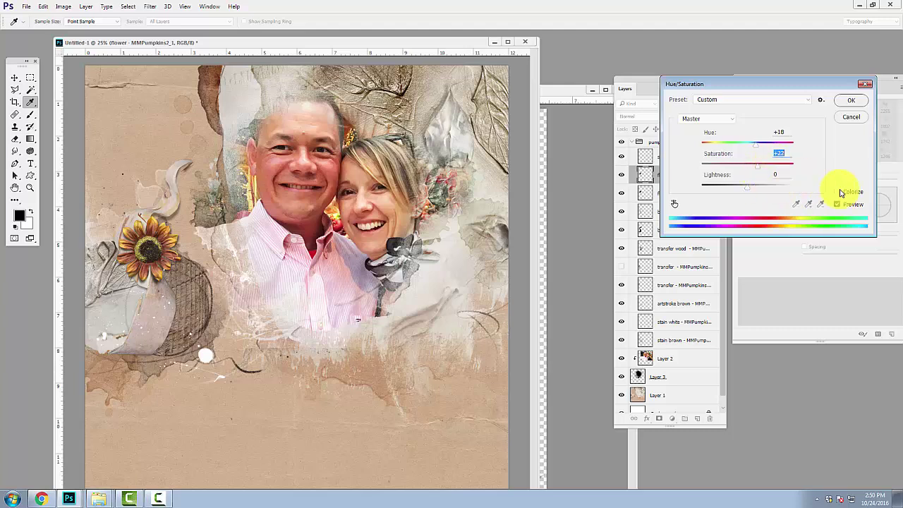
{"action": "left_click", "coordinate": [852, 105]}
{"action": "key", "text": "v"}
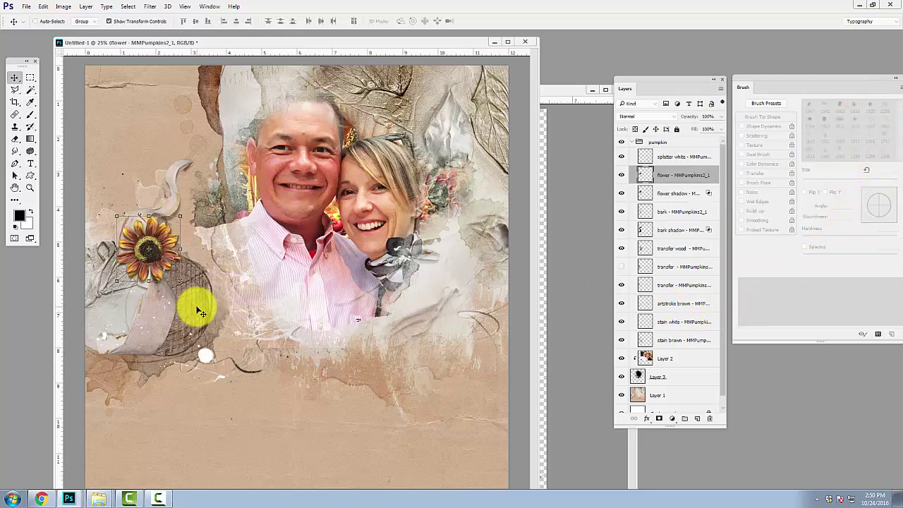
- Add a Multiply drop shadow to the transfer wood layer with 69% opacity, 120° angle, 25 px distance, 0% spread and 9 px size
{"action": "left_click", "coordinate": [649, 251]}
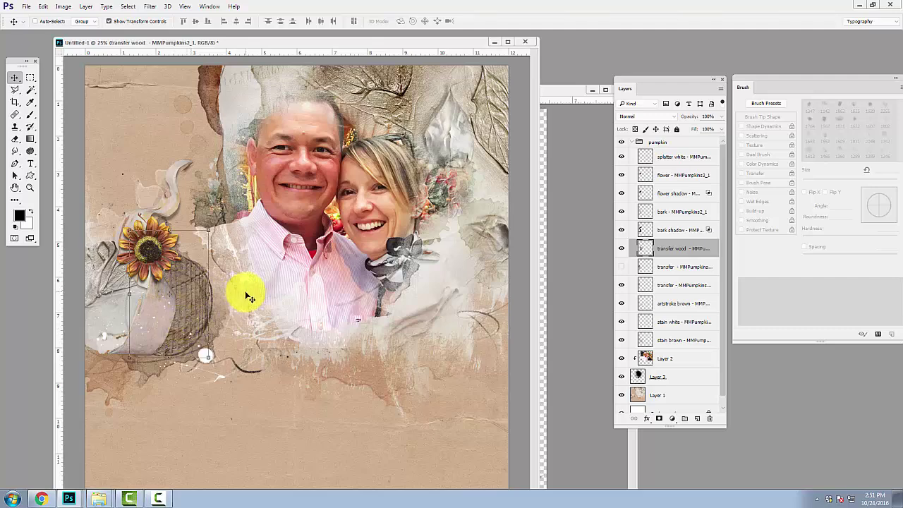
{"action": "left_click", "coordinate": [86, 6]}
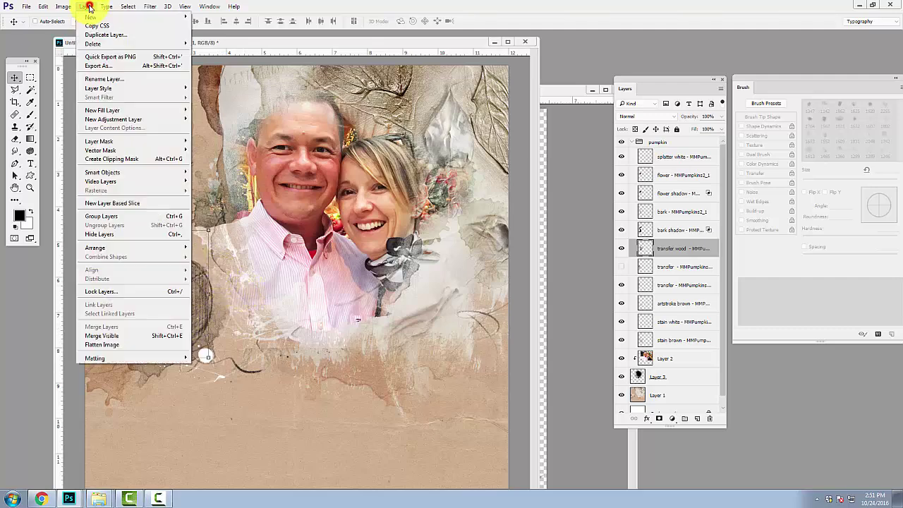
{"action": "mouse_move", "coordinate": [96, 88]}
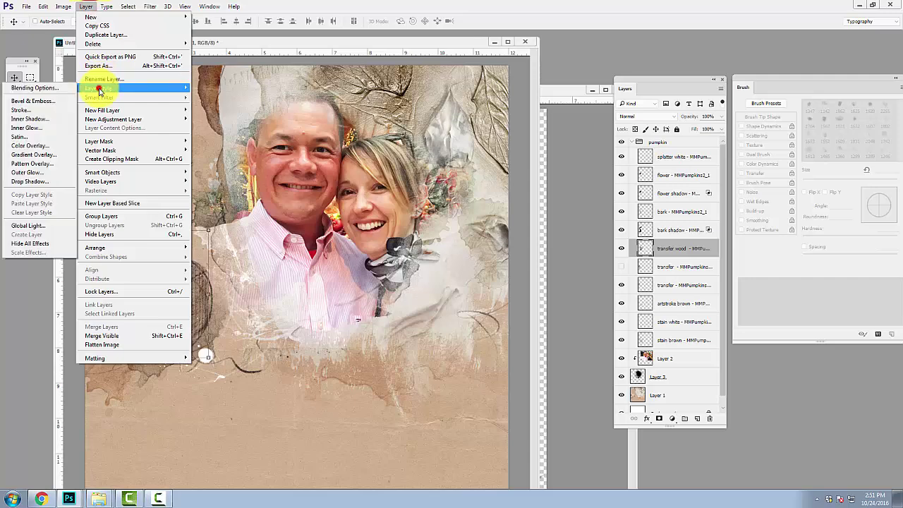
{"action": "left_click", "coordinate": [32, 182]}
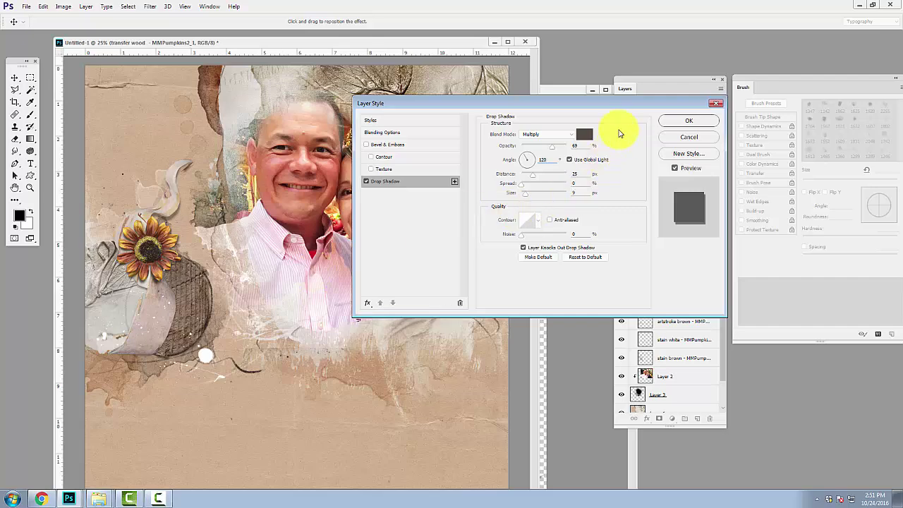
{"action": "left_click", "coordinate": [697, 124]}
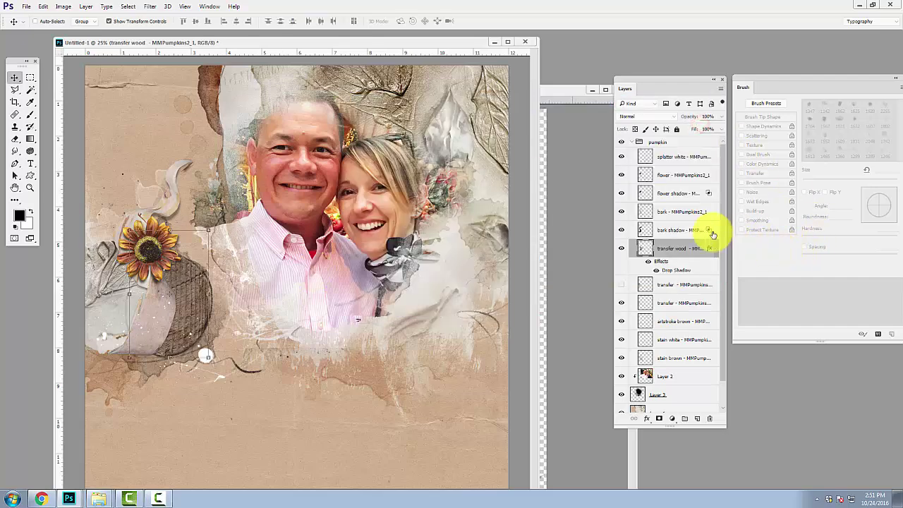
- Toggle the stain brown and stain white layers to check their content, and nudge the artstroke brown layer slightly down
{"action": "left_click", "coordinate": [621, 358]}
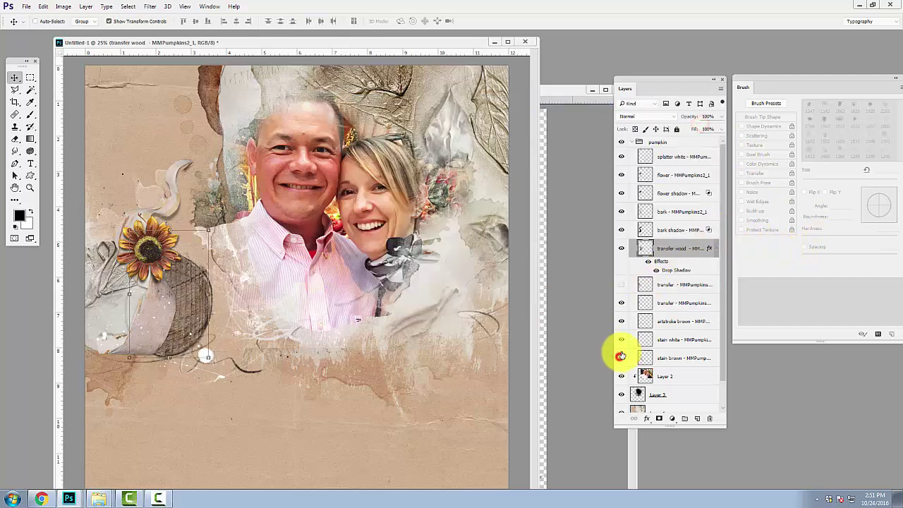
{"action": "left_click", "coordinate": [621, 356]}
{"action": "left_click", "coordinate": [621, 338]}
{"action": "left_click", "coordinate": [621, 338]}
{"action": "left_click", "coordinate": [647, 322]}
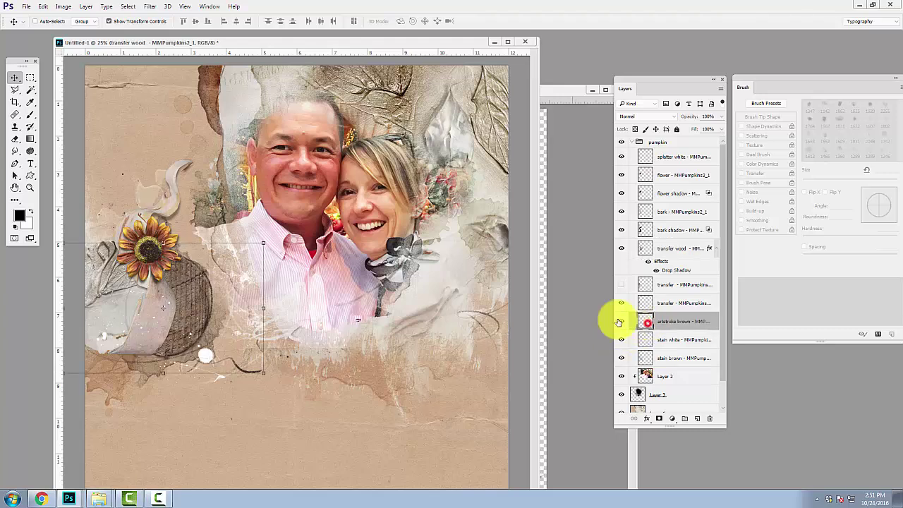
{"action": "mouse_move", "coordinate": [241, 295]}
{"action": "left_mouse_down"}
{"action": "mouse_move", "coordinate": [247, 312]}
{"action": "mouse_move", "coordinate": [250, 289]}
{"action": "mouse_move", "coordinate": [241, 301]}
{"action": "left_mouse_up"}
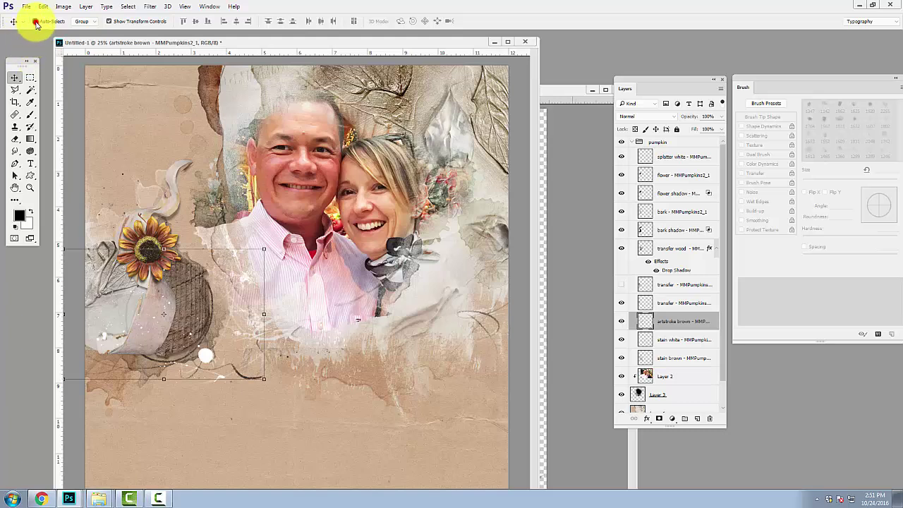
- Use Auto-Select to pick the photo, the background and finally the pumpkin group on the canvas, and turn Auto-Select off again
{"action": "left_click", "coordinate": [36, 22]}
{"action": "left_click", "coordinate": [304, 162]}
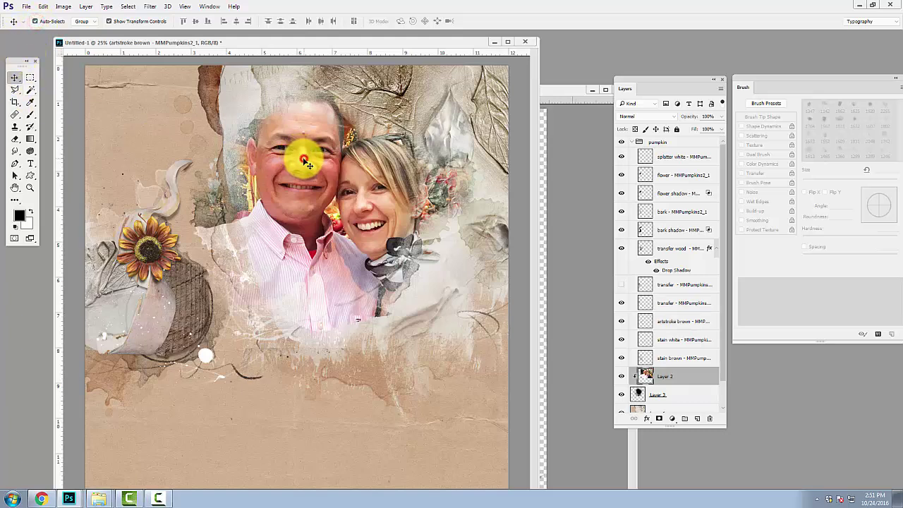
{"action": "left_click", "coordinate": [433, 368]}
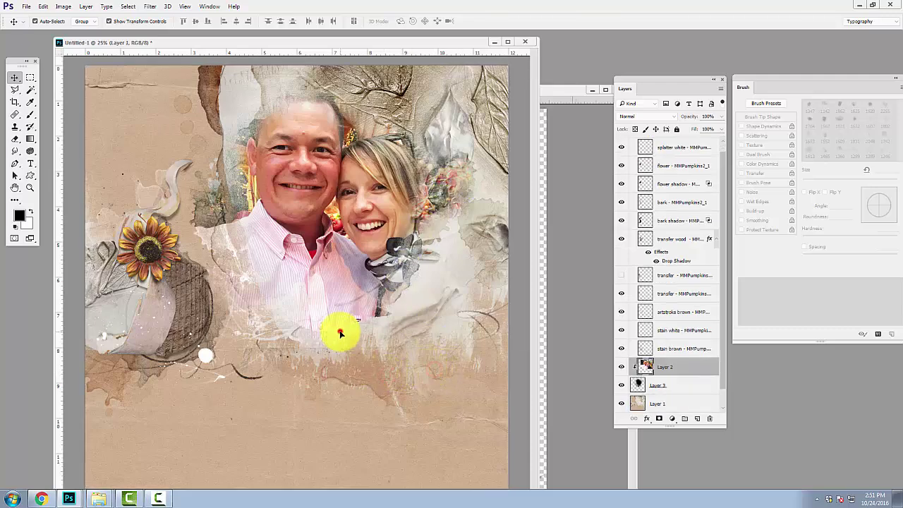
{"action": "left_click", "coordinate": [120, 337]}
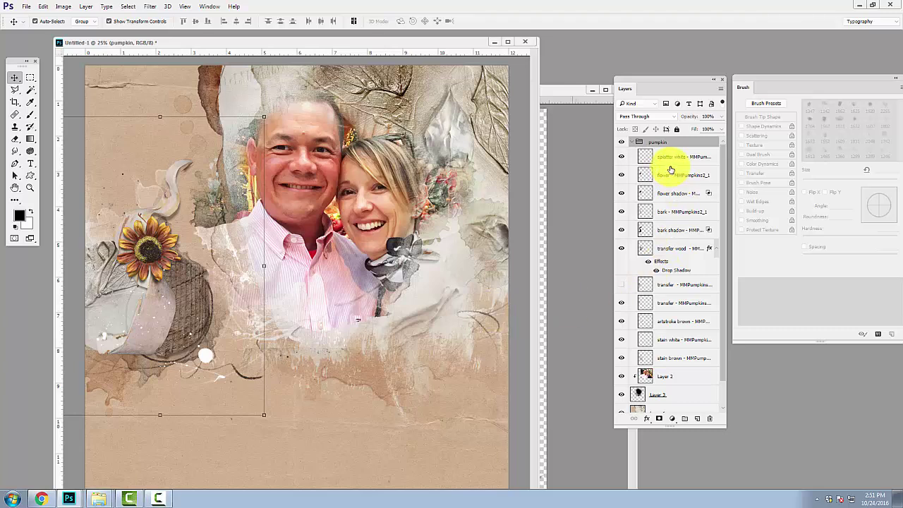
{"action": "left_click", "coordinate": [35, 21]}
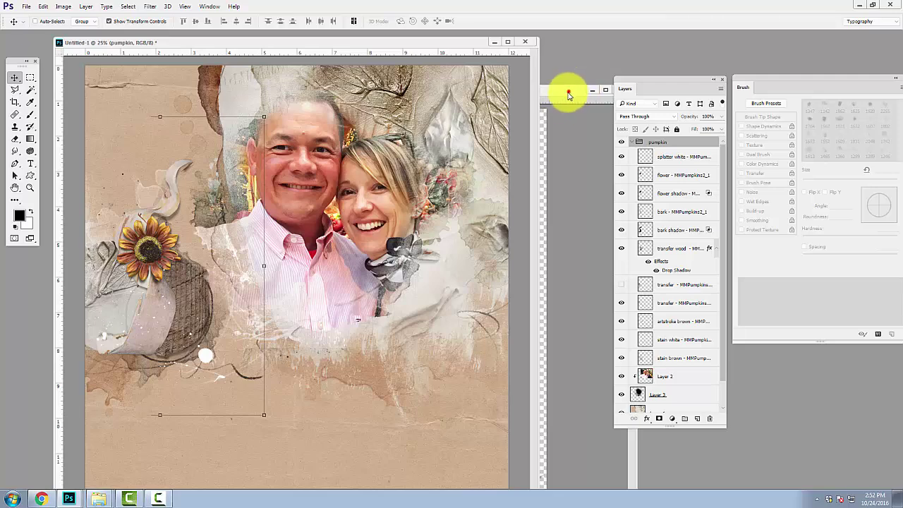
- Close the first pumpkin document and open AASPN_MultiMediaPumpkins2_5.psd from the MultiMedia Pumpkins No. 2 folder
{"action": "left_click_drag", "start_coordinate": [569, 91], "coordinate": [506, 202]}
{"action": "left_click", "coordinate": [561, 190]}
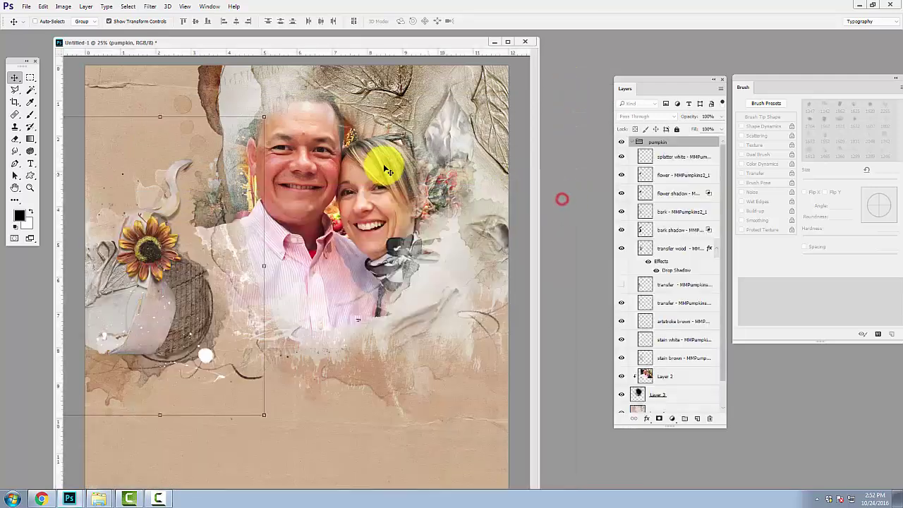
{"action": "left_click", "coordinate": [26, 6]}
{"action": "left_click", "coordinate": [29, 26]}
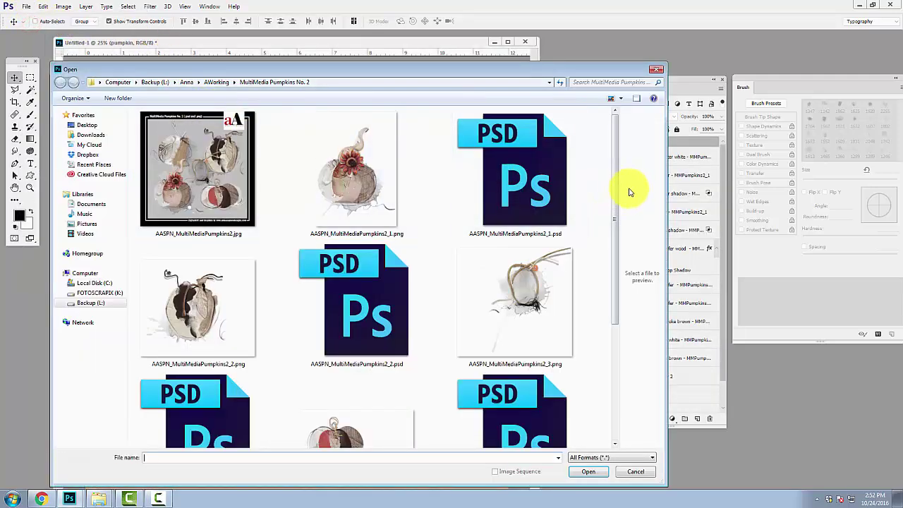
{"action": "left_click_drag", "start_coordinate": [616, 192], "coordinate": [626, 343]}
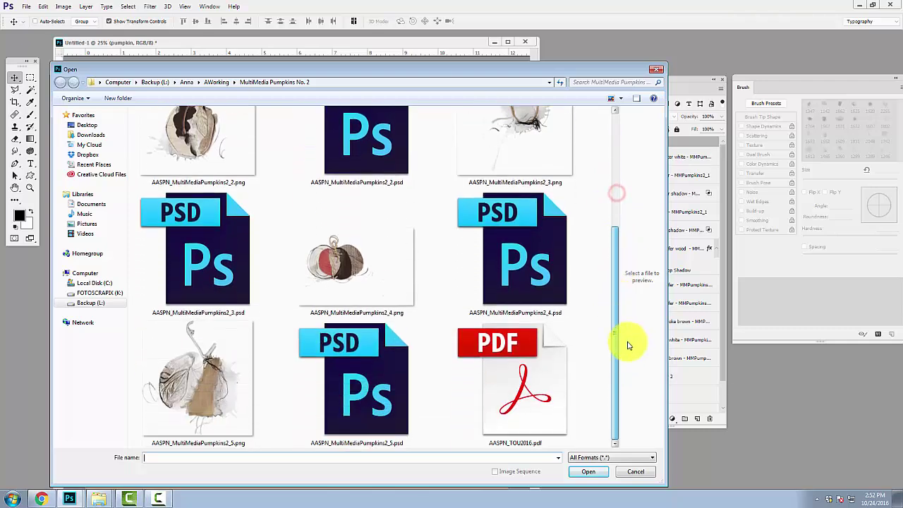
{"action": "double_click", "coordinate": [349, 358]}
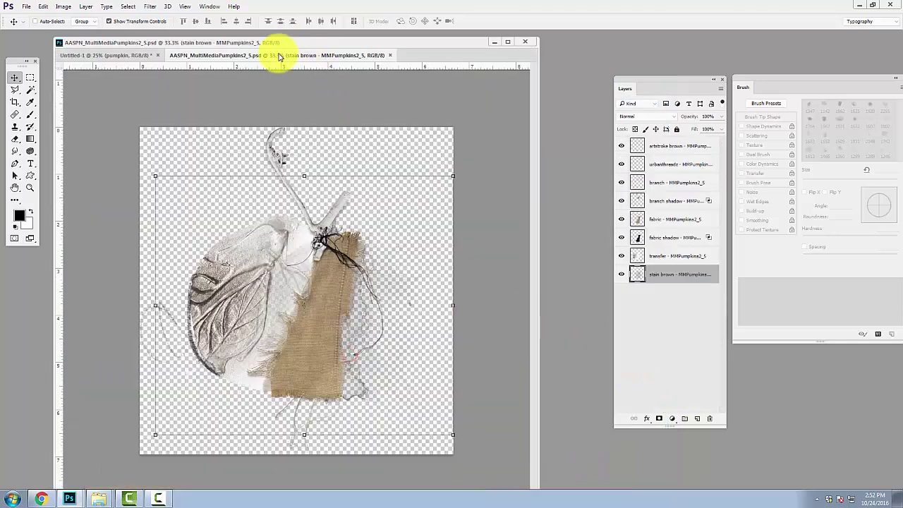
- Float the opened pumpkin document and copy its urbanthreadz layer onto the page's pumpkin, just below the flower
{"action": "left_click_drag", "start_coordinate": [279, 56], "coordinate": [344, 136]}
{"action": "left_click", "coordinate": [660, 165]}
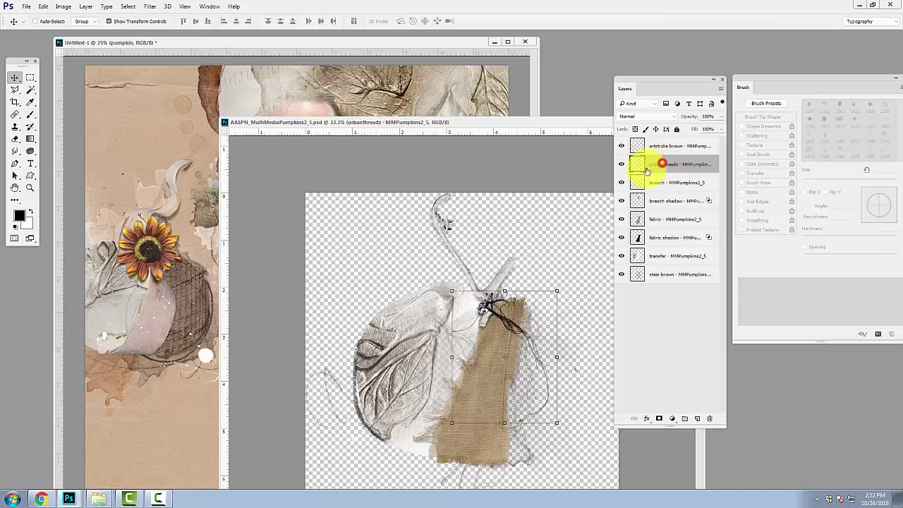
{"action": "left_click_drag", "start_coordinate": [491, 305], "coordinate": [149, 268]}
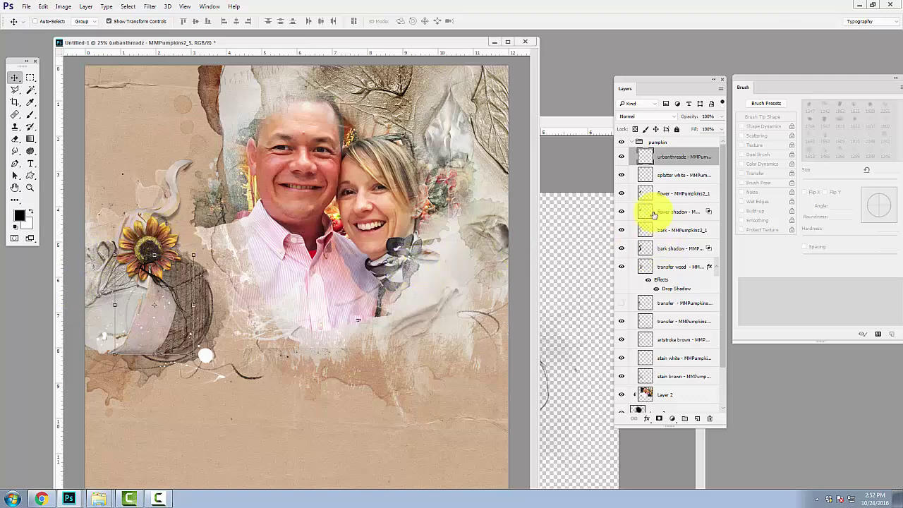
- Scale the whole pumpkin group proportionally to about 88%, shift it toward the page's left edge and apply the transformation
{"action": "left_click", "coordinate": [657, 142]}
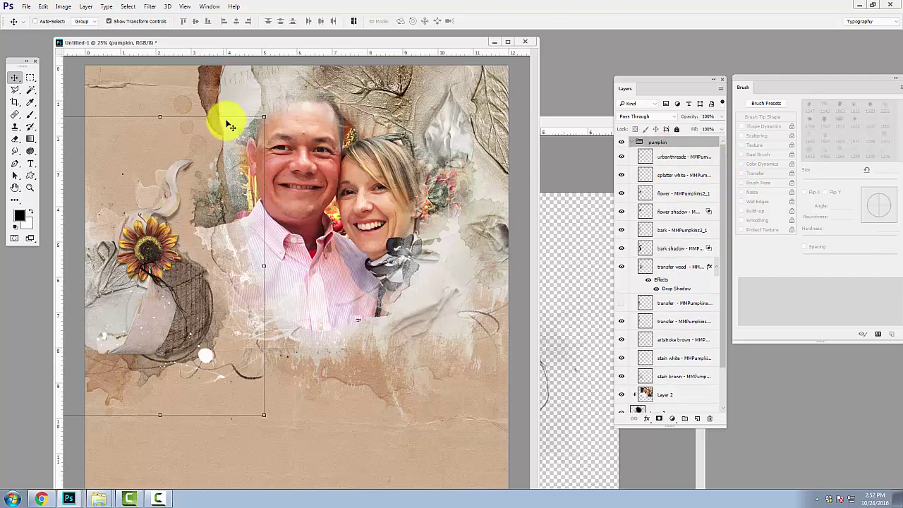
{"action": "left_click", "coordinate": [262, 117]}
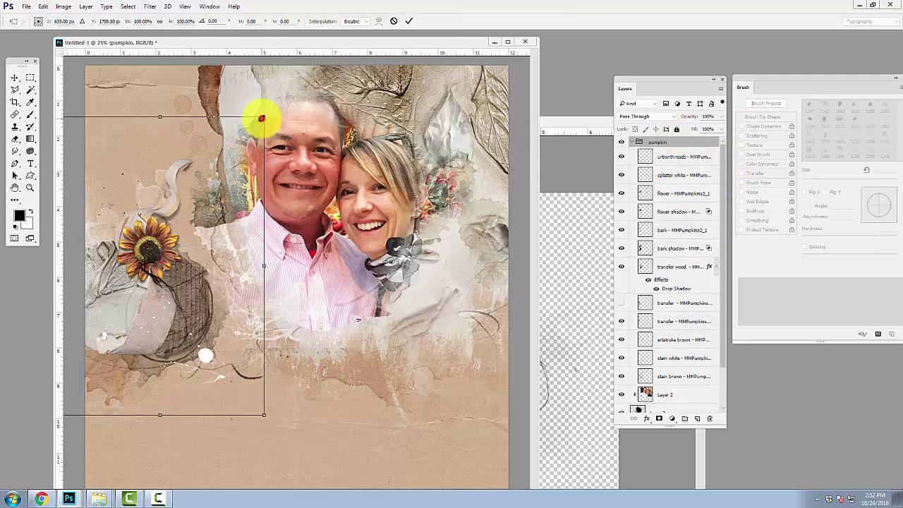
{"action": "left_click_drag", "start_coordinate": [262, 117], "coordinate": [196, 163]}
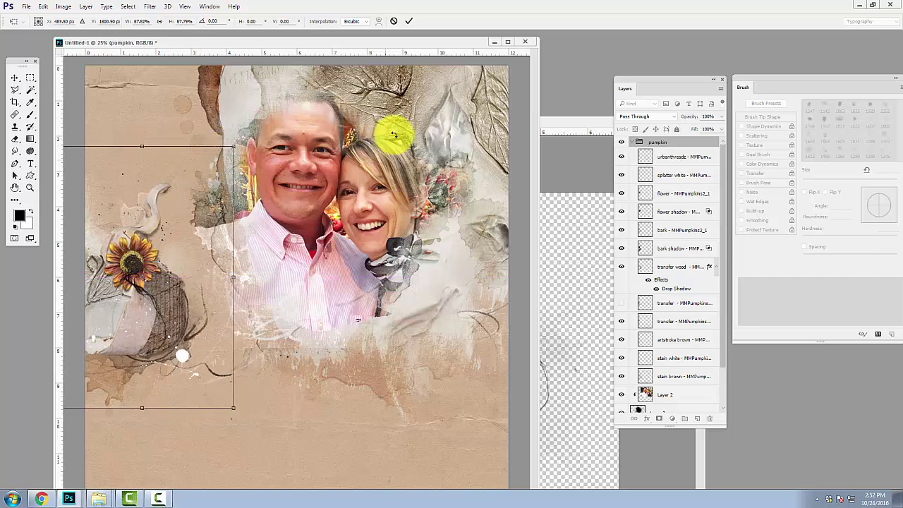
{"action": "left_click", "coordinate": [407, 23]}
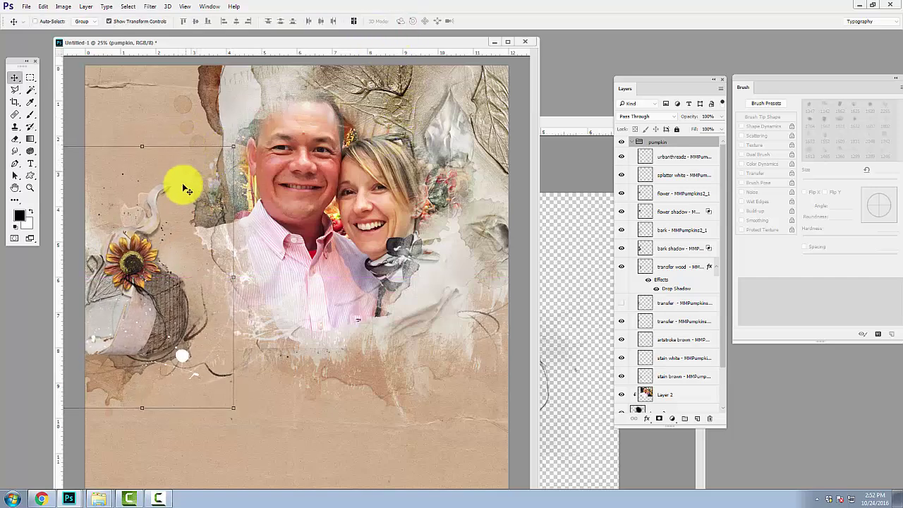
- Close the AASPN_MultiMediaPumpkins2_5.psd document
{"action": "left_click", "coordinate": [573, 227]}
{"action": "left_click_drag", "start_coordinate": [573, 121], "coordinate": [548, 236]}
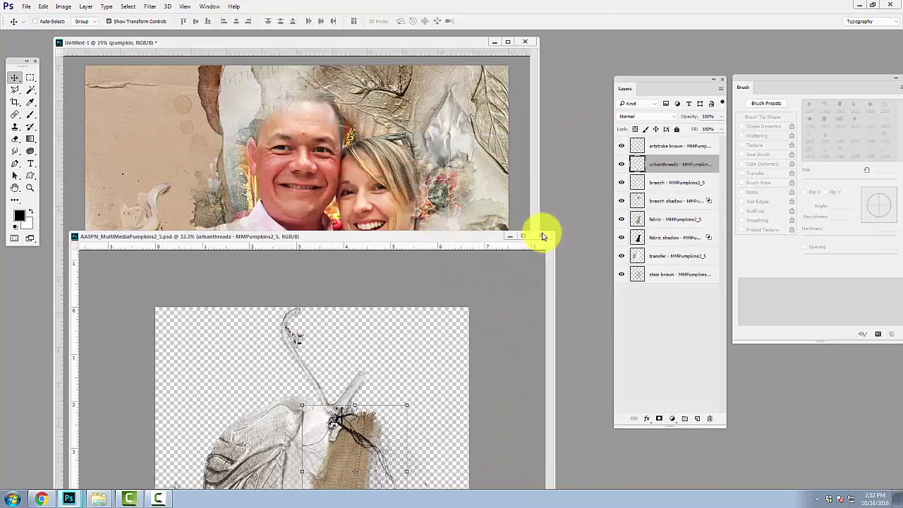
{"action": "left_click", "coordinate": [541, 235]}
- Select the paper in Layer 1 and open AASPN_AdventureWordARTMix1_WordART4.png from the Adventure WordART Mix No 1 folder
{"action": "scroll", "coordinate": [722, 269], "scroll_direction": "down", "scroll_amount": 3}
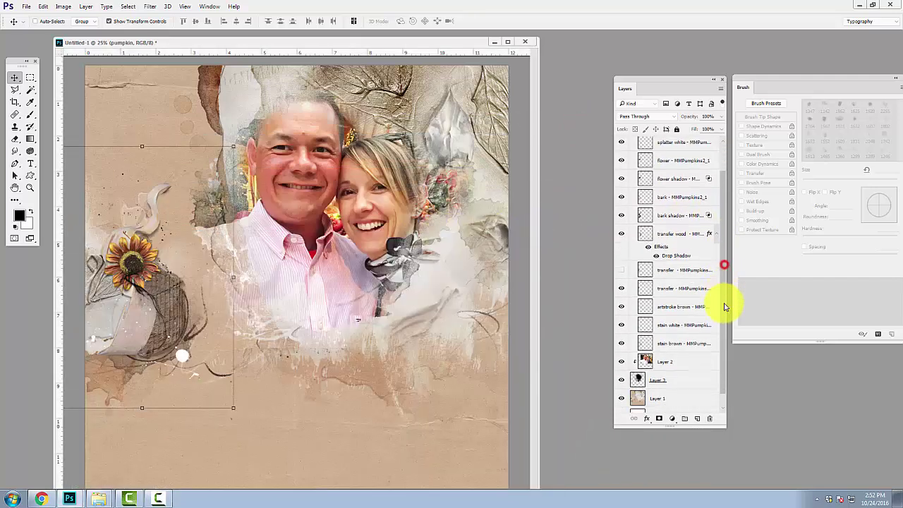
{"action": "left_click", "coordinate": [653, 383]}
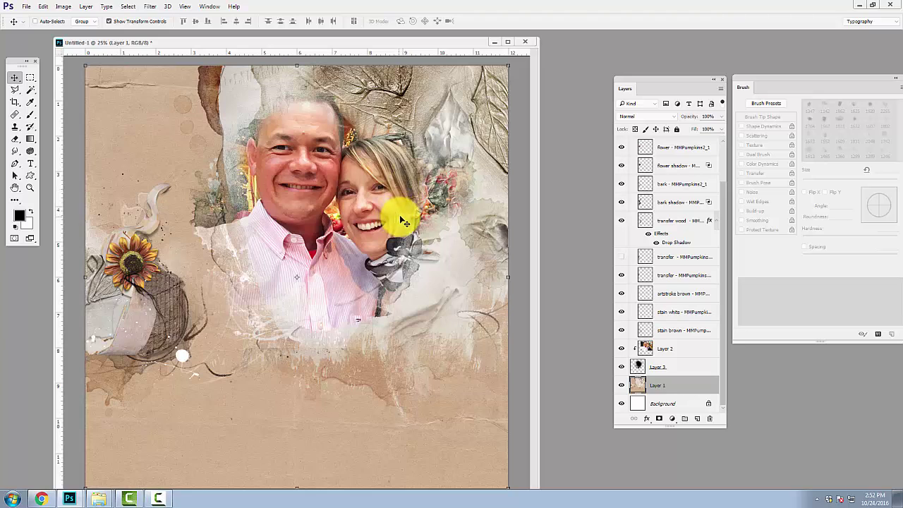
{"action": "left_click", "coordinate": [26, 6]}
{"action": "left_click", "coordinate": [32, 25]}
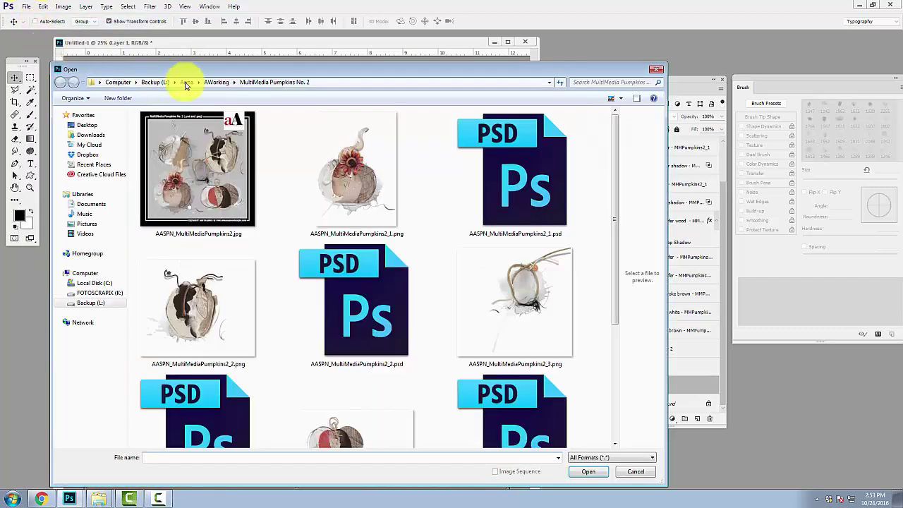
{"action": "left_click", "coordinate": [220, 81]}
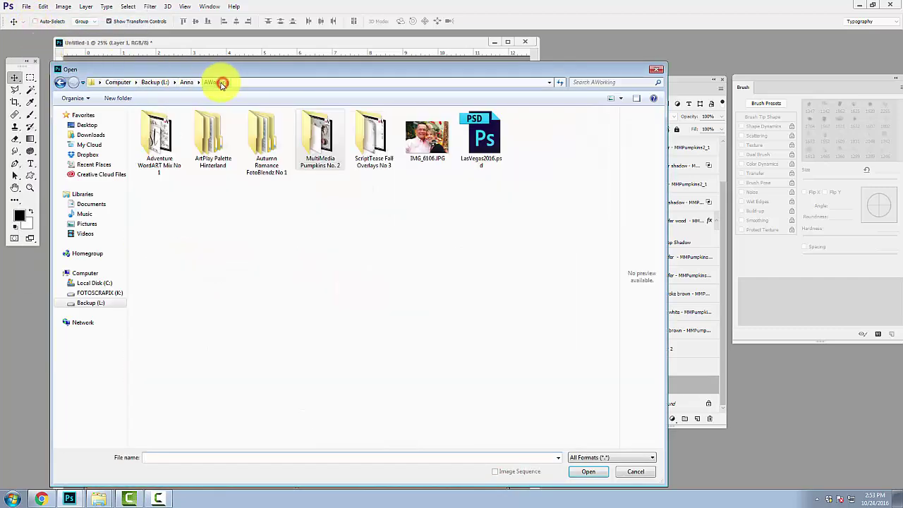
{"action": "double_click", "coordinate": [155, 138]}
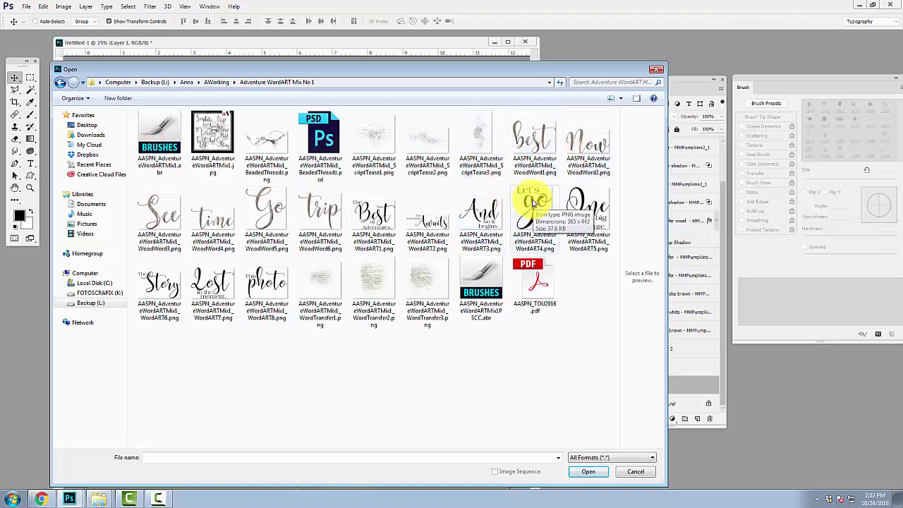
{"action": "double_click", "coordinate": [534, 204]}
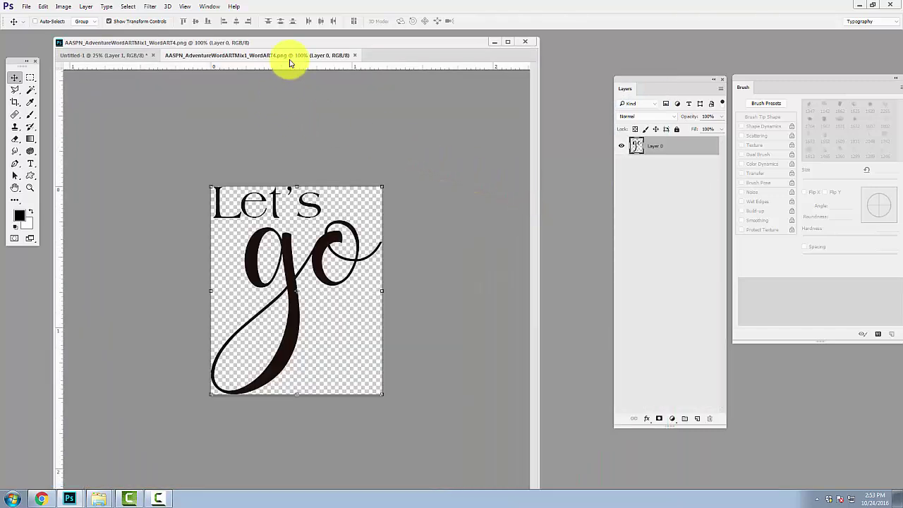
- Copy the "Let's go" word art onto the page, stack it above the pumpkin group and place it just below the pumpkin
{"action": "left_click_drag", "start_coordinate": [282, 55], "coordinate": [333, 148]}
{"action": "left_click_drag", "start_coordinate": [433, 302], "coordinate": [209, 405]}
{"action": "left_click_drag", "start_coordinate": [649, 405], "coordinate": [662, 142]}
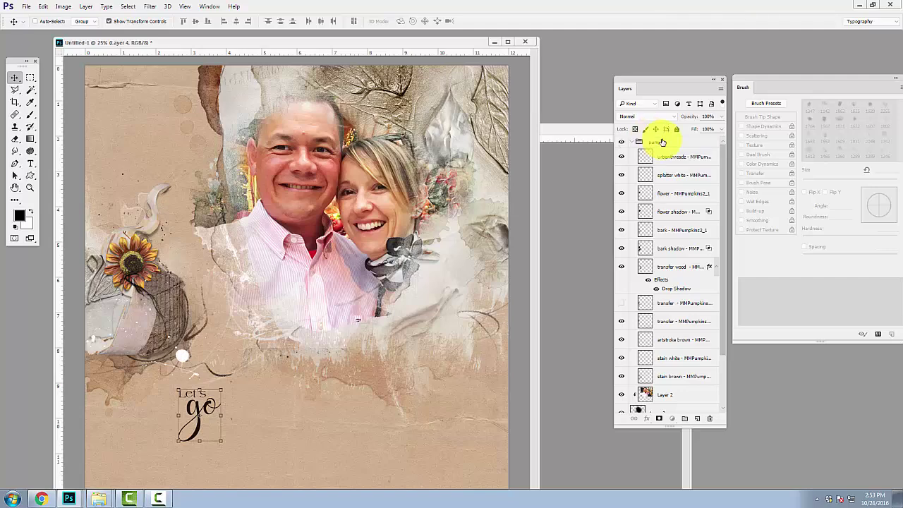
{"action": "scroll", "coordinate": [725, 296], "scroll_direction": "down", "scroll_amount": 3}
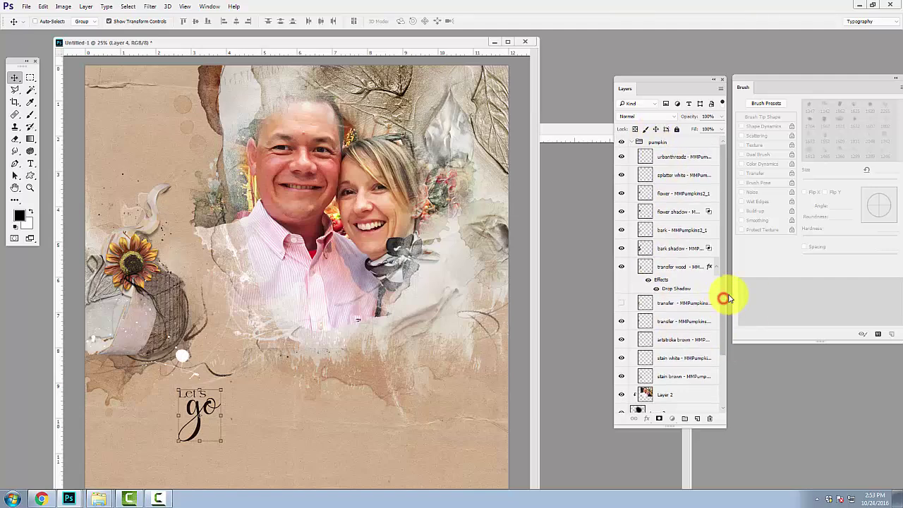
{"action": "left_click_drag", "start_coordinate": [675, 369], "coordinate": [647, 146]}
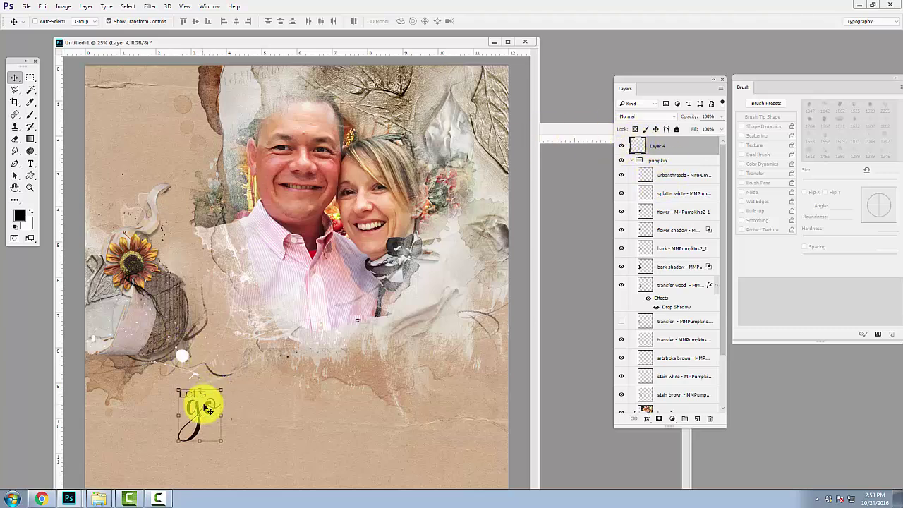
{"action": "left_click_drag", "start_coordinate": [197, 403], "coordinate": [204, 361]}
- Examine what the pumpkin group's stain brown, stain white and artstroke brown layers contribute by toggling their visibility
{"action": "scroll", "coordinate": [722, 243], "scroll_direction": "down", "scroll_amount": 2}
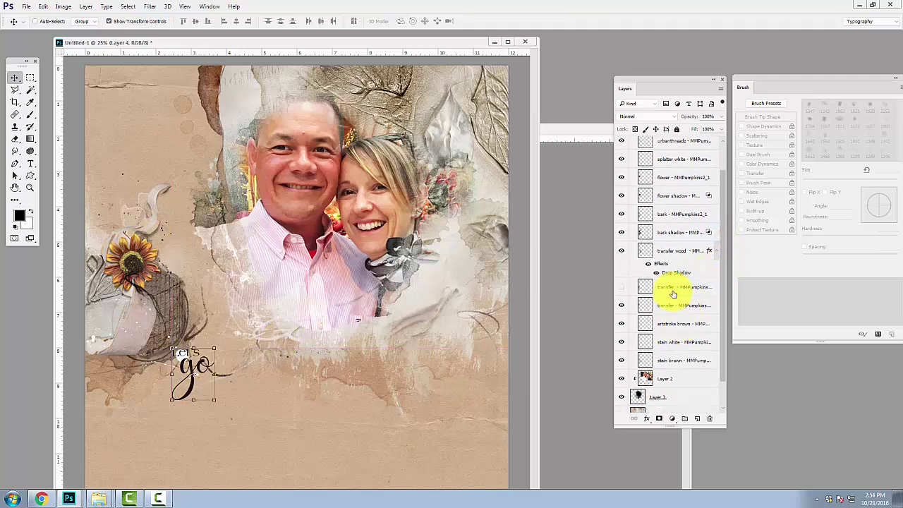
{"action": "left_click", "coordinate": [671, 288]}
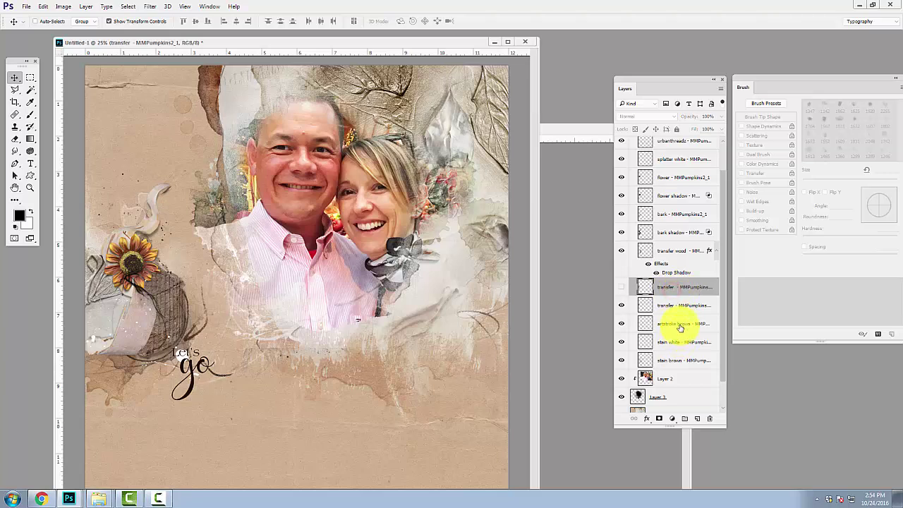
{"action": "left_click", "coordinate": [678, 325]}
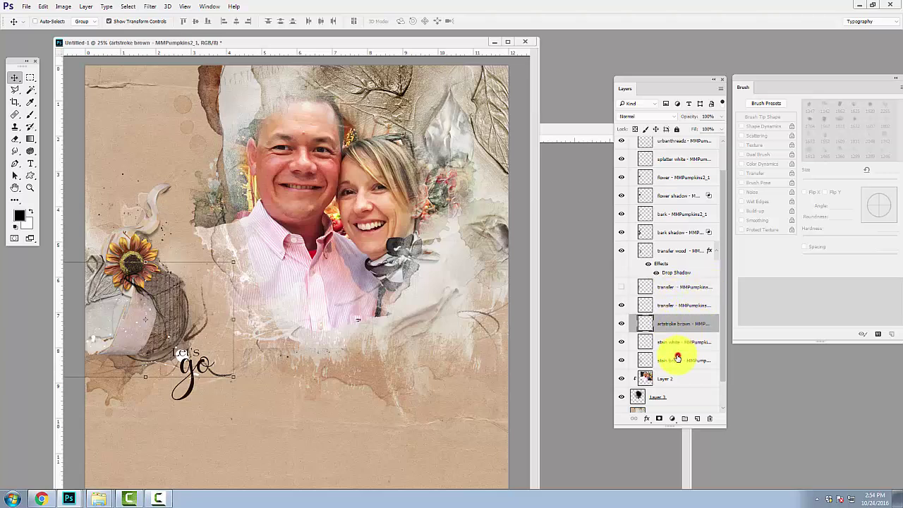
{"action": "left_click", "coordinate": [677, 357]}
{"action": "left_click", "coordinate": [620, 361]}
{"action": "left_click", "coordinate": [621, 361]}
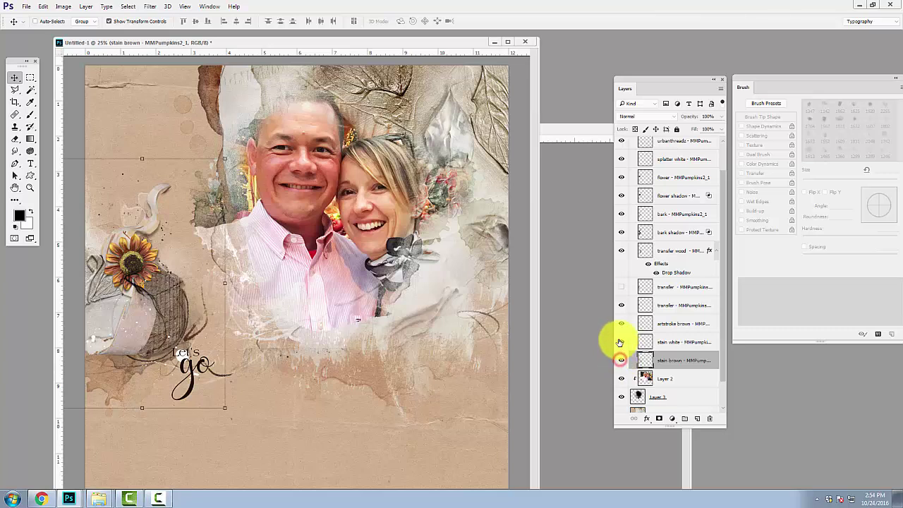
{"action": "left_click", "coordinate": [620, 342]}
{"action": "left_click", "coordinate": [619, 339]}
{"action": "left_click", "coordinate": [620, 325]}
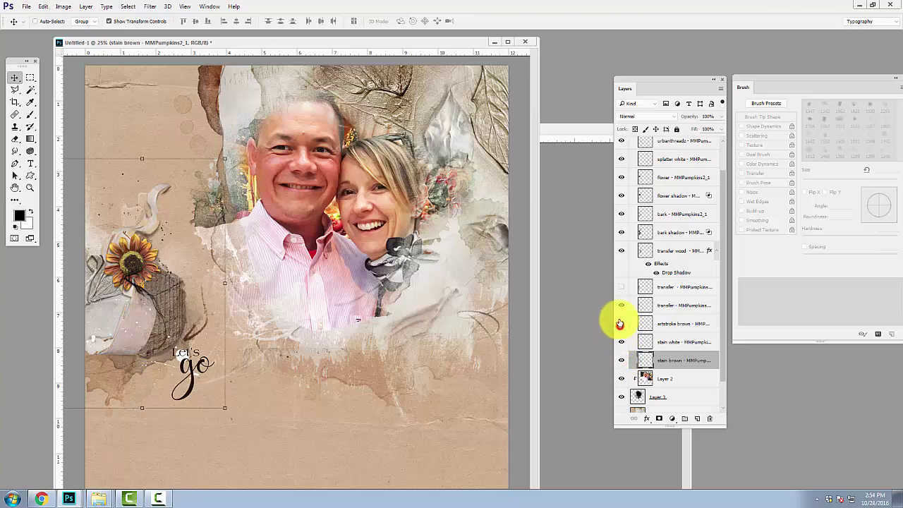
{"action": "left_click", "coordinate": [619, 324]}
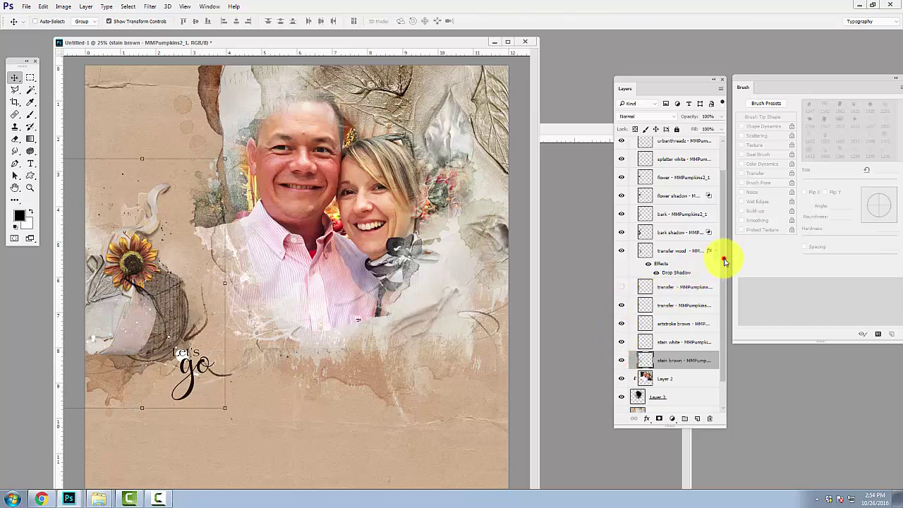
- Shift the pumpkin's splatter white layer slightly down so its splatters fall over the "Let's go" area
{"action": "left_click_drag", "start_coordinate": [725, 255], "coordinate": [707, 203]}
{"action": "left_click", "coordinate": [681, 194]}
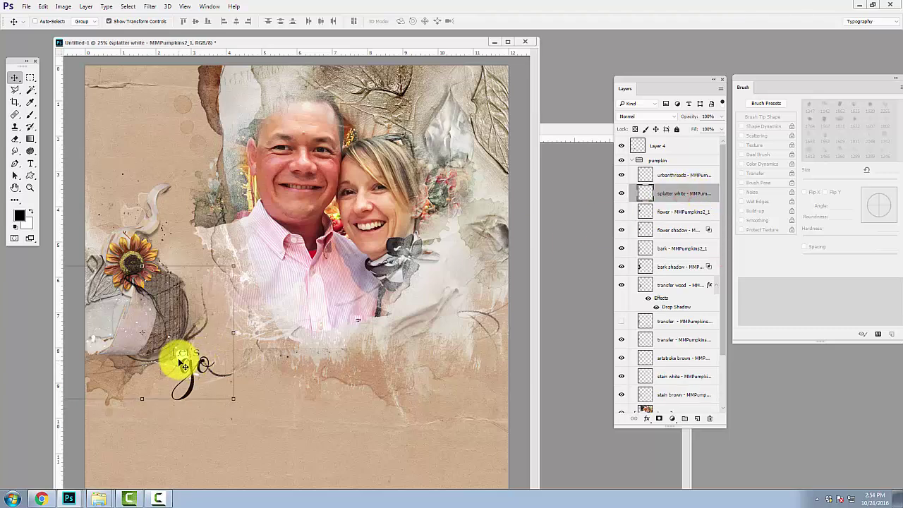
{"action": "left_click_drag", "start_coordinate": [182, 359], "coordinate": [202, 369]}
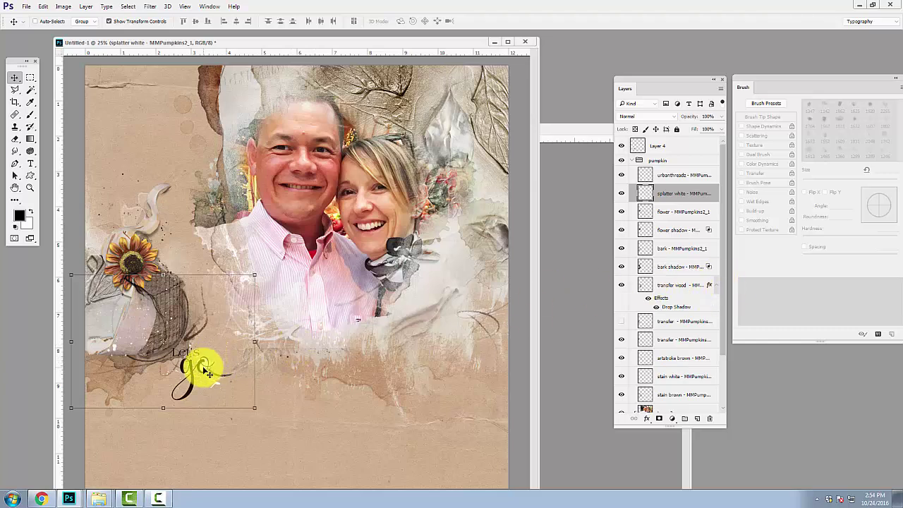
{"action": "left_click_drag", "start_coordinate": [203, 367], "coordinate": [189, 365]}
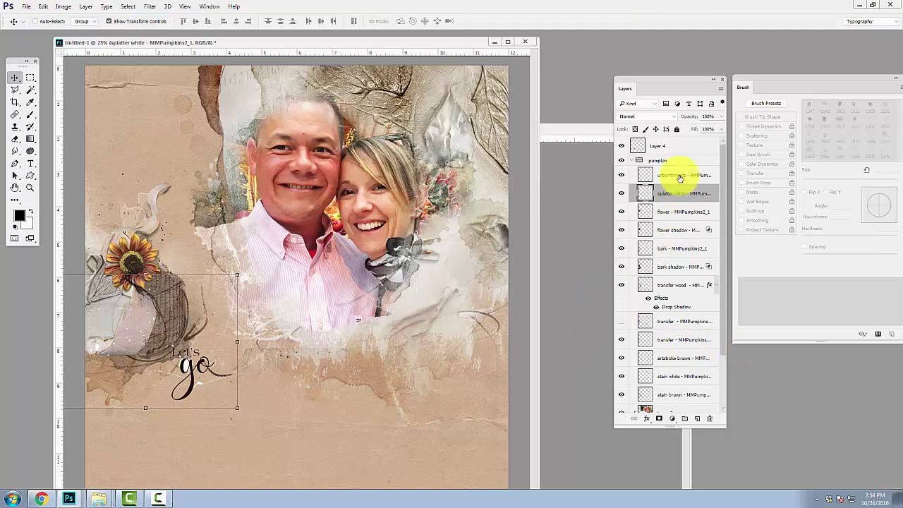
- Select the "Let's go" layer on the page and close the AASPN_AdventureWordARTMix1_WordART4.png document
{"action": "left_click", "coordinate": [675, 151]}
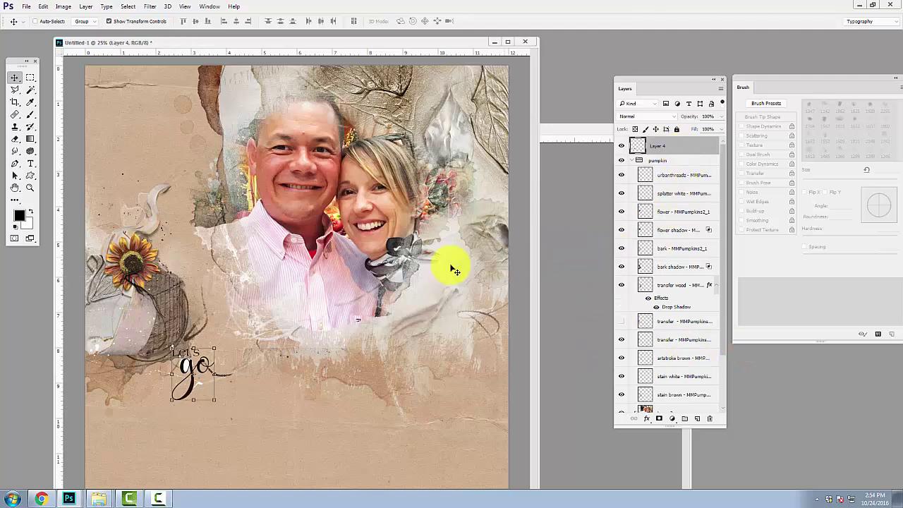
{"action": "left_click_drag", "start_coordinate": [514, 172], "coordinate": [394, 244]}
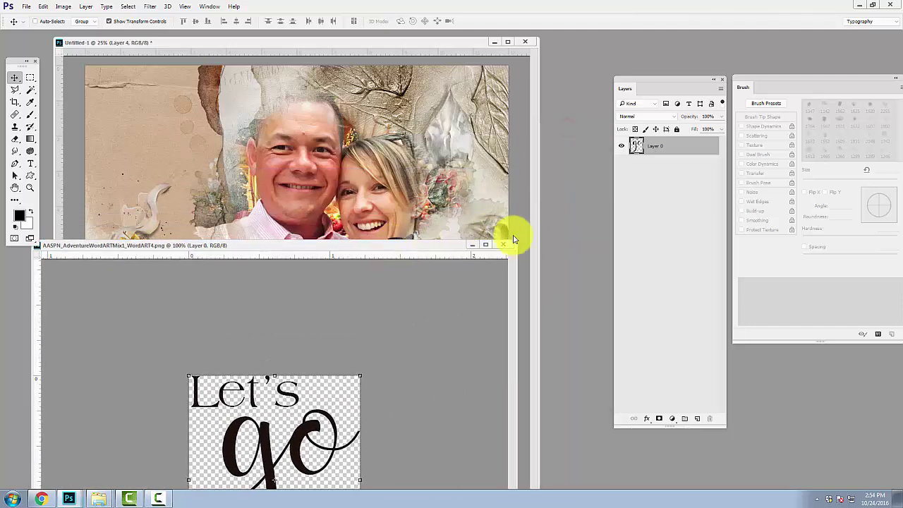
{"action": "left_click", "coordinate": [504, 246]}
- Open AASPN_AdventureWordARTMix1_WordTransfer1.png from the Adventure WordART Mix No 1 folder and copy its text onto the page
{"action": "left_click", "coordinate": [26, 7]}
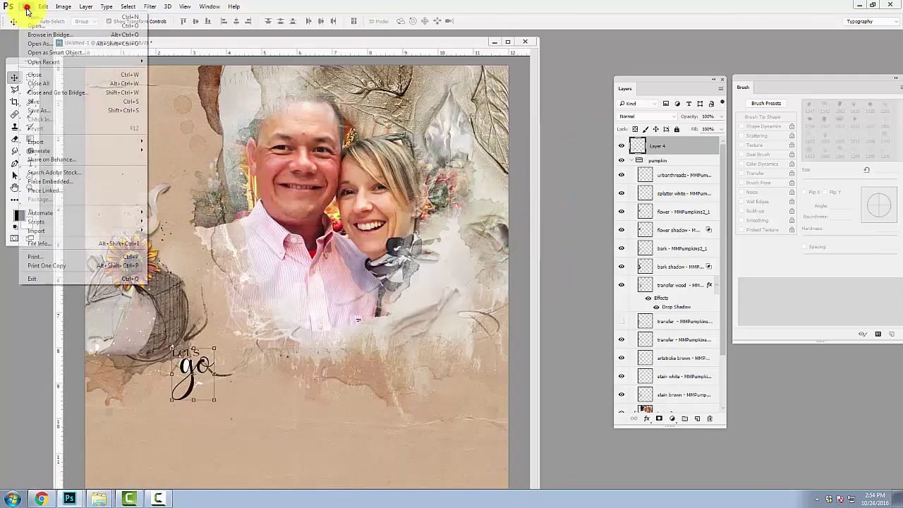
{"action": "left_click", "coordinate": [33, 26]}
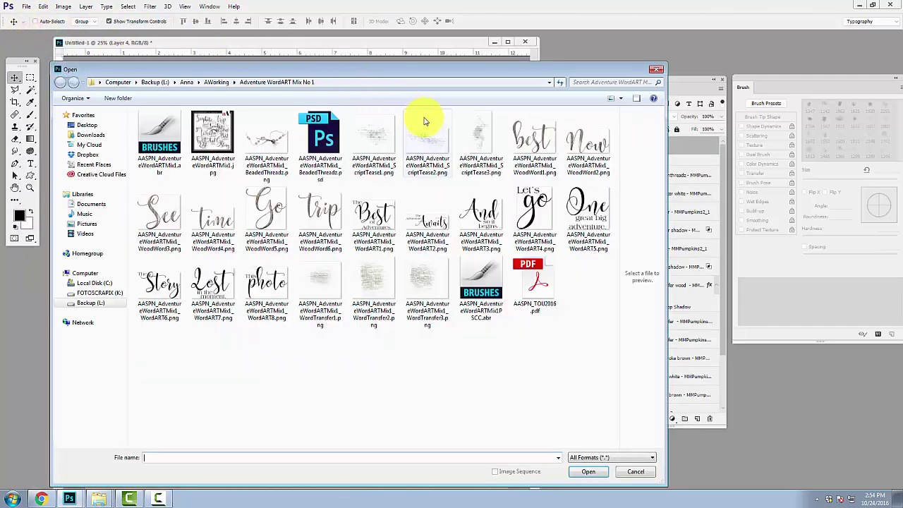
{"action": "double_click", "coordinate": [328, 281]}
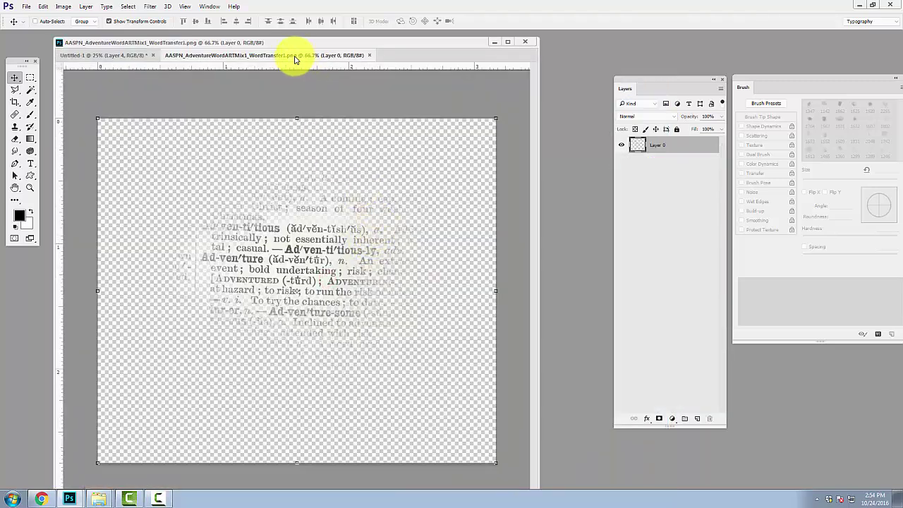
{"action": "left_click_drag", "start_coordinate": [295, 55], "coordinate": [309, 208]}
{"action": "left_click_drag", "start_coordinate": [388, 344], "coordinate": [507, 262]}
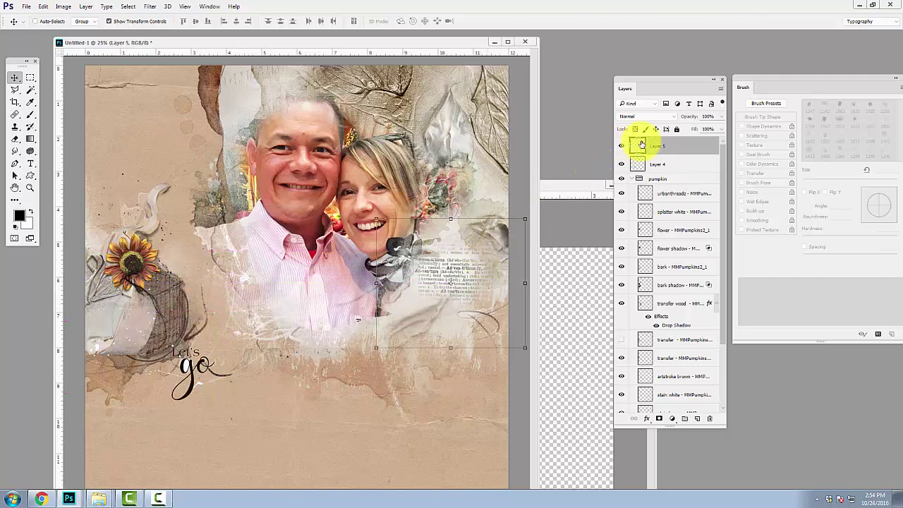
- Stack the word transfer directly below the transfer wood layer in the pumpkin group and position its text over the pumpkin's pale side
{"action": "left_click_drag", "start_coordinate": [639, 145], "coordinate": [644, 253]}
{"action": "left_click_drag", "start_coordinate": [455, 270], "coordinate": [103, 306]}
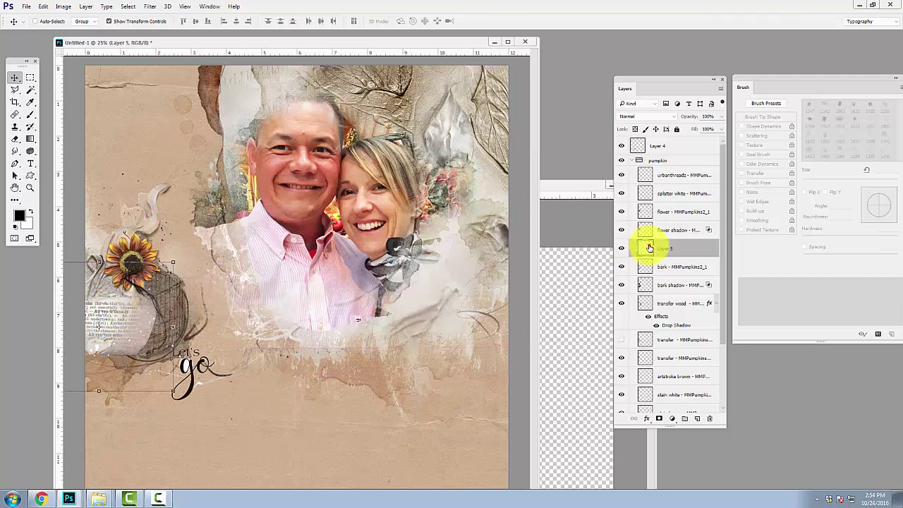
{"action": "left_click_drag", "start_coordinate": [645, 247], "coordinate": [641, 323]}
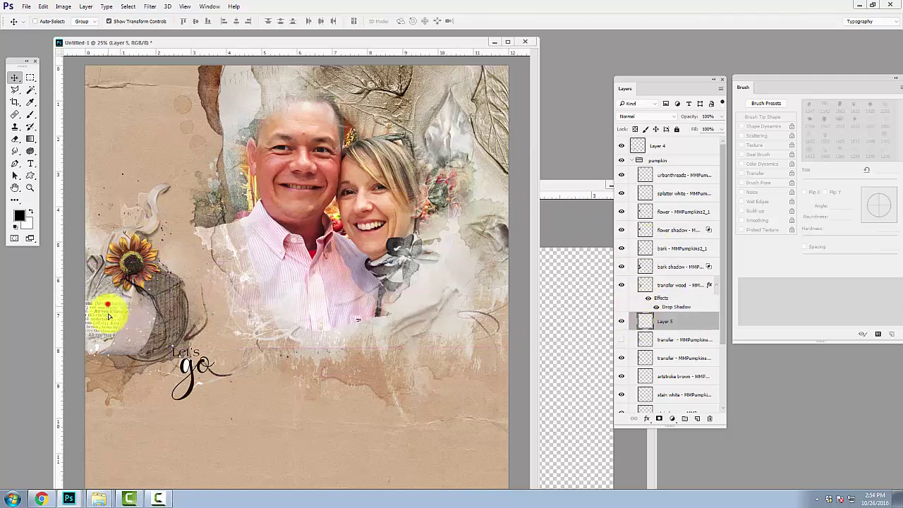
{"action": "left_click_drag", "start_coordinate": [117, 306], "coordinate": [127, 300]}
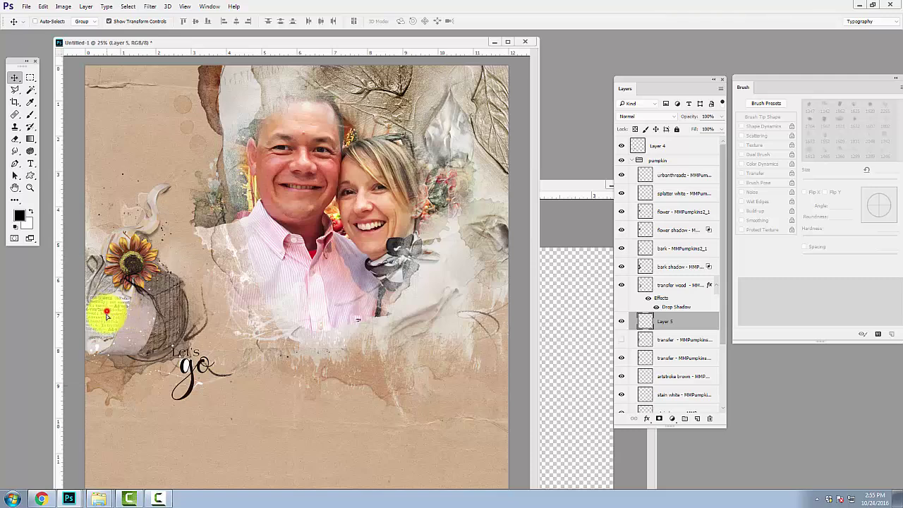
{"action": "left_click_drag", "start_coordinate": [107, 315], "coordinate": [125, 302]}
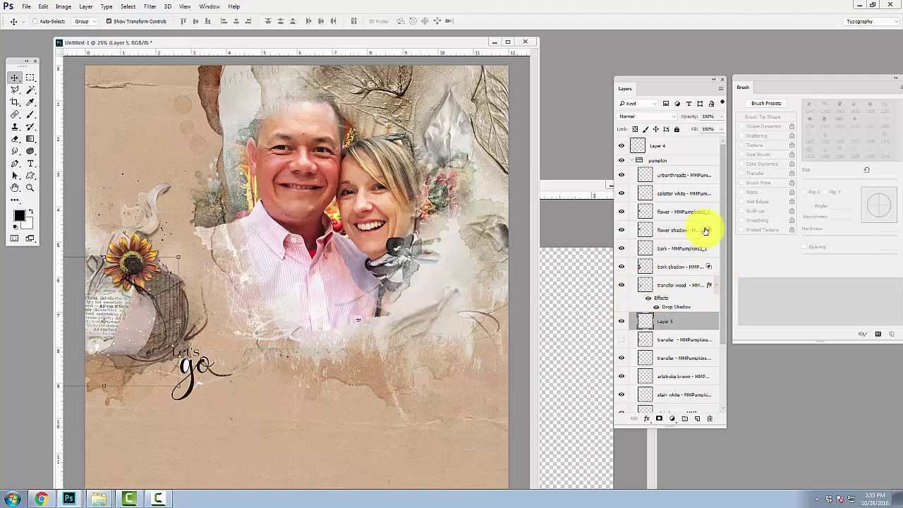
- Select the "Let's go" layer in Layer 4 and close the AASPN_AdventureWordARTMix1_WordTransfer1.png document
{"action": "left_click", "coordinate": [676, 146]}
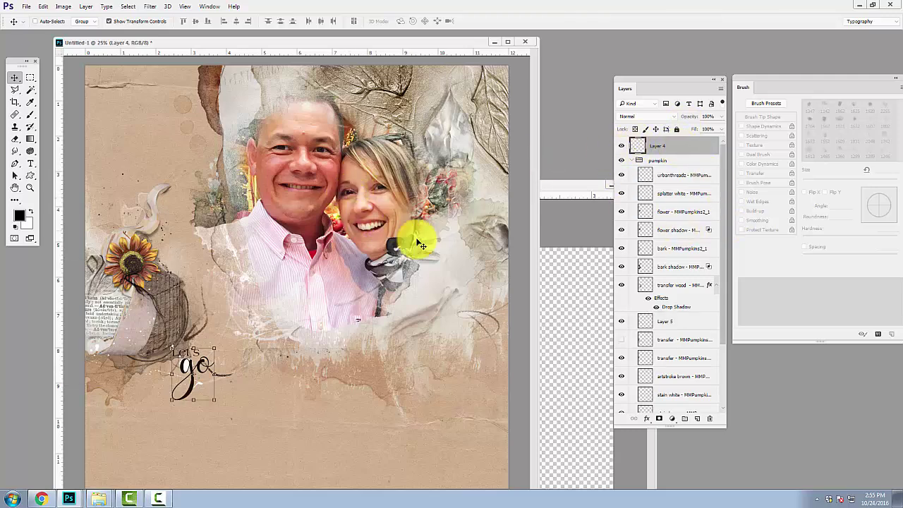
{"action": "left_click_drag", "start_coordinate": [561, 185], "coordinate": [397, 248]}
{"action": "left_click", "coordinate": [482, 246]}
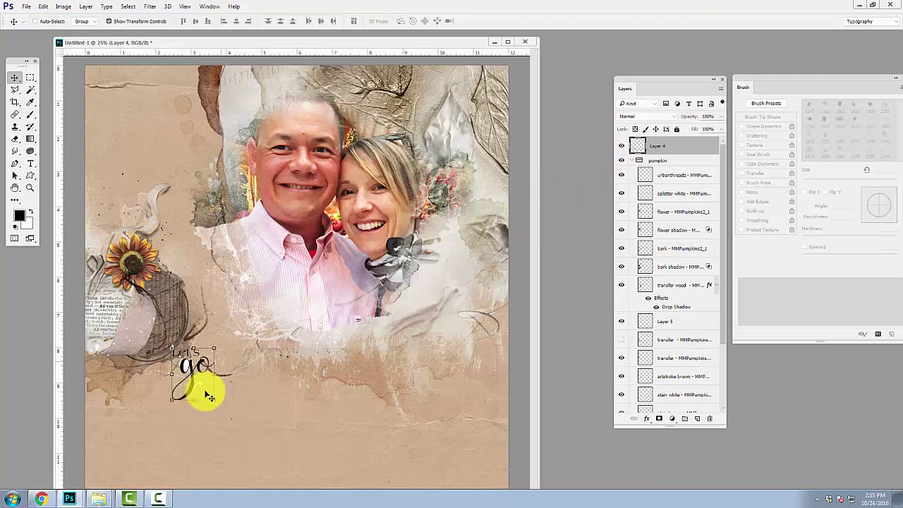
- Copy the script from AASPN_AdventureWordARTMix1_ScriptTease3.png onto the page between the pumpkin and the photo, and close the source document
{"action": "left_click", "coordinate": [25, 7]}
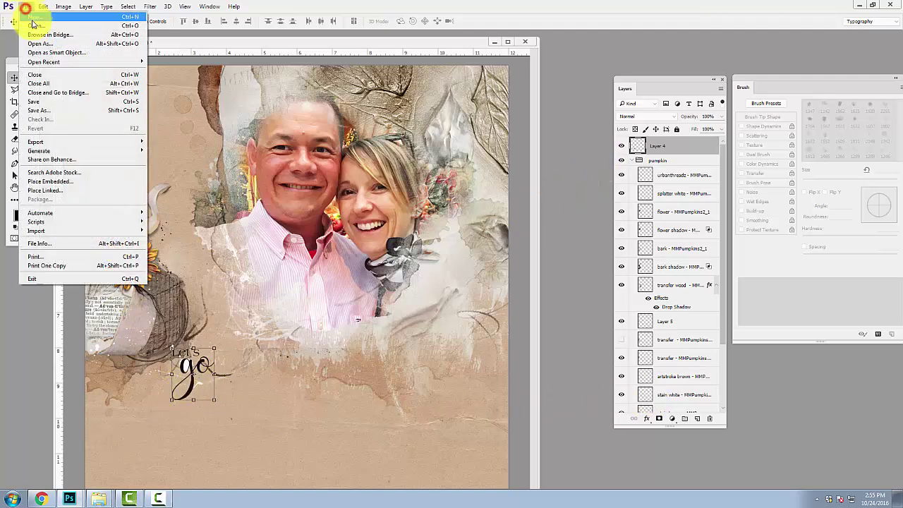
{"action": "left_click", "coordinate": [32, 26]}
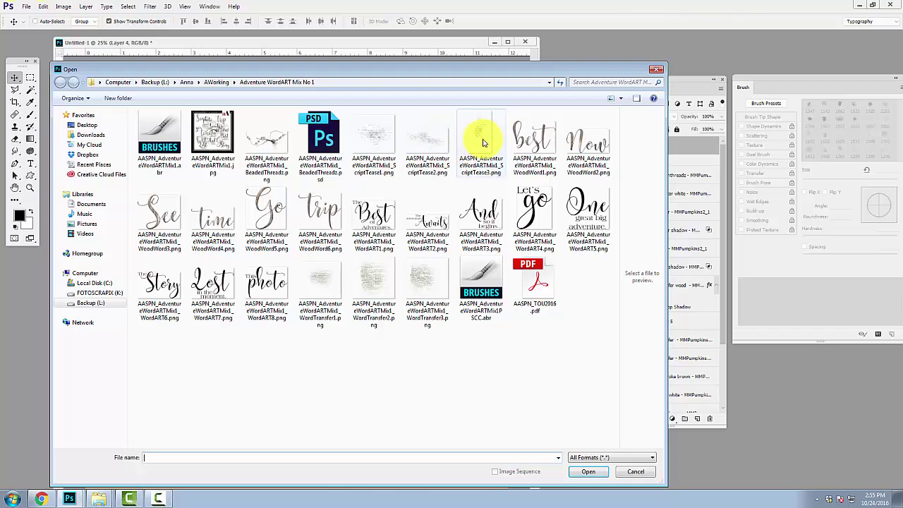
{"action": "double_click", "coordinate": [483, 146]}
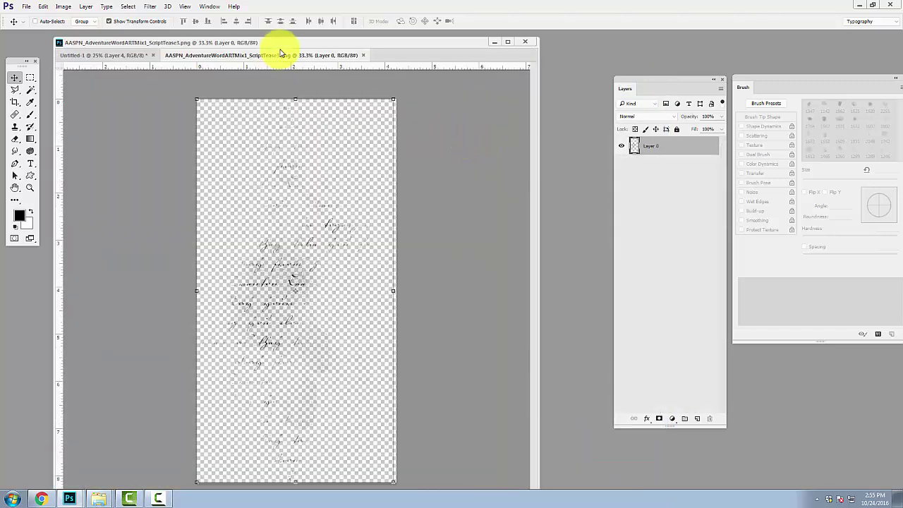
{"action": "left_click_drag", "start_coordinate": [279, 54], "coordinate": [416, 121]}
{"action": "left_click_drag", "start_coordinate": [510, 310], "coordinate": [186, 221]}
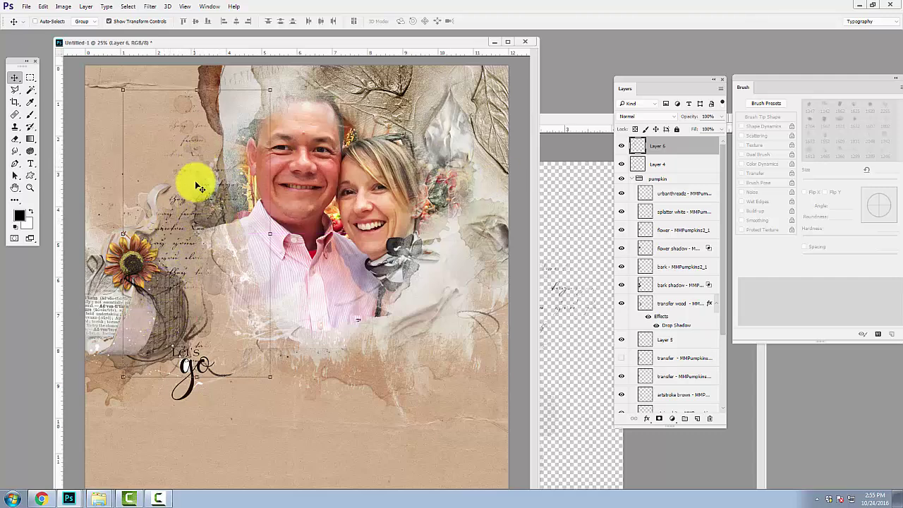
{"action": "left_click_drag", "start_coordinate": [570, 115], "coordinate": [579, 235]}
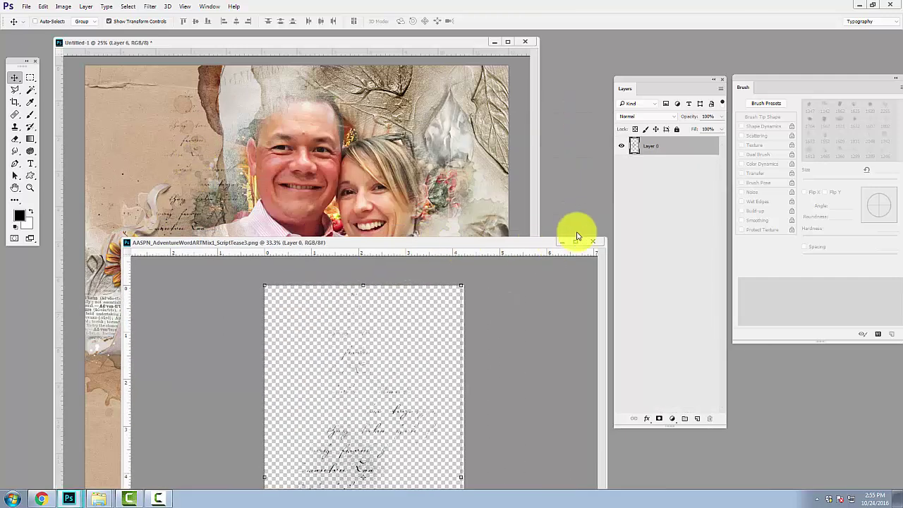
{"action": "left_click", "coordinate": [595, 242]}
- Fill the script in Layer 6 with colour #a29f9e in Normal mode, preserving transparency, and nudge the script up slightly
{"action": "left_click", "coordinate": [43, 6]}
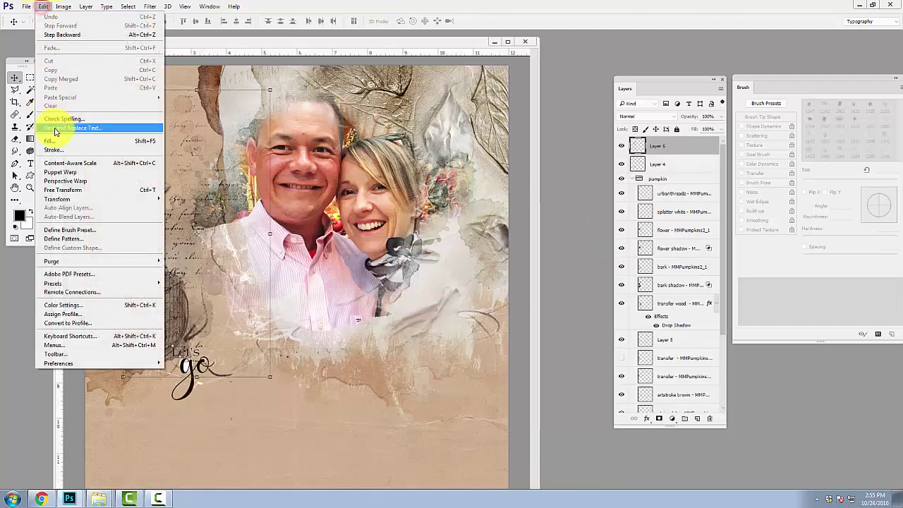
{"action": "left_click", "coordinate": [53, 141]}
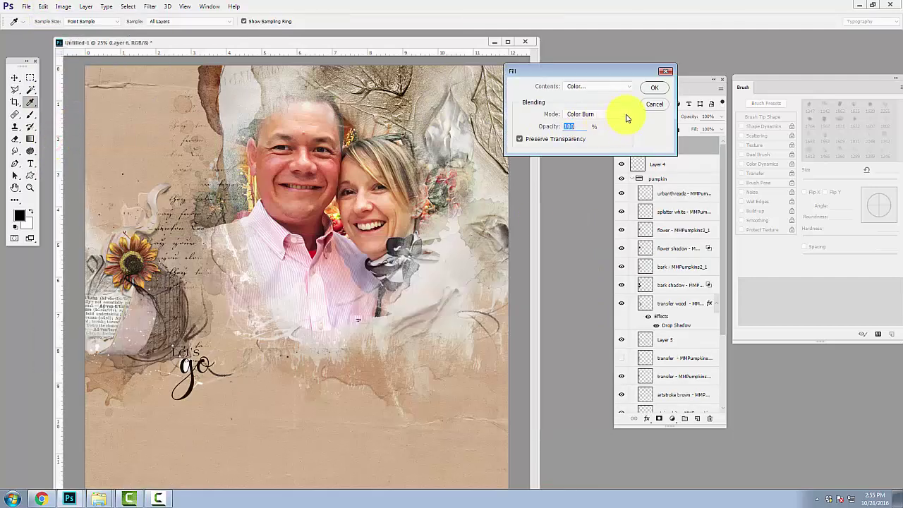
{"action": "left_click", "coordinate": [611, 87]}
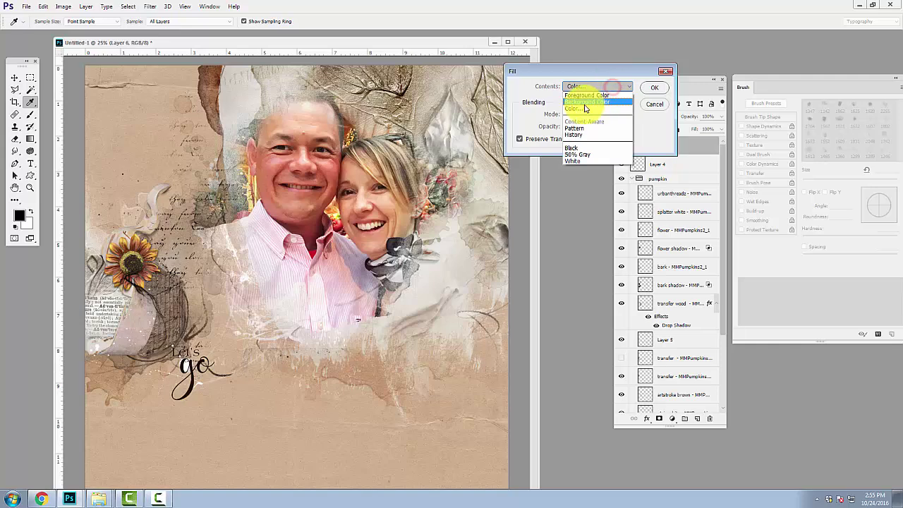
{"action": "left_click", "coordinate": [581, 105]}
{"action": "left_click", "coordinate": [639, 187]}
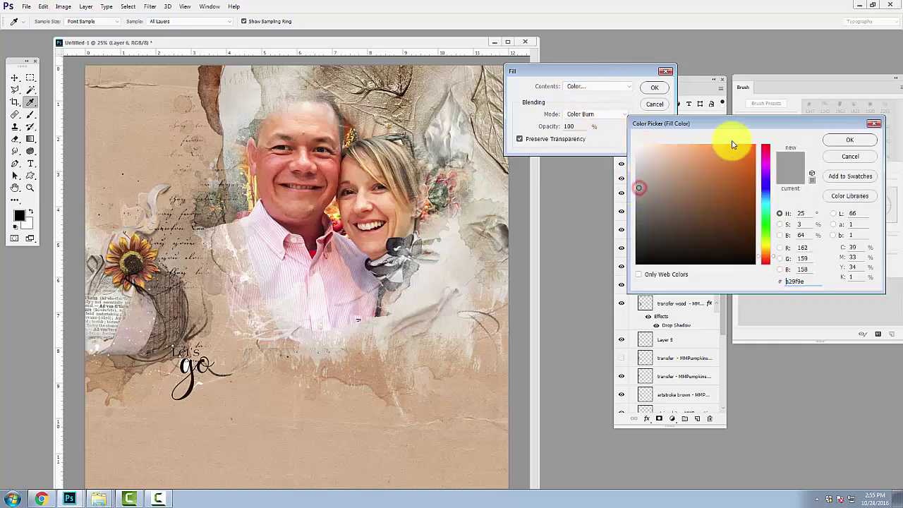
{"action": "left_click", "coordinate": [847, 141]}
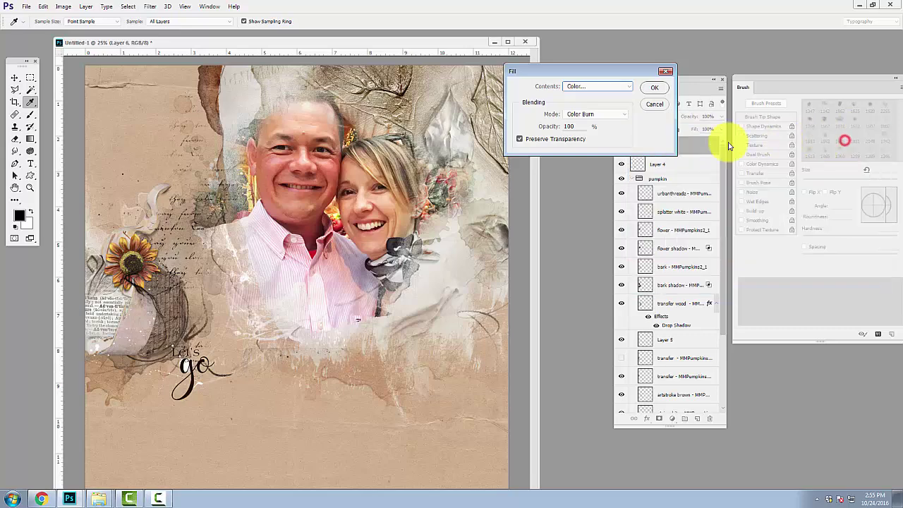
{"action": "left_click", "coordinate": [612, 117]}
{"action": "left_click", "coordinate": [613, 114]}
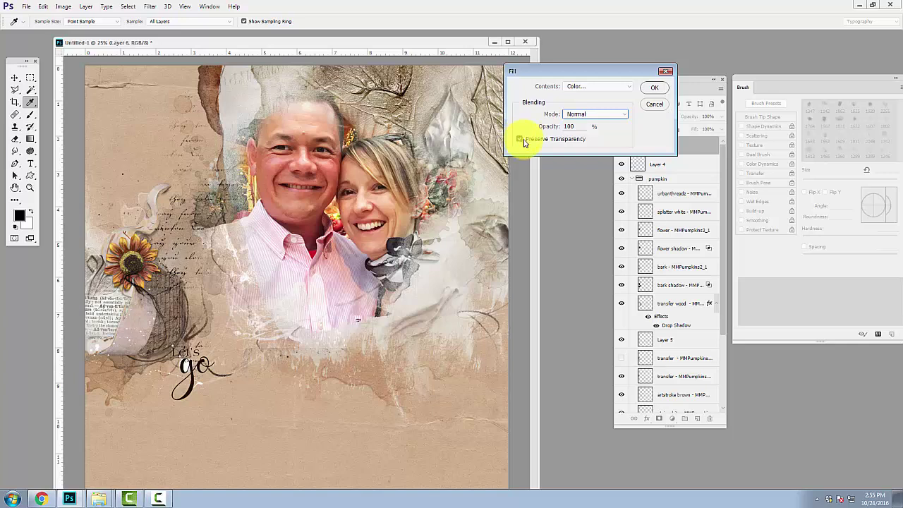
{"action": "left_click", "coordinate": [656, 89]}
{"action": "key", "text": "v"}
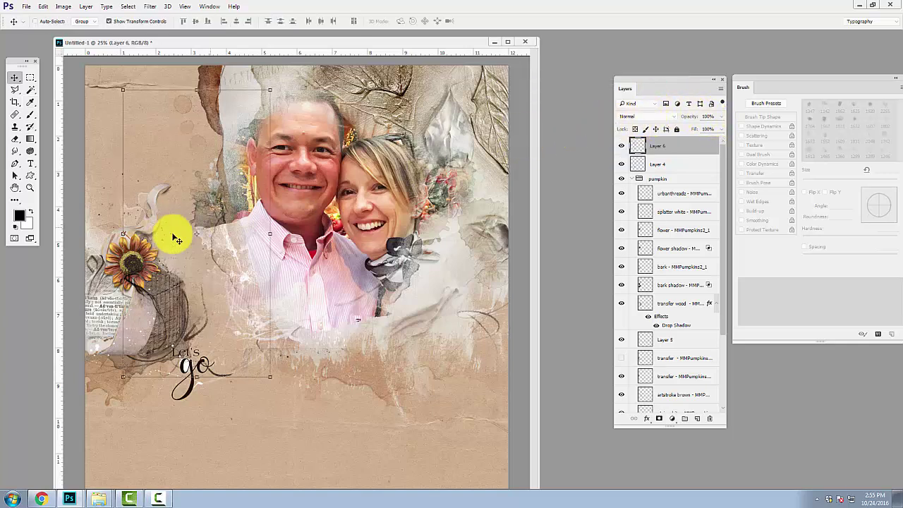
{"action": "left_click_drag", "start_coordinate": [184, 250], "coordinate": [186, 244]}
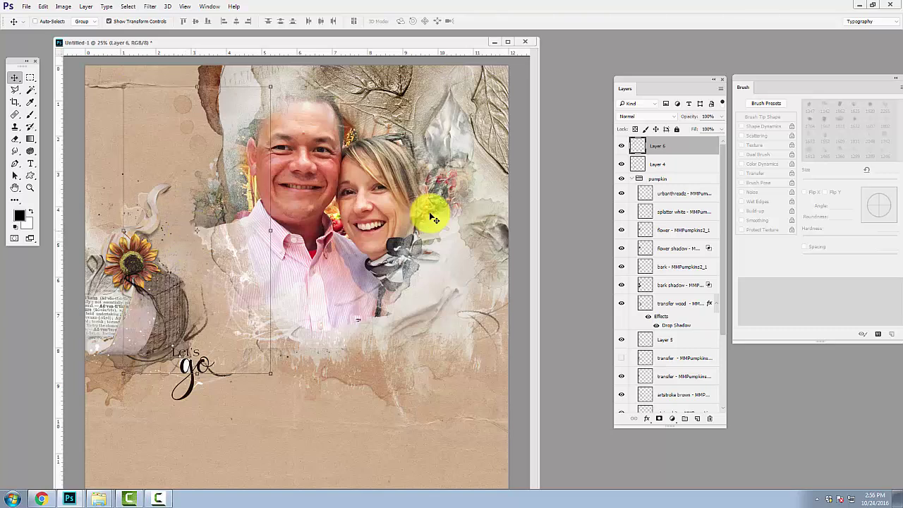
- Try the Linear Burn and Darker Color blend modes on the script in Layer 6
{"action": "left_click", "coordinate": [673, 117]}
{"action": "left_click", "coordinate": [636, 157]}
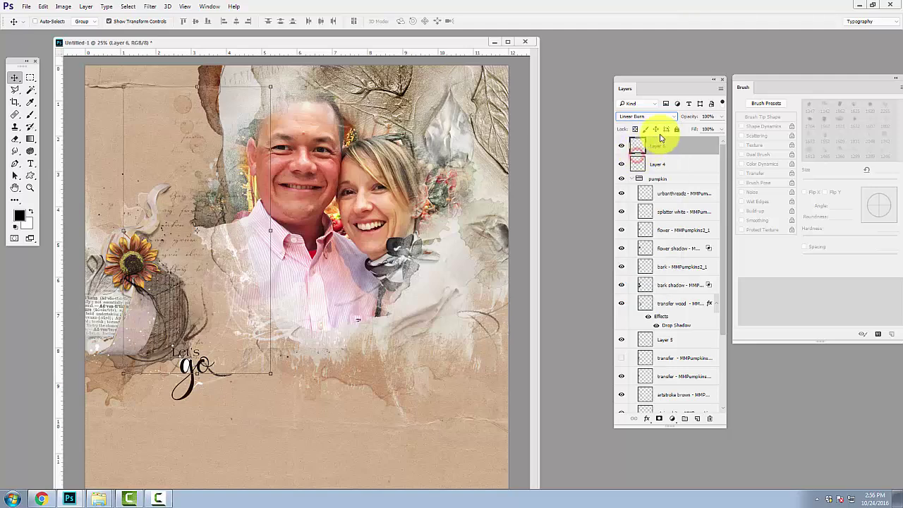
{"action": "left_click", "coordinate": [675, 117]}
{"action": "left_click", "coordinate": [634, 163]}
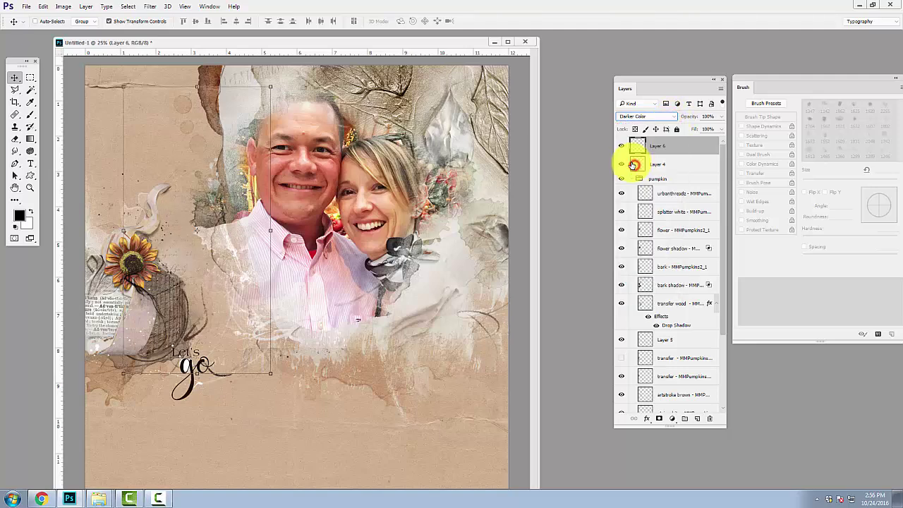
{"action": "left_click", "coordinate": [659, 119]}
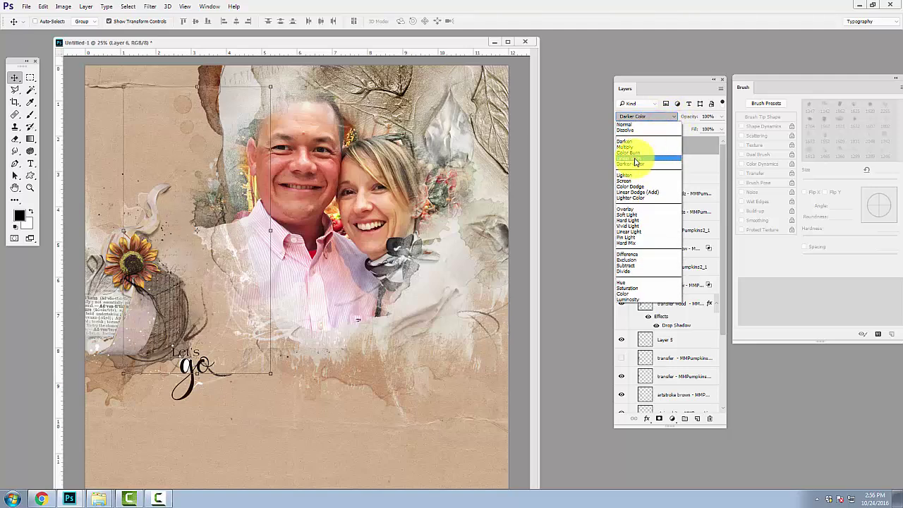
{"action": "left_click", "coordinate": [634, 159]}
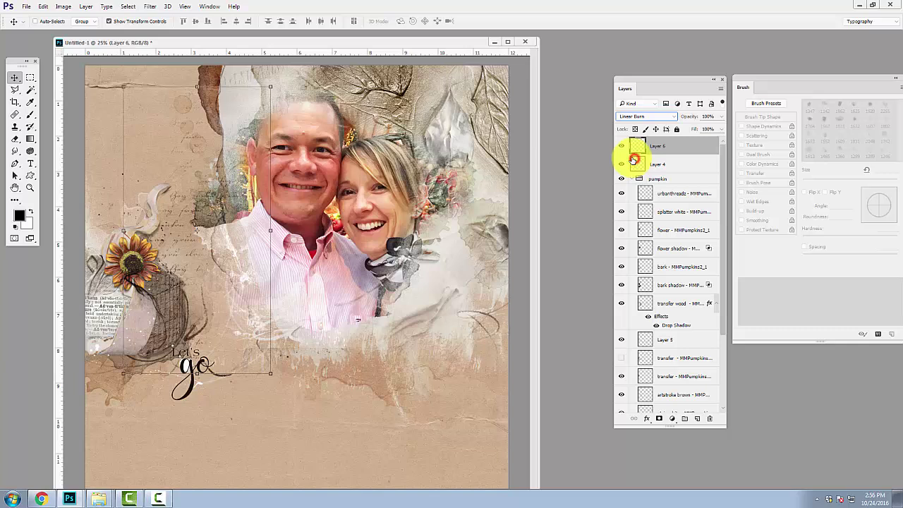
- Set the script layer's blend mode to Color Burn and stack it directly above the photo in Layer 2
{"action": "left_click", "coordinate": [656, 117]}
{"action": "left_click", "coordinate": [637, 153]}
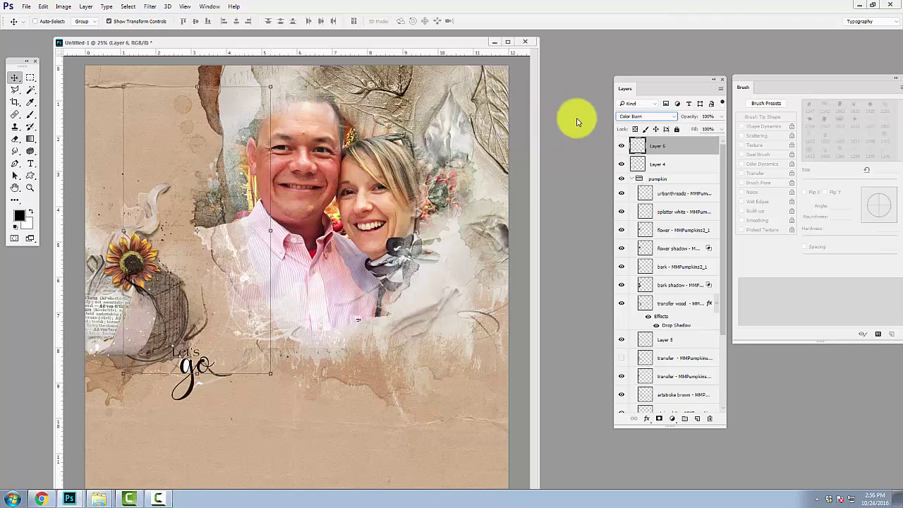
{"action": "left_click_drag", "start_coordinate": [636, 144], "coordinate": [701, 332]}
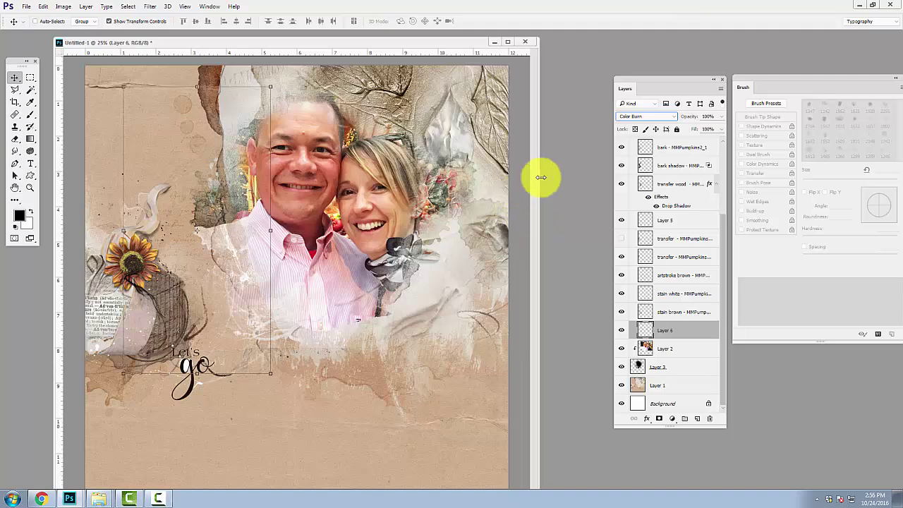
{"action": "mouse_move", "coordinate": [385, 43]}
{"action": "left_mouse_down"}
{"action": "mouse_move", "coordinate": [405, 47]}
{"action": "mouse_move", "coordinate": [387, 40]}
{"action": "left_mouse_up"}
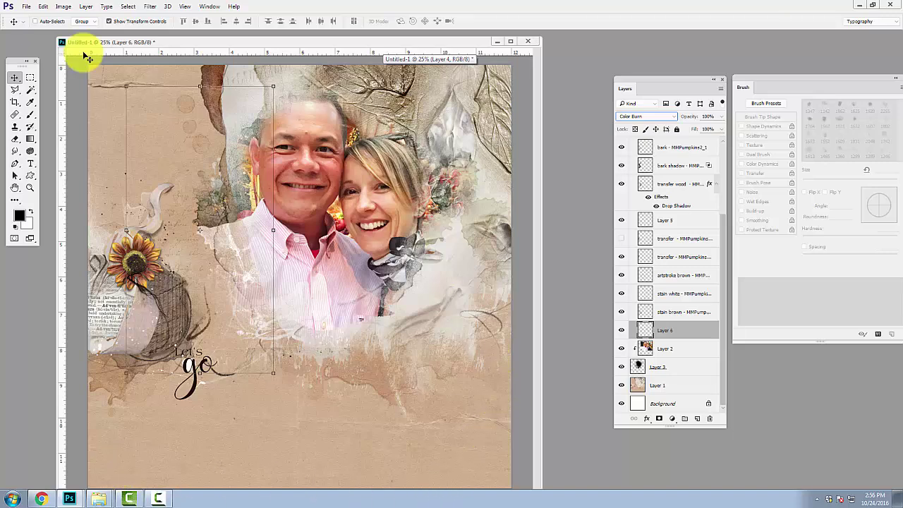
- Open AASPN_ScriptTeaseFallOverlays3_2.png from the ScriptTease Fall Overlays No 3 folder and copy it onto the page above Layer 4, aligned with the page edges
{"action": "left_click", "coordinate": [26, 6]}
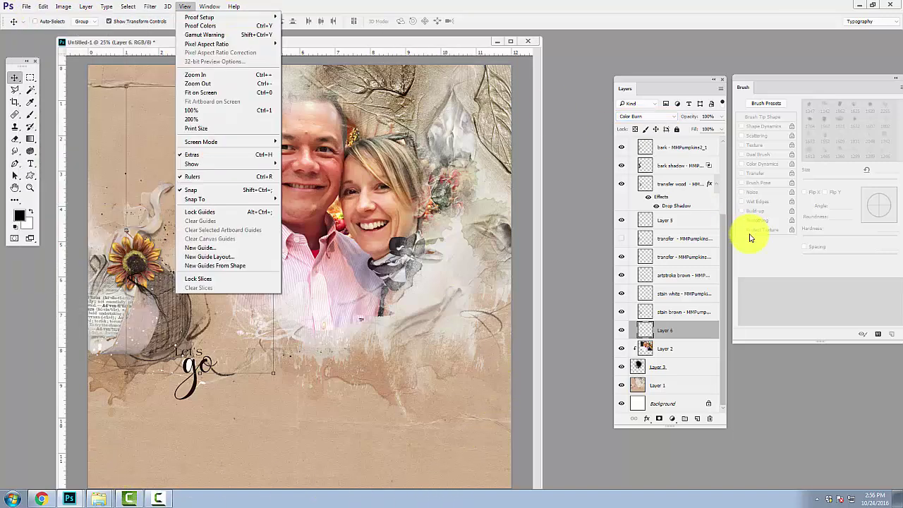
{"action": "scroll", "coordinate": [715, 226], "scroll_direction": "up", "scroll_amount": 5}
{"action": "left_click", "coordinate": [632, 146]}
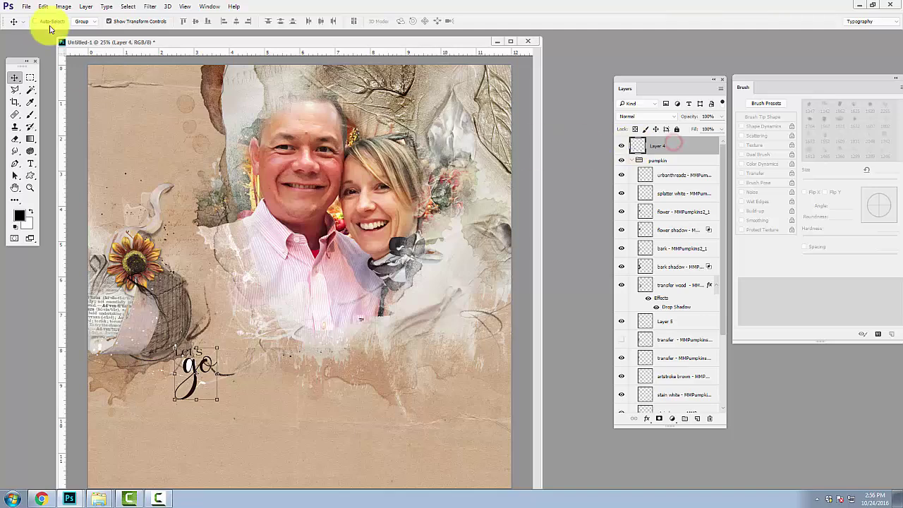
{"action": "left_click", "coordinate": [26, 6]}
{"action": "left_click", "coordinate": [33, 27]}
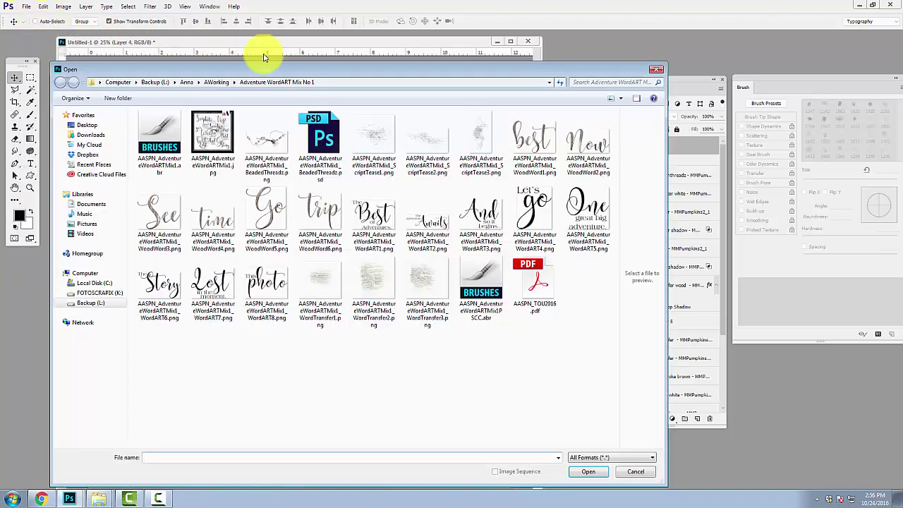
{"action": "left_click", "coordinate": [215, 82]}
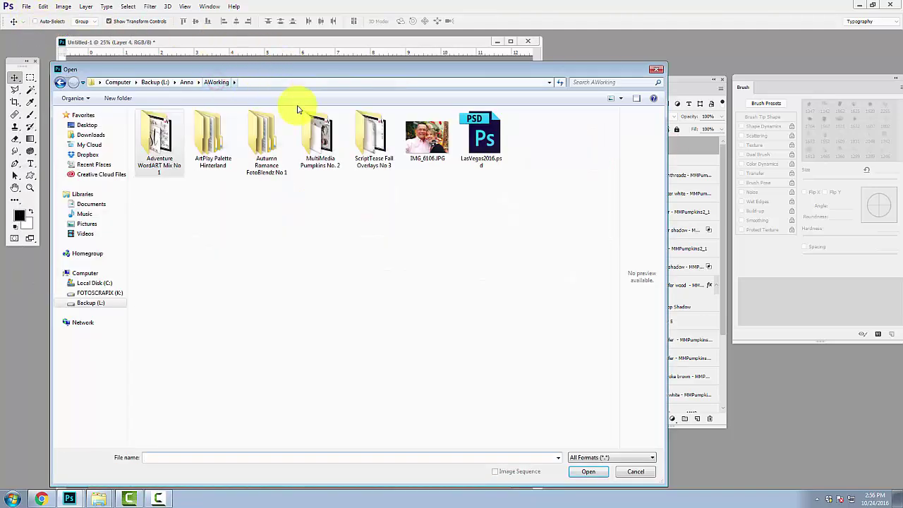
{"action": "double_click", "coordinate": [379, 136]}
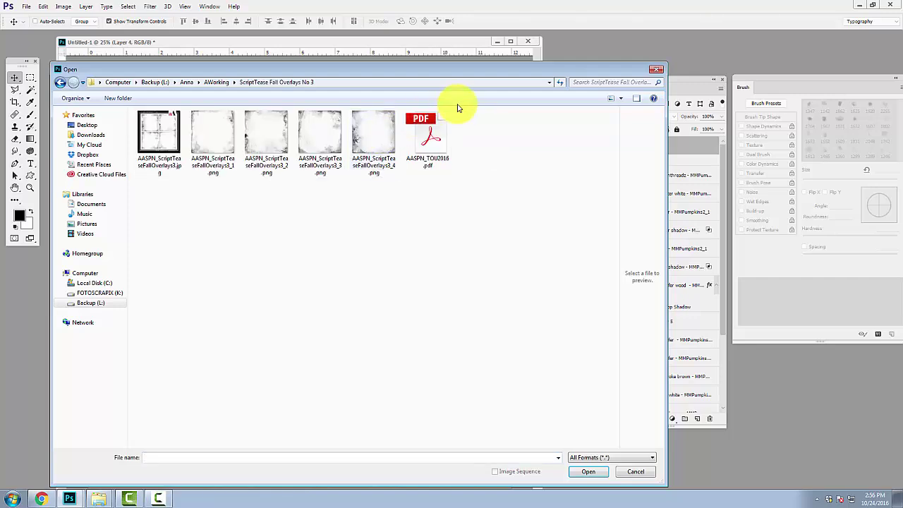
{"action": "left_click", "coordinate": [260, 127]}
{"action": "double_click", "coordinate": [264, 126]}
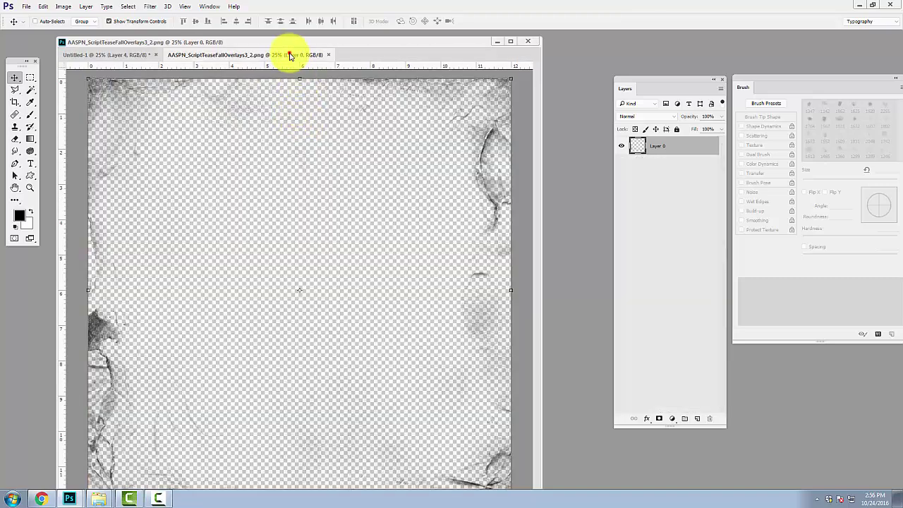
{"action": "left_click_drag", "start_coordinate": [289, 55], "coordinate": [439, 125]}
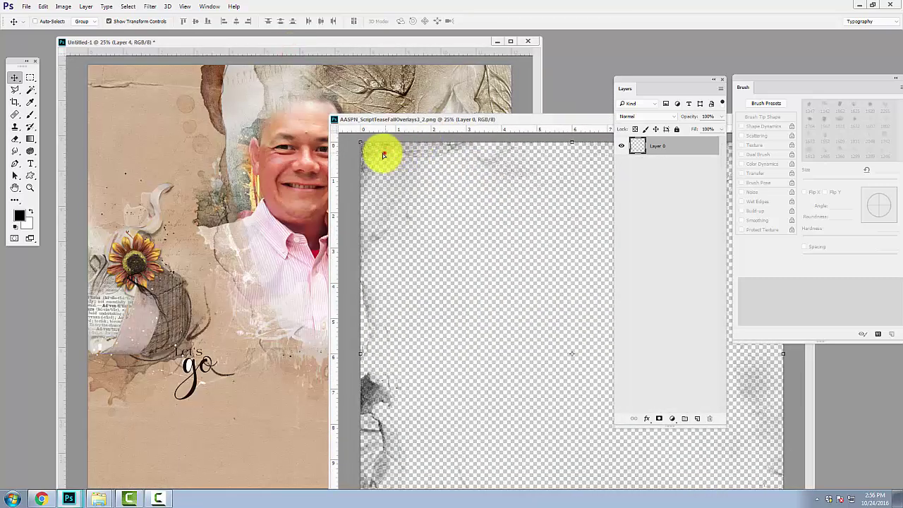
{"action": "left_click_drag", "start_coordinate": [383, 146], "coordinate": [112, 78]}
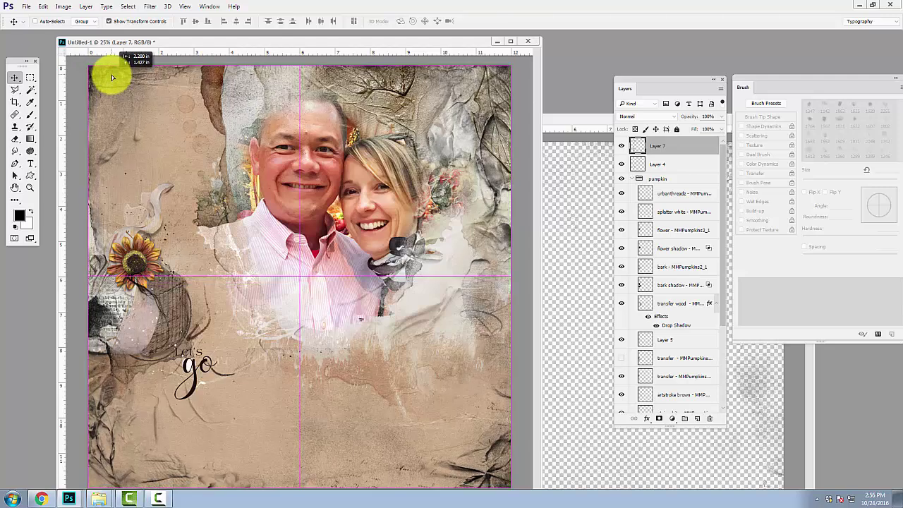
- Fill the new overlay layer with the same fill settings as the script and close the AASPN_ScriptTeaseFallOverlays3_2.png document
{"action": "left_click", "coordinate": [42, 6]}
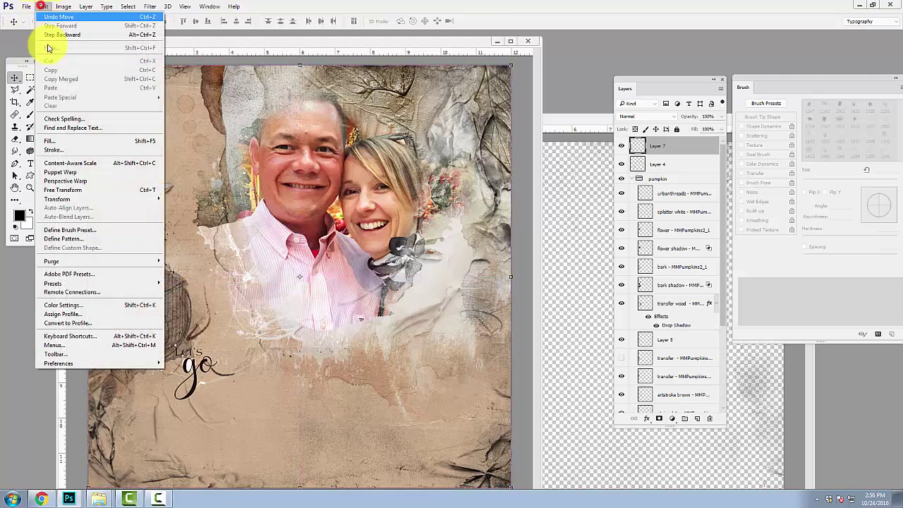
{"action": "left_click", "coordinate": [62, 140]}
{"action": "left_click", "coordinate": [657, 87]}
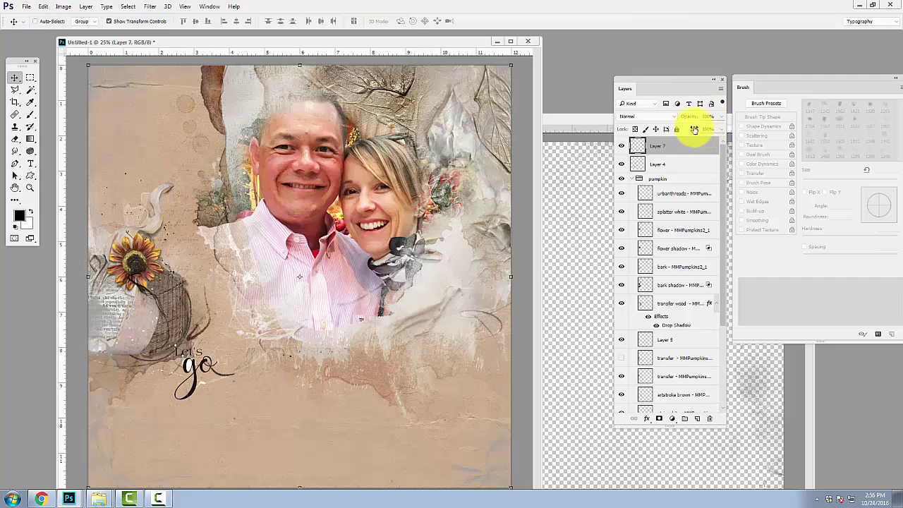
{"action": "left_click_drag", "start_coordinate": [578, 122], "coordinate": [291, 163]}
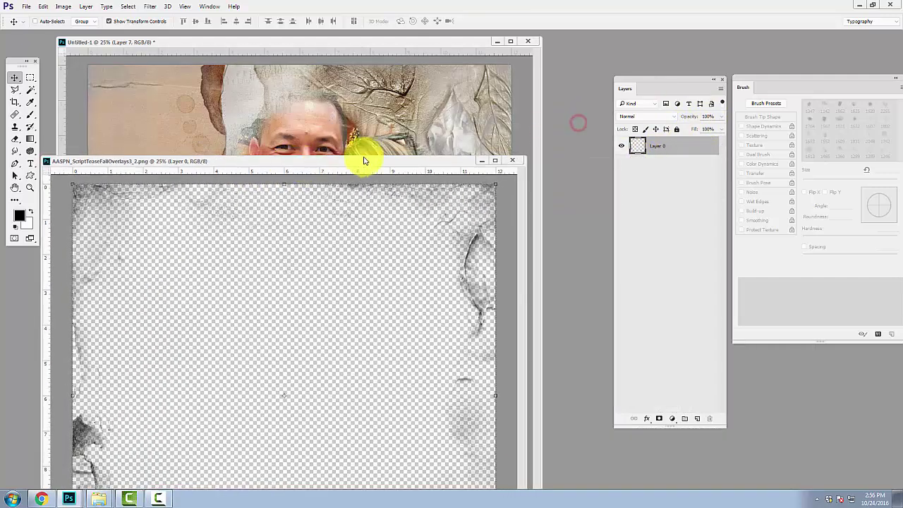
{"action": "left_click", "coordinate": [514, 161]}
- Set the overlay layer's blend mode to Color Burn
{"action": "left_click", "coordinate": [645, 117]}
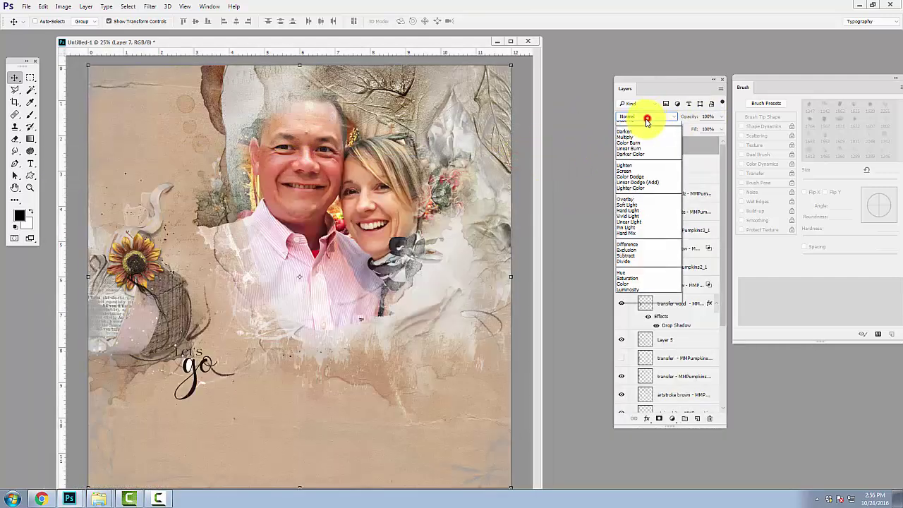
{"action": "left_click", "coordinate": [628, 153]}
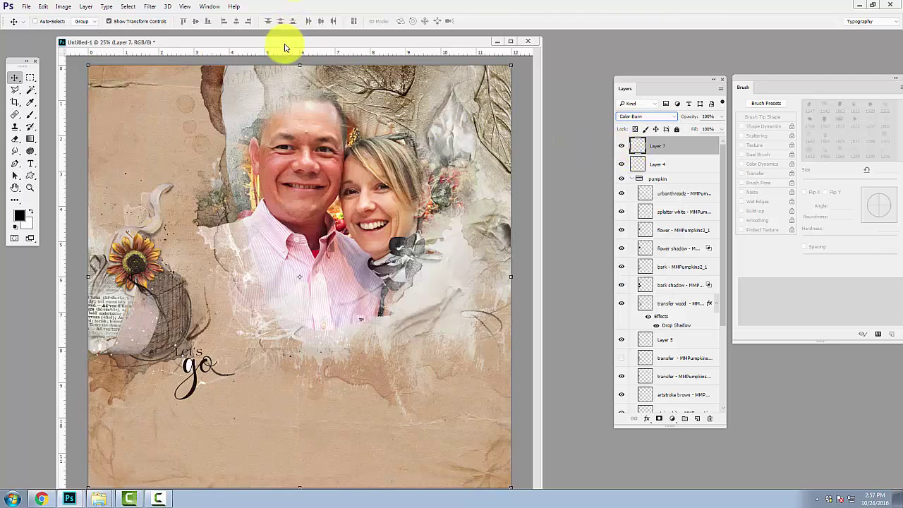
{"action": "left_click_drag", "start_coordinate": [285, 45], "coordinate": [288, 41]}
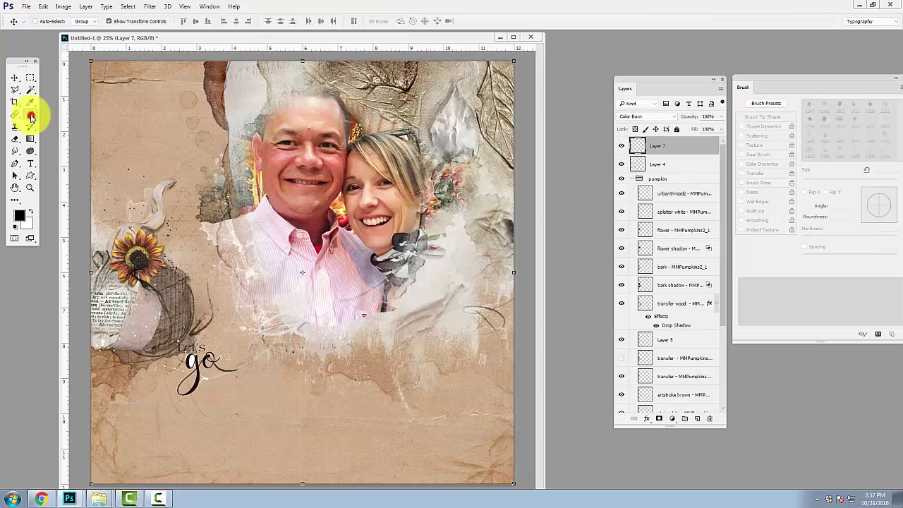
{"action": "left_click", "coordinate": [30, 116]}
{"action": "left_click", "coordinate": [48, 22]}
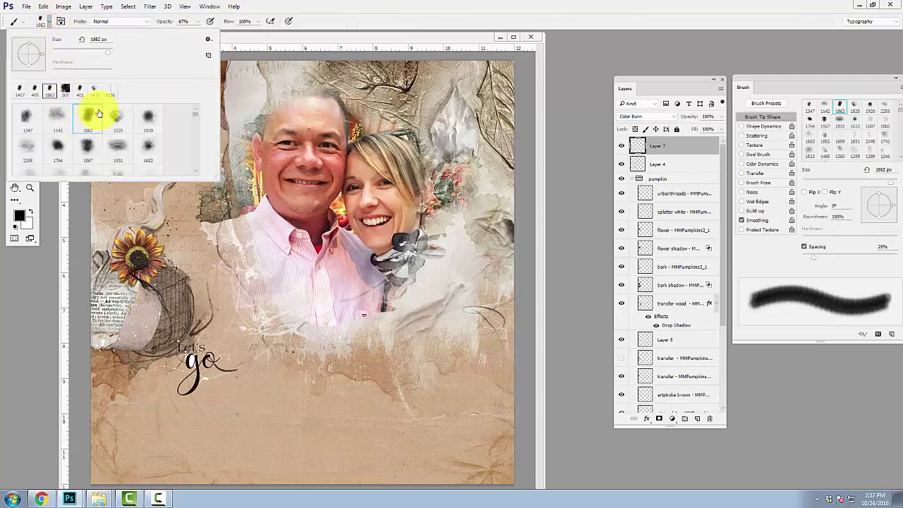
{"action": "left_click", "coordinate": [198, 22]}
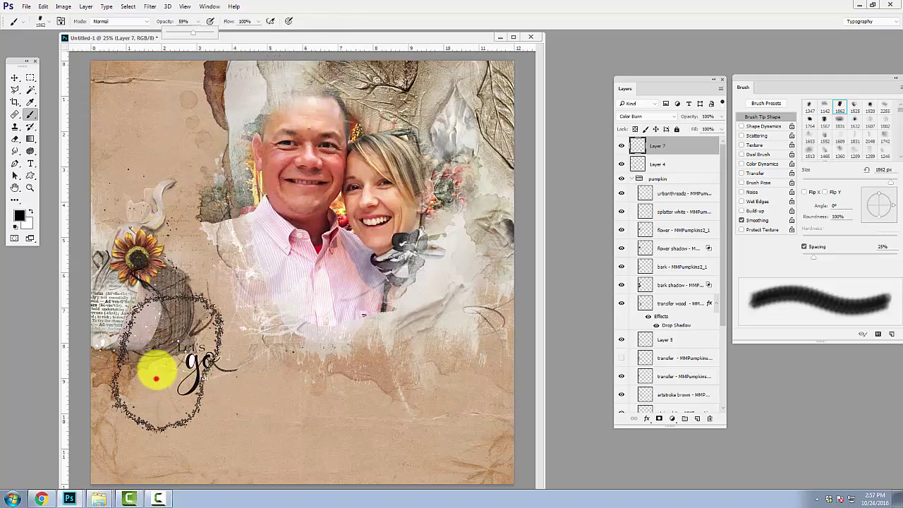
{"action": "left_click_drag", "start_coordinate": [157, 369], "coordinate": [186, 362]}
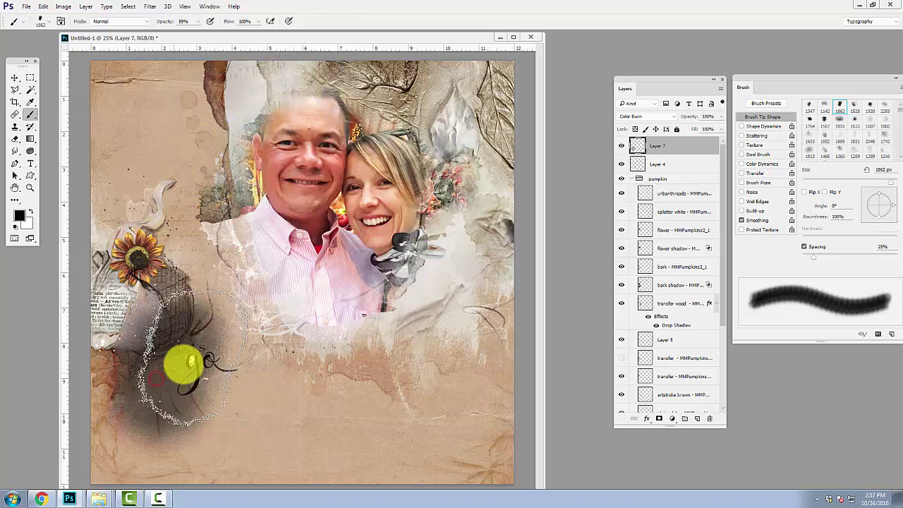
{"action": "left_click", "coordinate": [43, 7]}
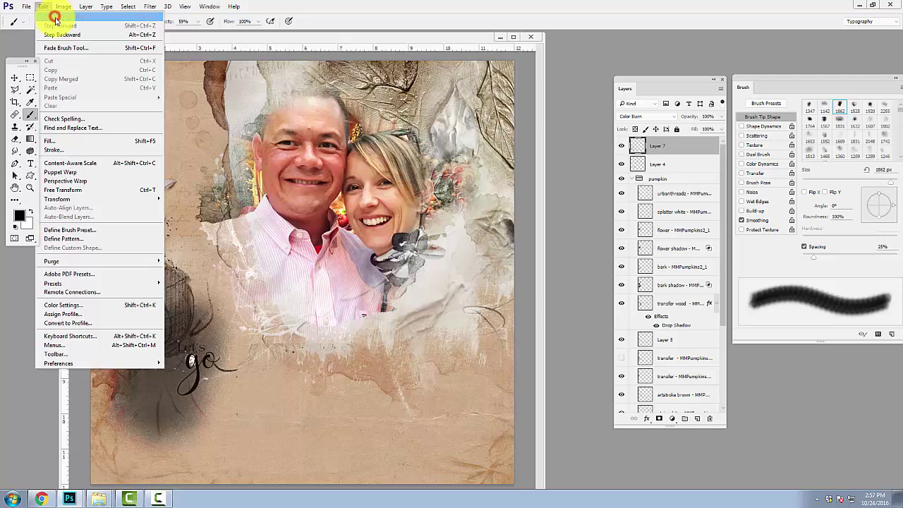
{"action": "left_click", "coordinate": [55, 19]}
- Erase the Layer 7 overlay around the pumpkin, across the photo and down the page's right side using the 1862 px textured brush tip
{"action": "left_click", "coordinate": [16, 144]}
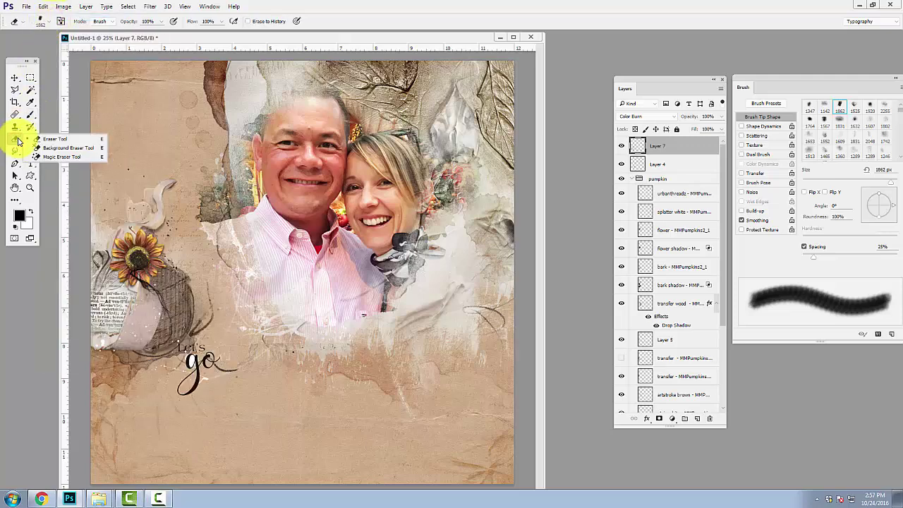
{"action": "left_click", "coordinate": [44, 139]}
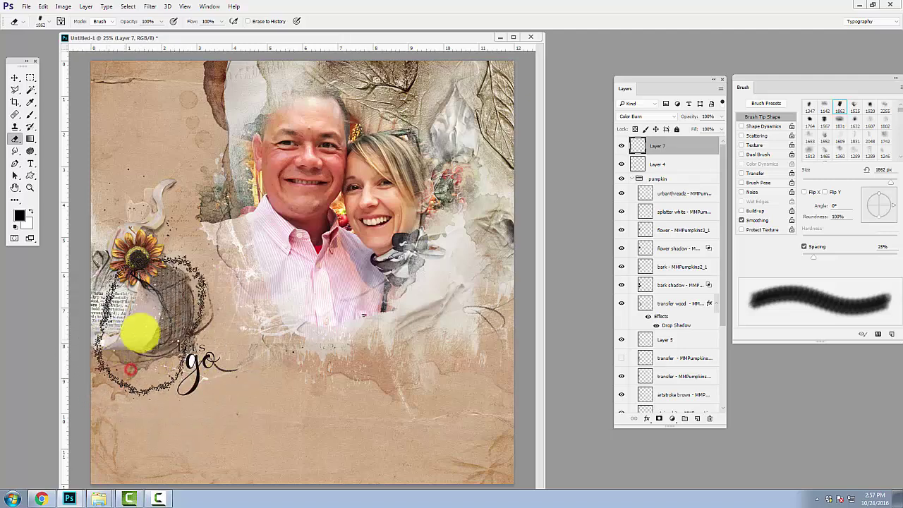
{"action": "left_click", "coordinate": [140, 397]}
{"action": "left_click", "coordinate": [158, 349]}
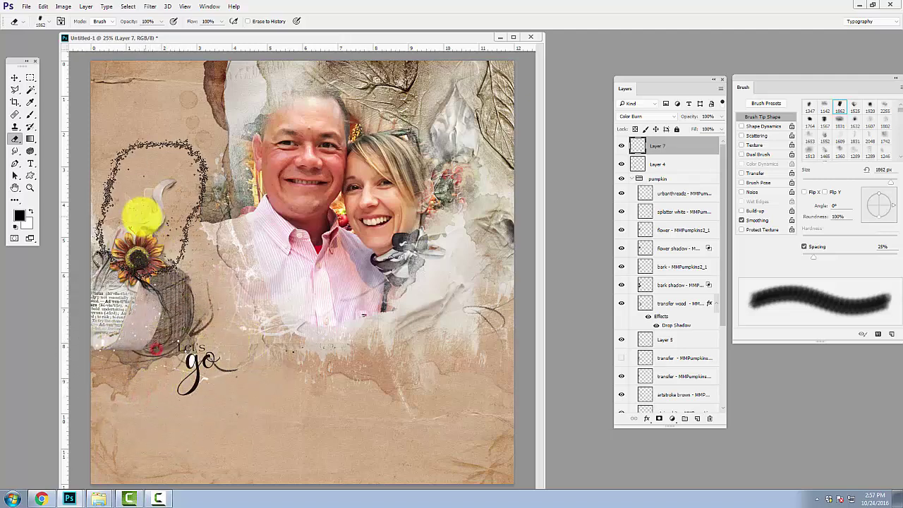
{"action": "left_click", "coordinate": [139, 217]}
{"action": "left_click", "coordinate": [175, 165]}
{"action": "left_click", "coordinate": [218, 115]}
{"action": "left_click", "coordinate": [271, 128]}
{"action": "left_click", "coordinate": [400, 145]}
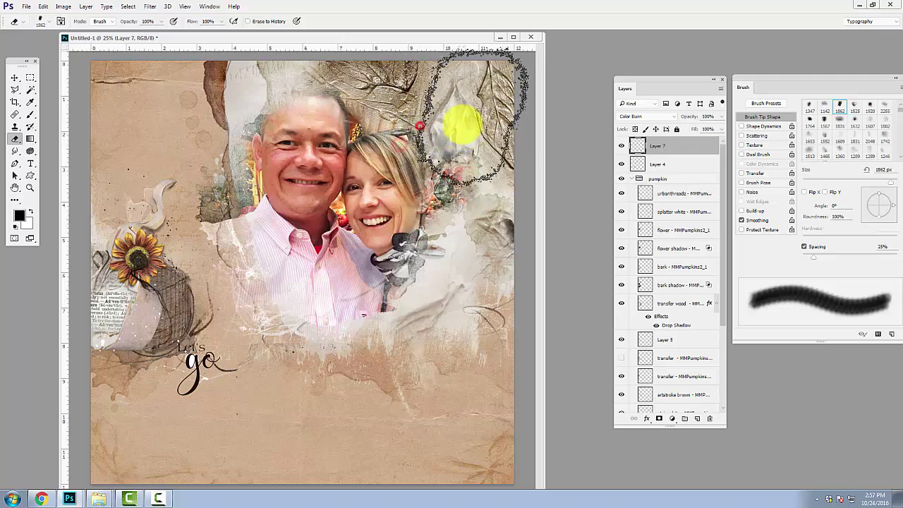
{"action": "left_click", "coordinate": [462, 121]}
{"action": "left_click", "coordinate": [454, 280]}
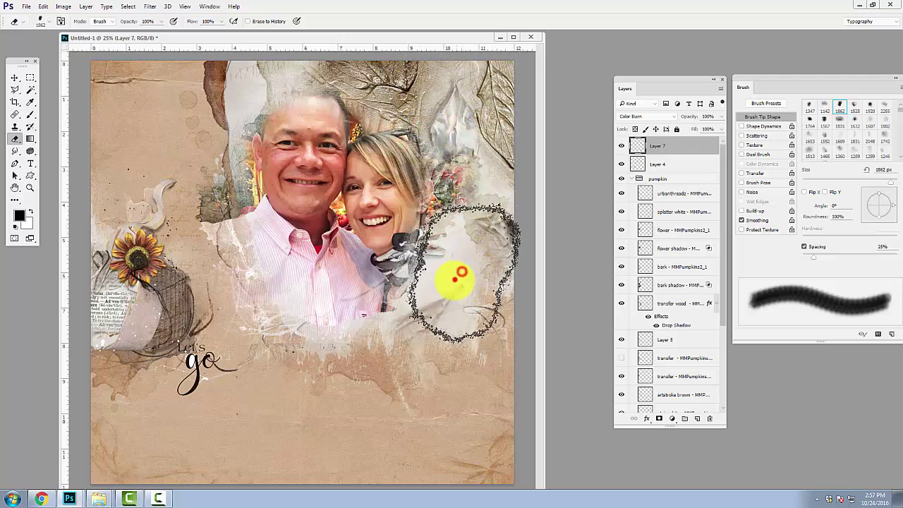
{"action": "left_click", "coordinate": [392, 414]}
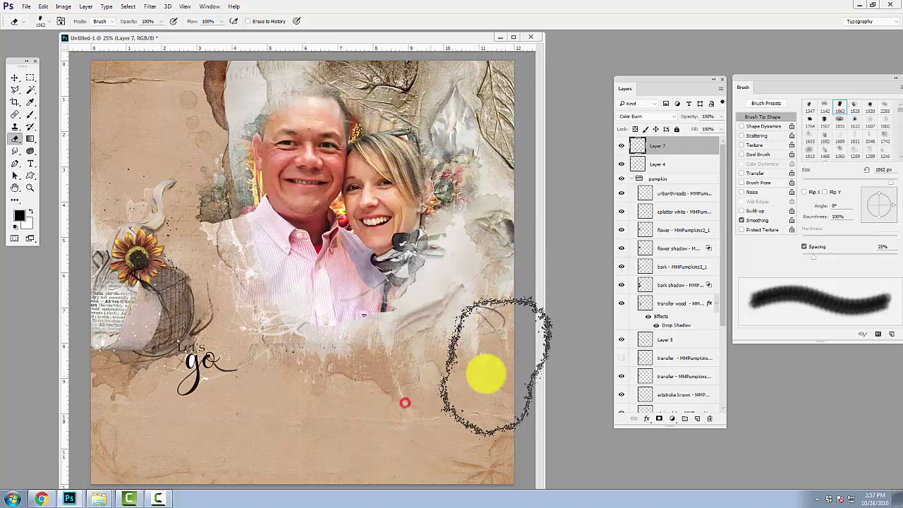
{"action": "left_click", "coordinate": [473, 374]}
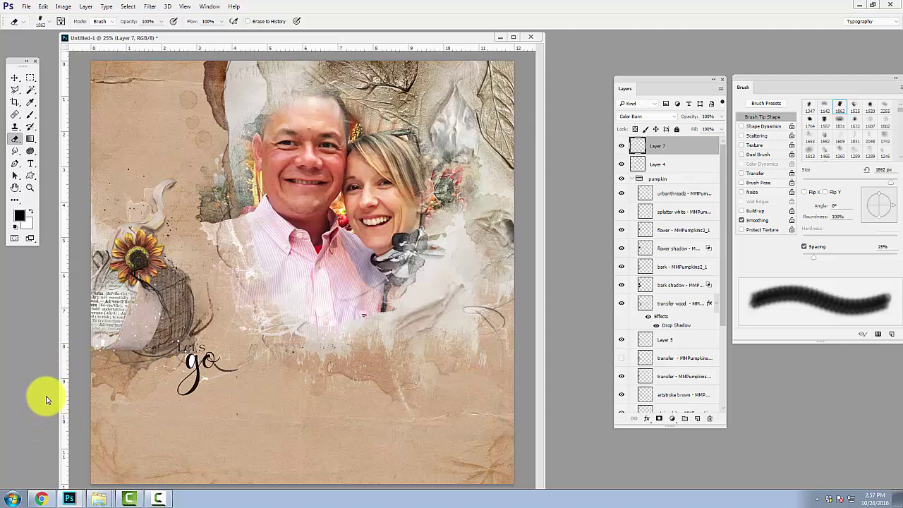
{"action": "left_click", "coordinate": [682, 146]}
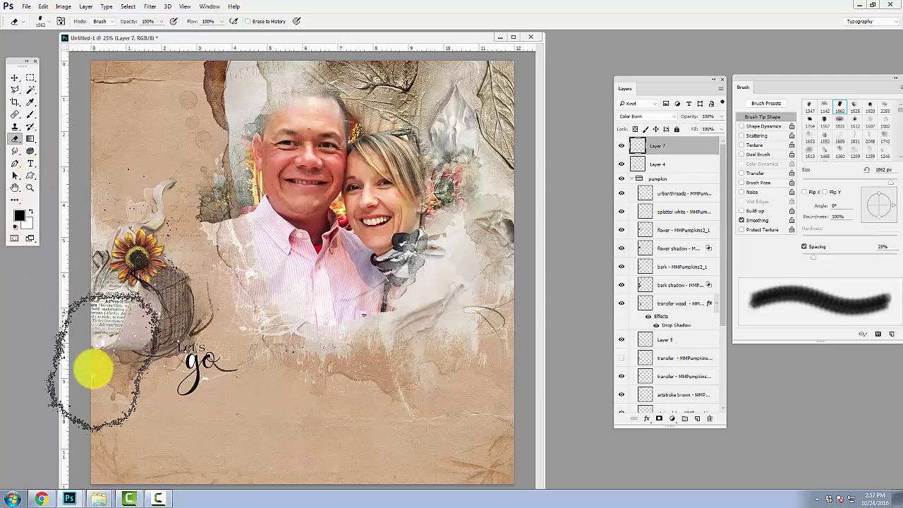
- Add the text "Las Vegas" in 18 pt Pea Kadee and place it just beneath "go" in the word art
{"action": "left_click", "coordinate": [31, 166]}
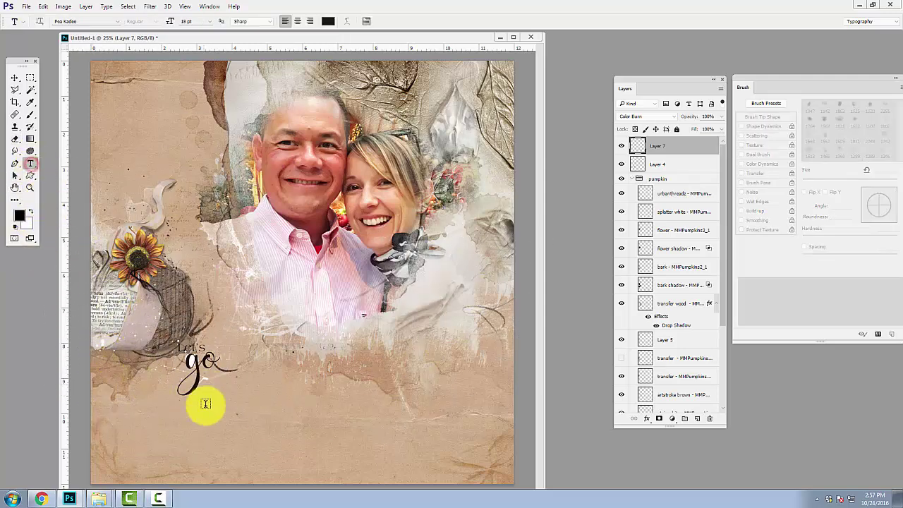
{"action": "left_click", "coordinate": [218, 410]}
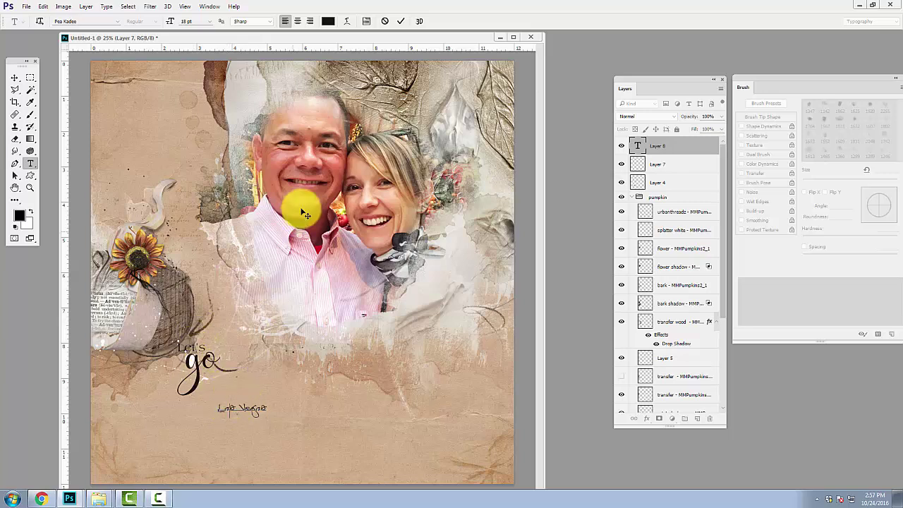
{"action": "left_click", "coordinate": [400, 20]}
{"action": "left_click", "coordinate": [15, 77]}
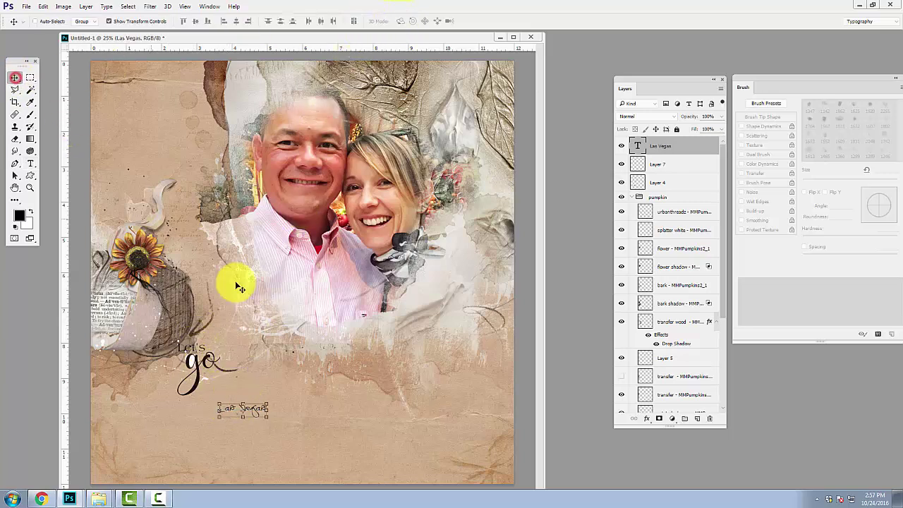
{"action": "left_click_drag", "start_coordinate": [258, 412], "coordinate": [220, 376]}
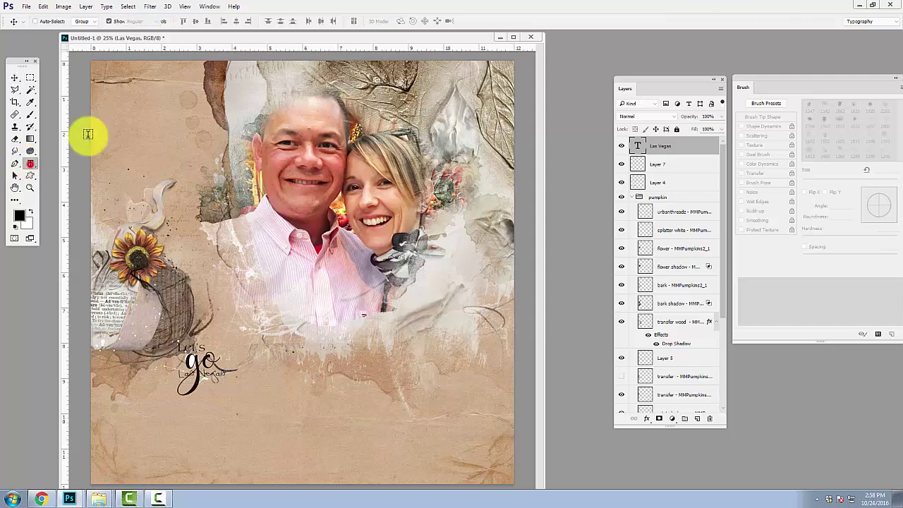
- Recolour the "Las Vegas" text with the red (#d60519) sampled from the undershirt at the man's collar in the photo
{"action": "key", "text": "t"}
{"action": "left_click", "coordinate": [325, 21]}
{"action": "left_click", "coordinate": [321, 247]}
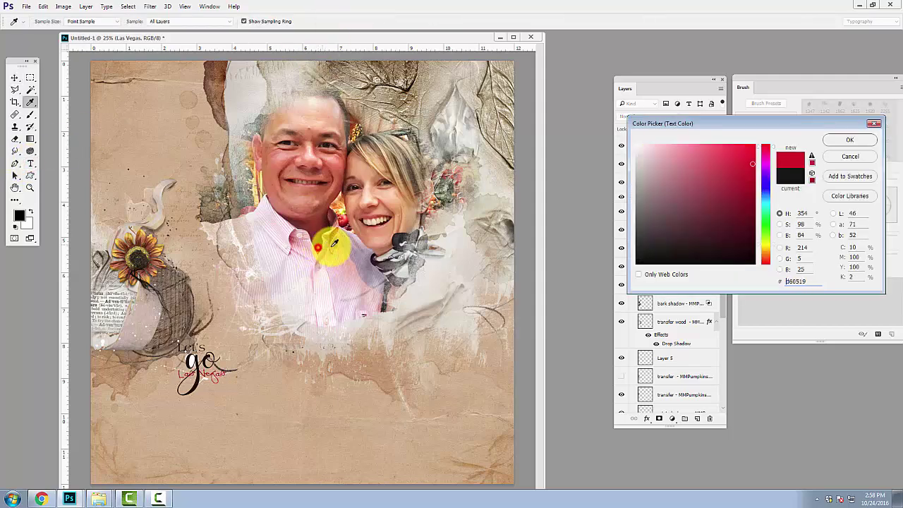
{"action": "left_click", "coordinate": [838, 139]}
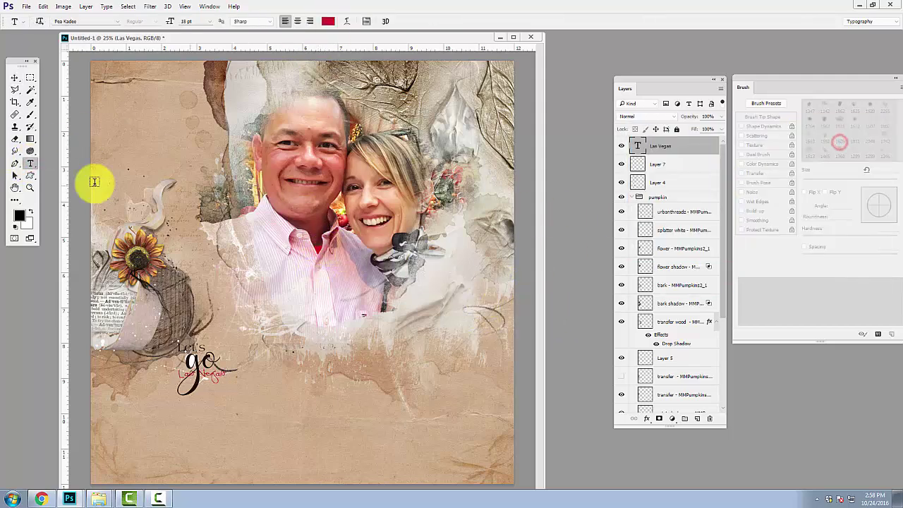
- Add the text "Sep 2016" in the same font and red, and place it directly under "Las Vegas"
{"action": "left_click", "coordinate": [242, 406]}
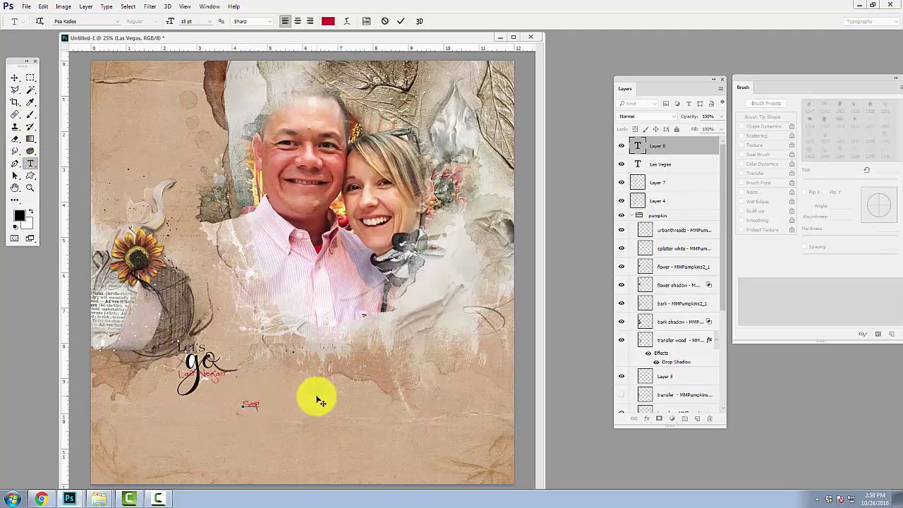
{"action": "type", "text": "Sep 2016"}
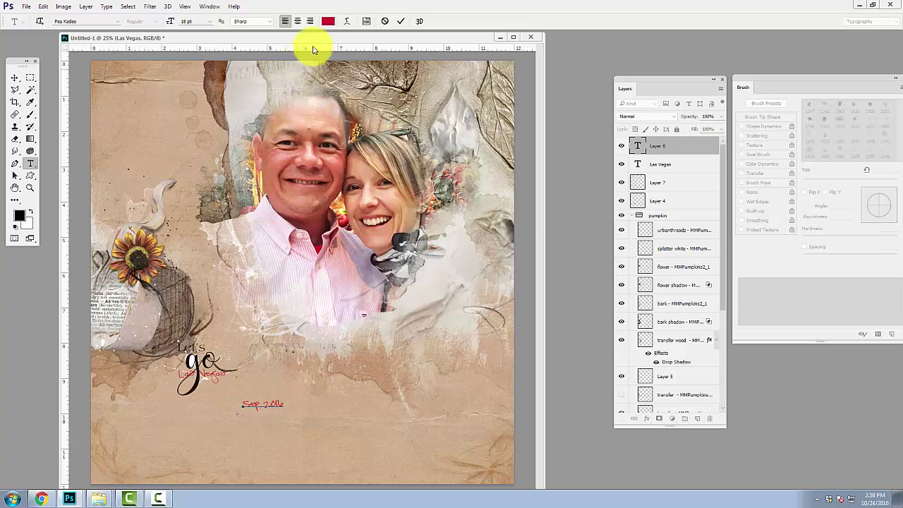
{"action": "left_click", "coordinate": [400, 21]}
{"action": "left_click", "coordinate": [14, 78]}
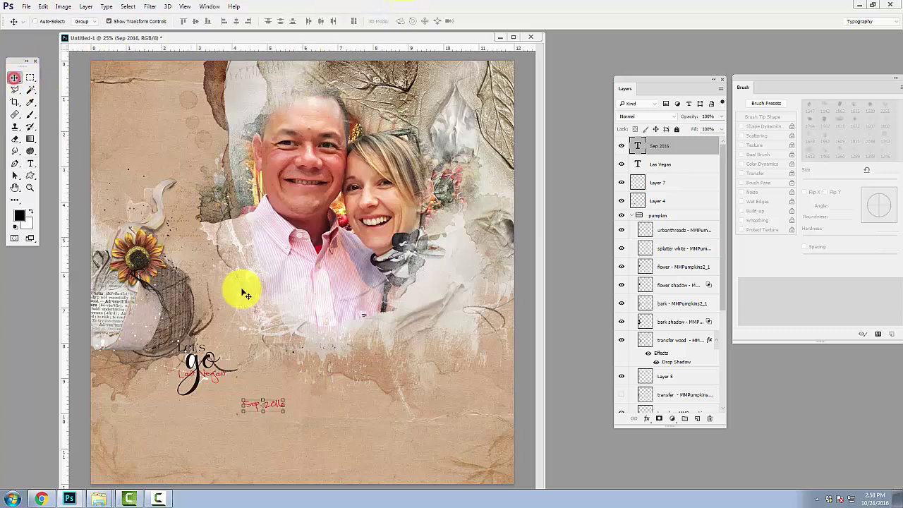
{"action": "left_click_drag", "start_coordinate": [272, 407], "coordinate": [221, 388]}
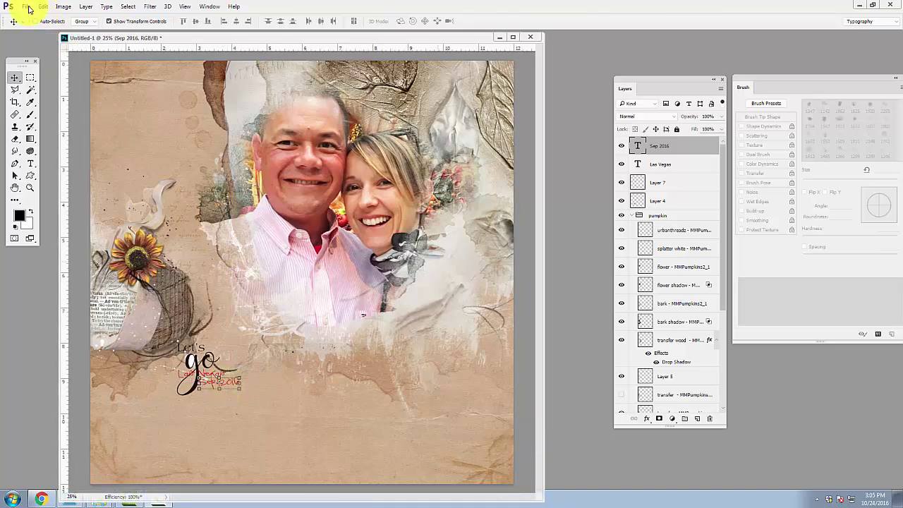
- Save the layered page as LasVegas20162 in Photoshop format in the AWorking folder, with Maximize Compatibility on
{"action": "left_click", "coordinate": [25, 7]}
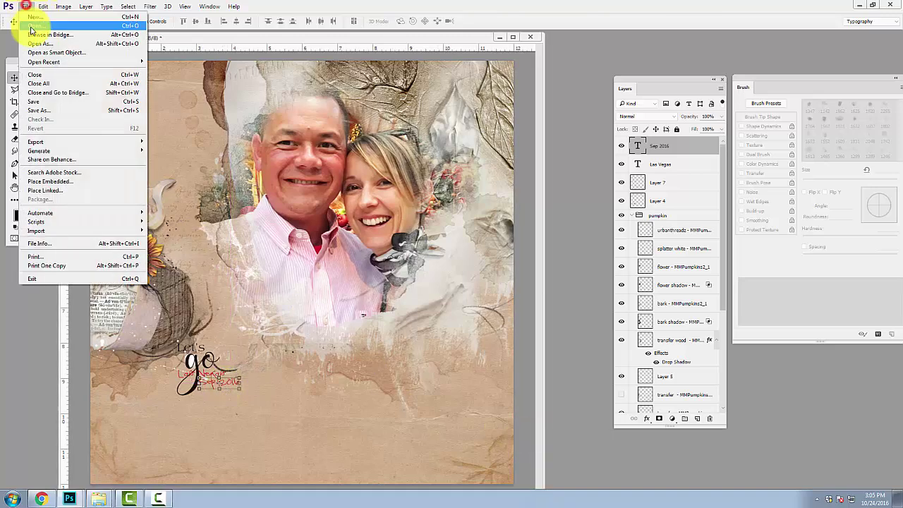
{"action": "left_click", "coordinate": [37, 110]}
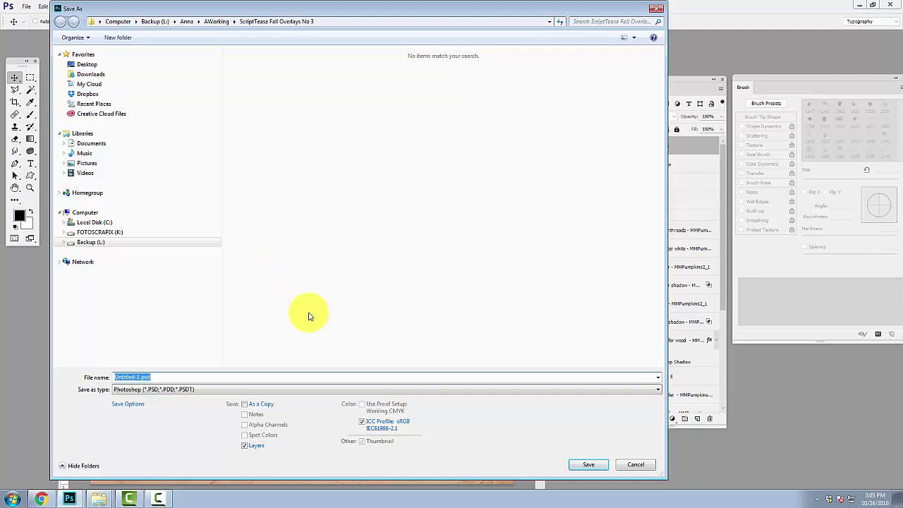
{"action": "left_click", "coordinate": [216, 21]}
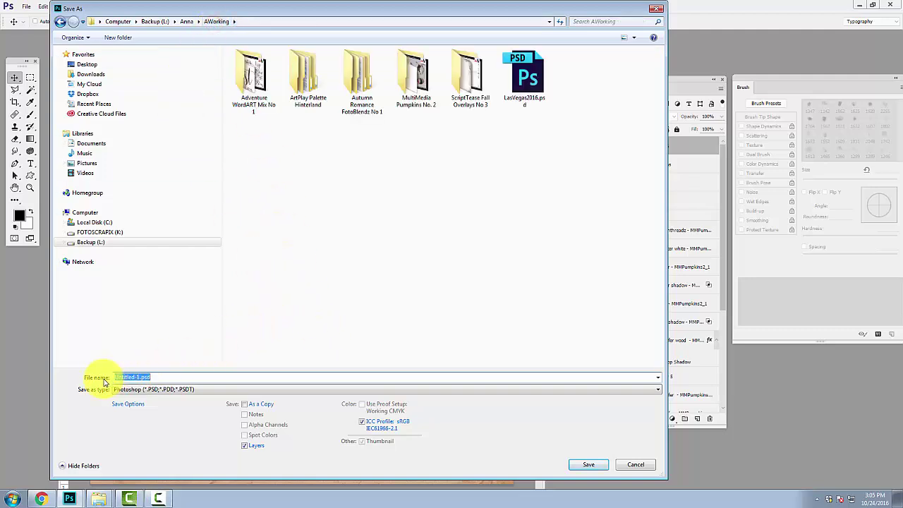
{"action": "left_click", "coordinate": [524, 78]}
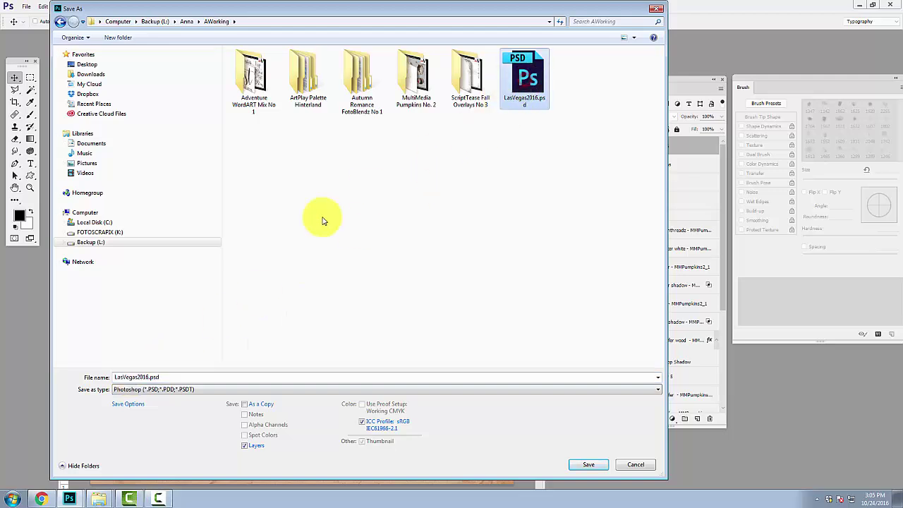
{"action": "left_click", "coordinate": [139, 377]}
{"action": "left_click_drag", "start_coordinate": [169, 377], "coordinate": [148, 377]}
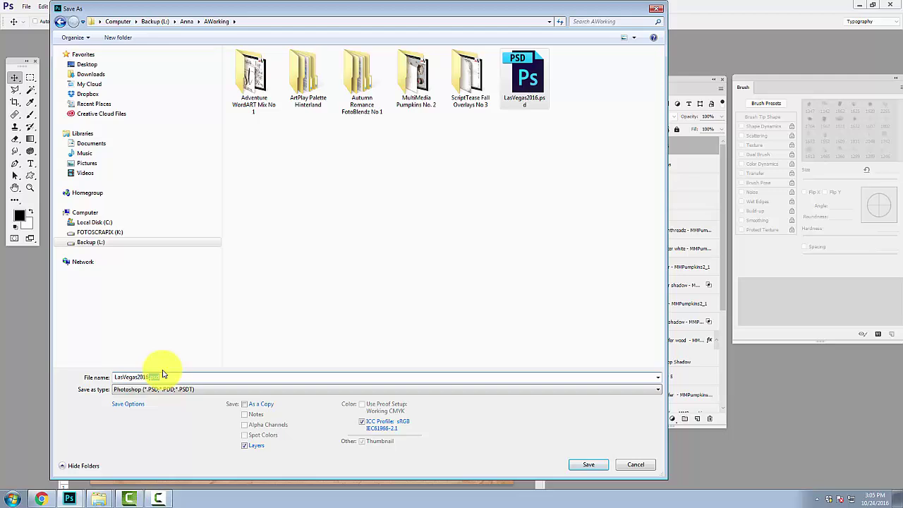
{"action": "type", "text": "2"}
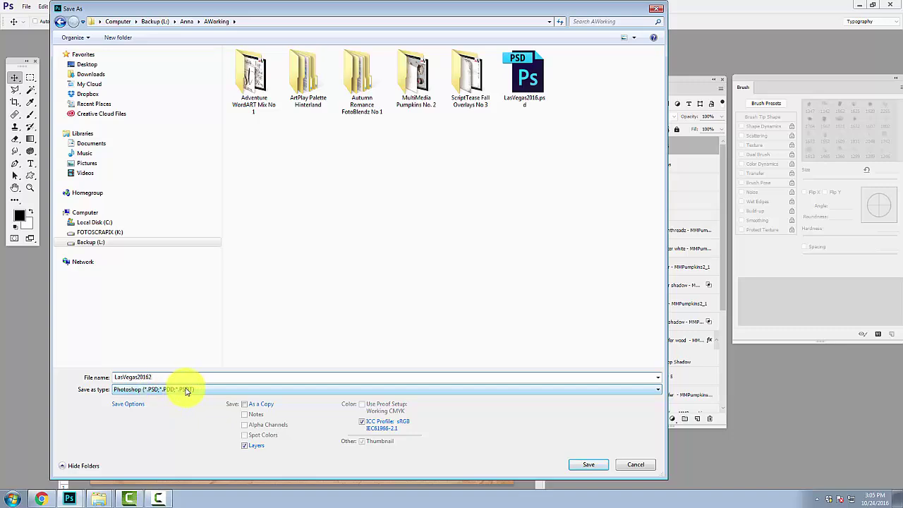
{"action": "left_click", "coordinate": [589, 464]}
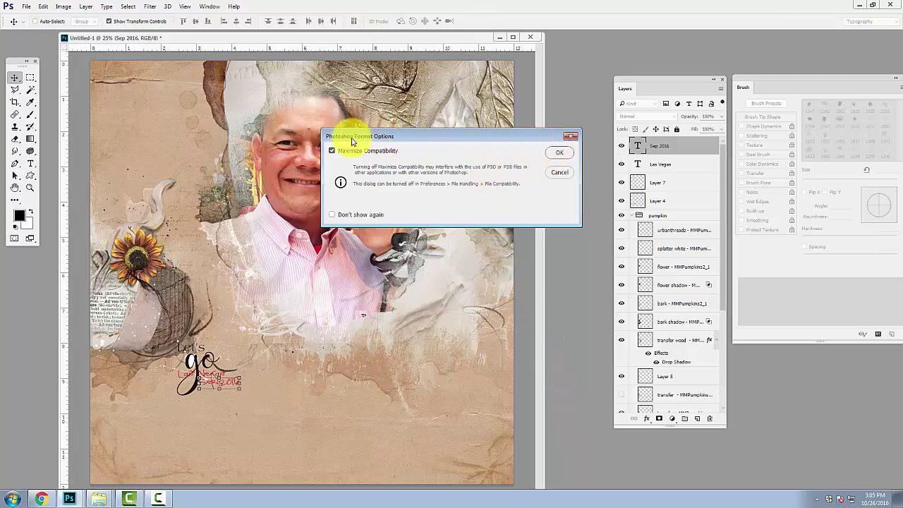
{"action": "left_click", "coordinate": [558, 153]}
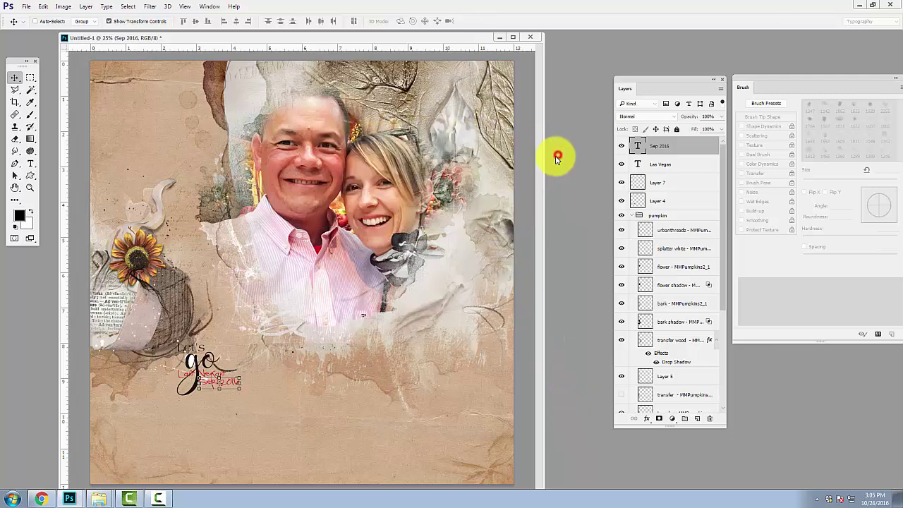
- Examine the saved page files in the AWorking folder without opening any of them
{"action": "left_click", "coordinate": [25, 6]}
{"action": "left_click", "coordinate": [34, 27]}
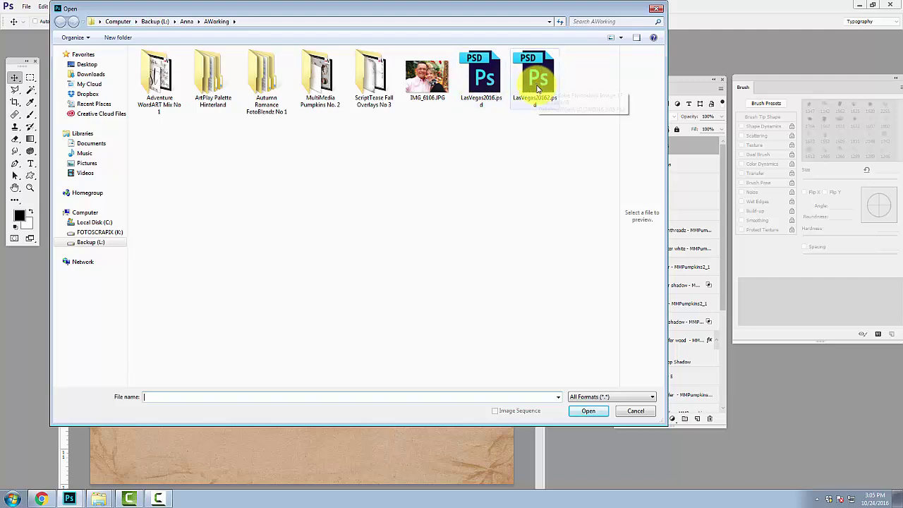
{"action": "left_click", "coordinate": [636, 411]}
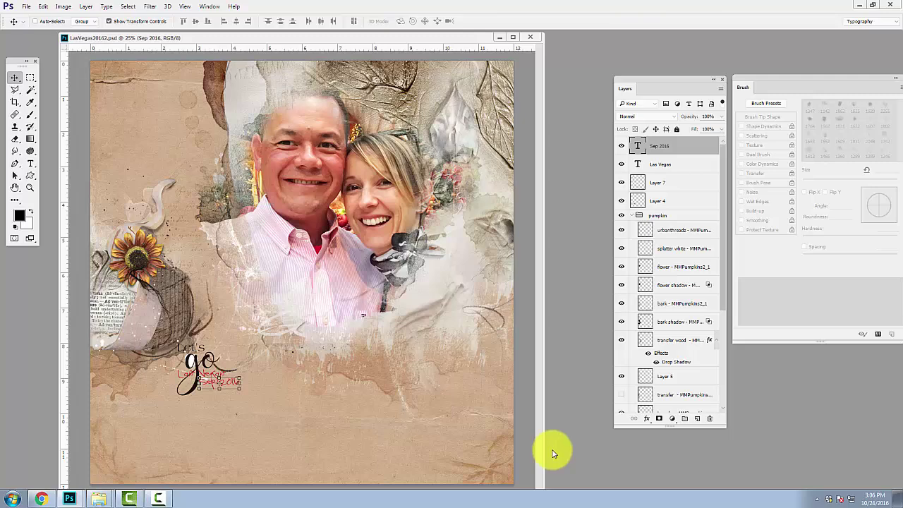
{"action": "left_click", "coordinate": [157, 499]}
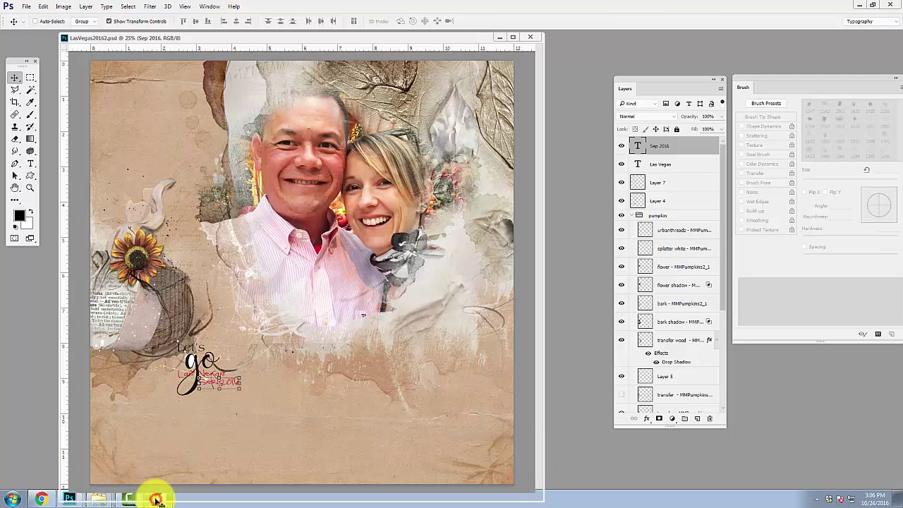